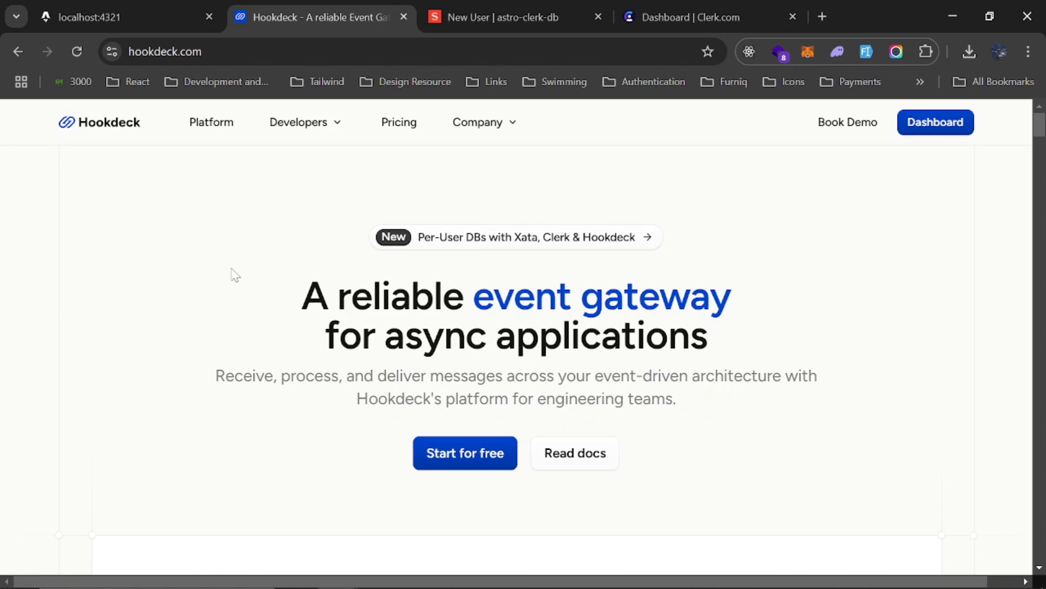
Examine the Hookdeck homepage diagrams for Event gateway, Receive webhooks, Send webhooks and Connect services
{"action": "scroll", "coordinate": [276, 292], "scroll_direction": "down", "scroll_amount": 6}
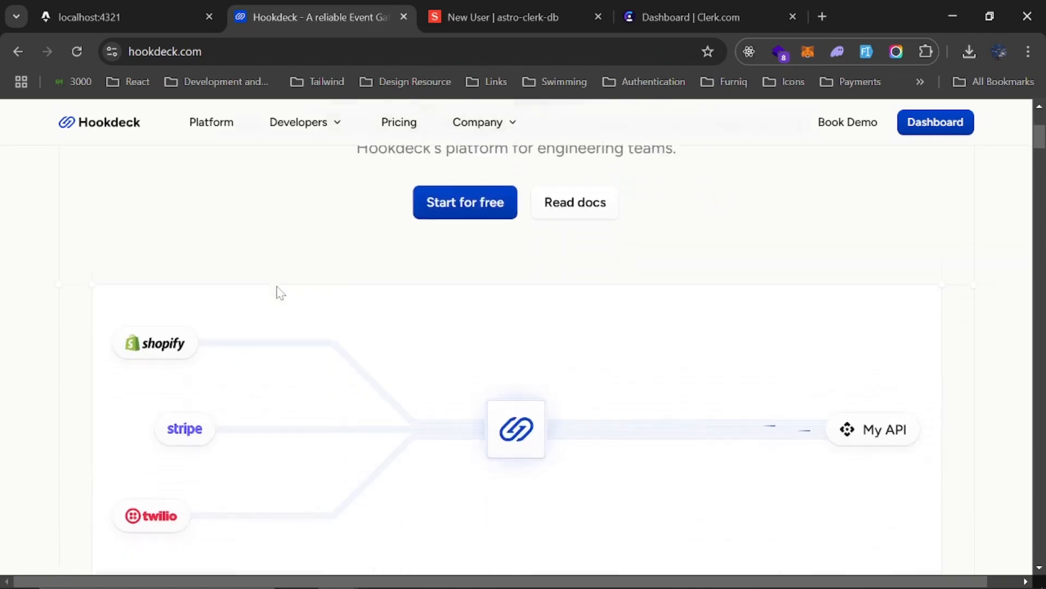
{"action": "scroll", "coordinate": [276, 286], "scroll_direction": "up", "scroll_amount": 1}
{"action": "scroll", "coordinate": [275, 286], "scroll_direction": "down", "scroll_amount": 3}
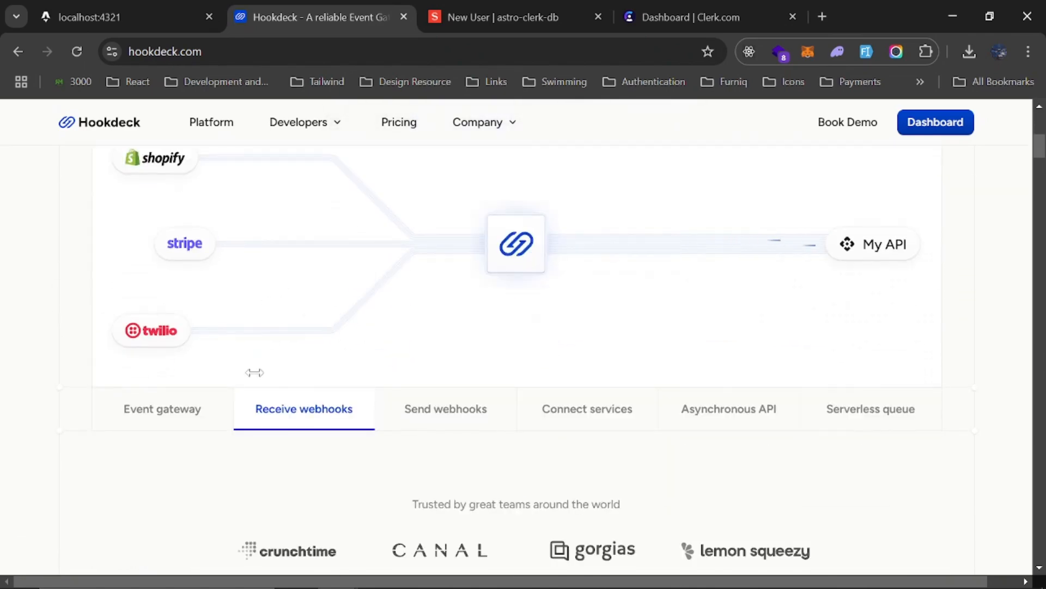
{"action": "left_click", "coordinate": [167, 419]}
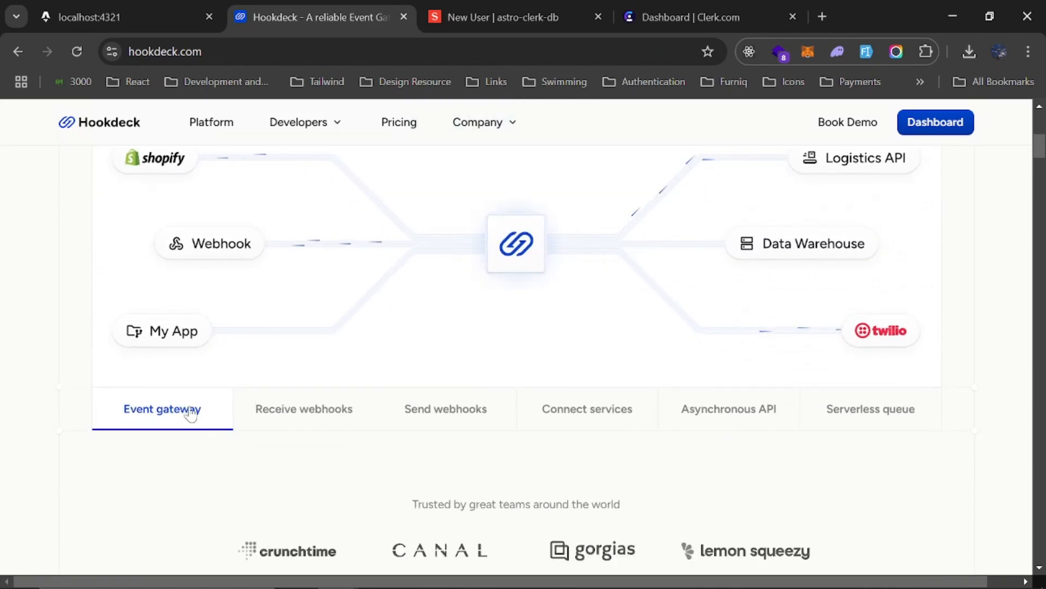
{"action": "left_click", "coordinate": [330, 414]}
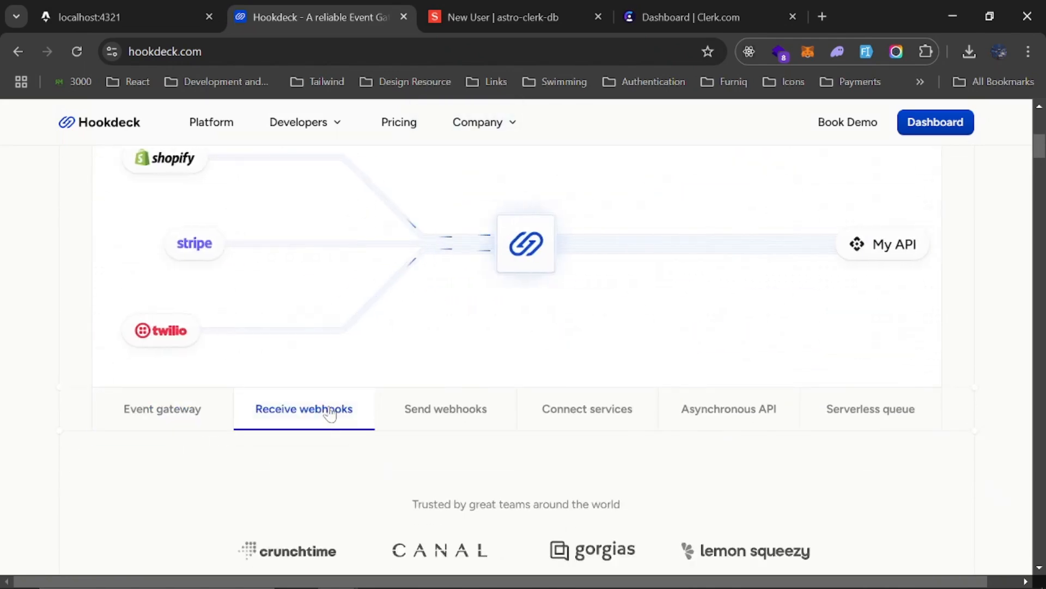
{"action": "left_click", "coordinate": [470, 419]}
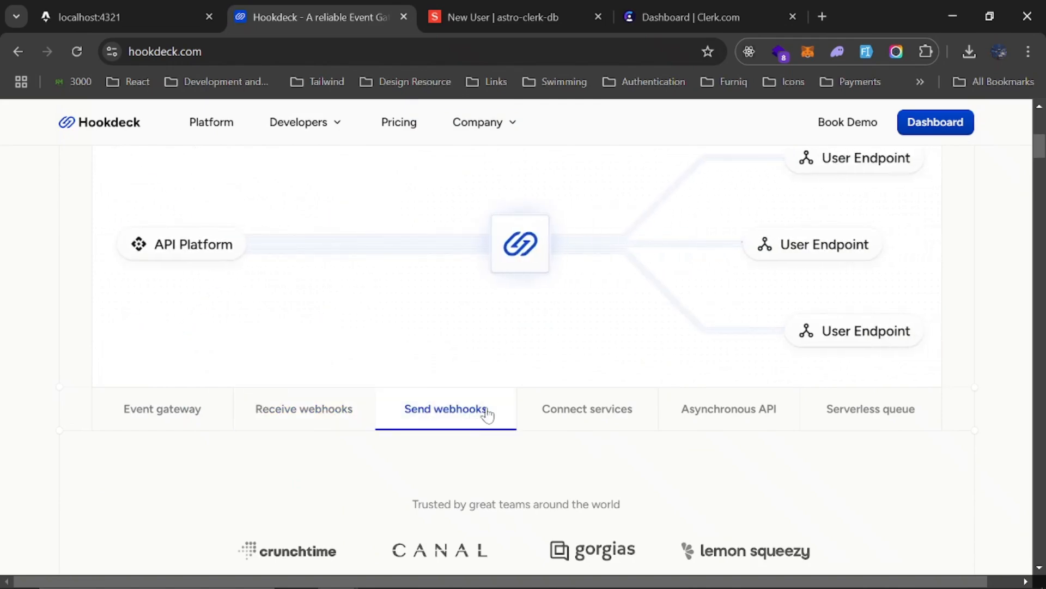
{"action": "left_click", "coordinate": [586, 419]}
{"action": "scroll", "coordinate": [620, 388], "scroll_direction": "up", "scroll_amount": 4}
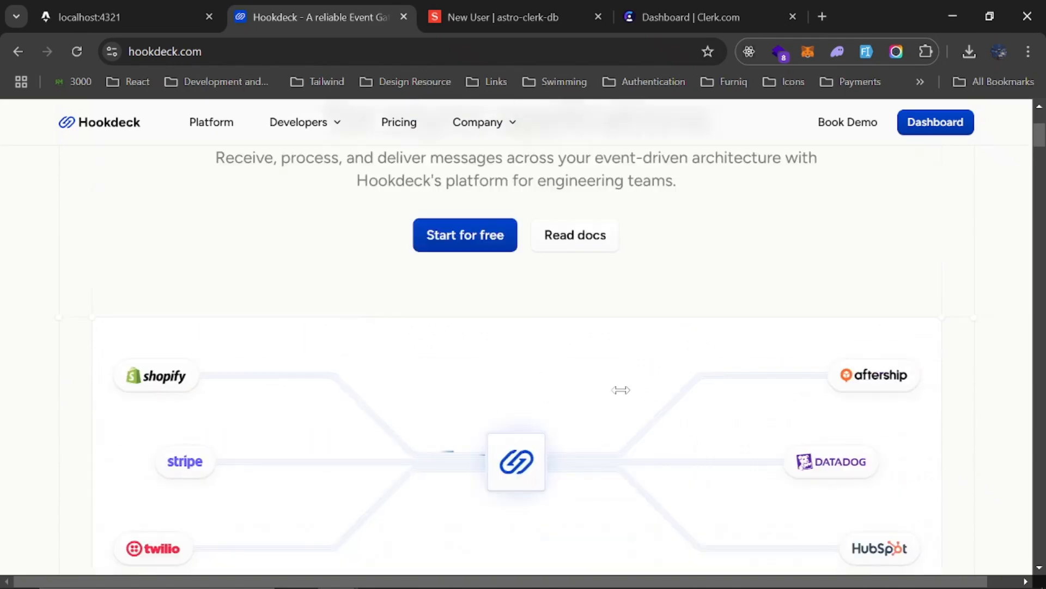
{"action": "scroll", "coordinate": [613, 397], "scroll_direction": "down", "scroll_amount": 3}
{"action": "scroll", "coordinate": [608, 410], "scroll_direction": "down", "scroll_amount": 2}
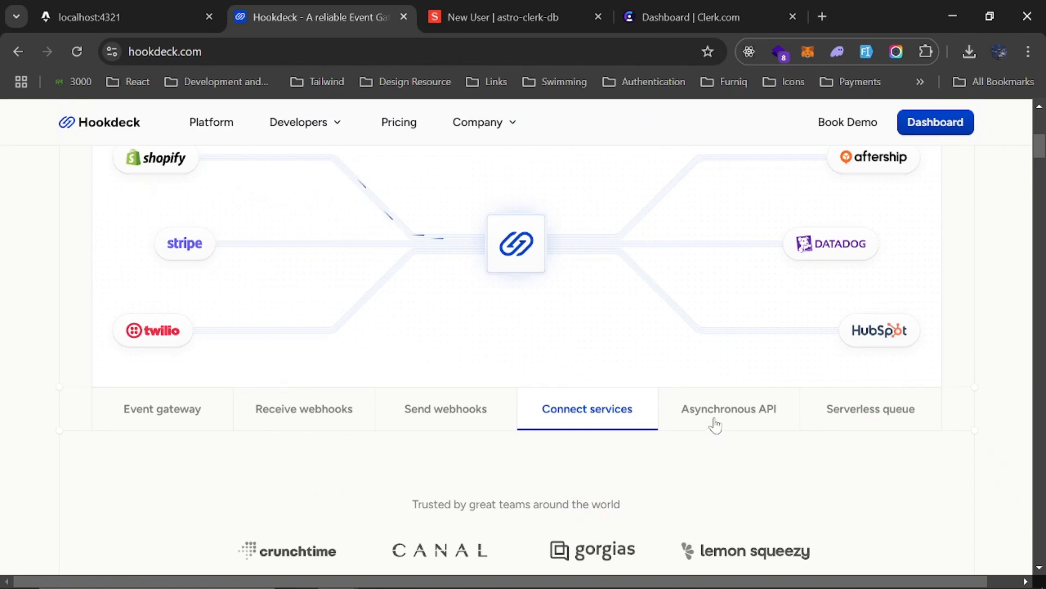
Examine the Asynchronous API and Serverless queue diagrams and the customer logos on the Hookdeck homepage
{"action": "left_click", "coordinate": [713, 424]}
{"action": "scroll", "coordinate": [624, 406], "scroll_direction": "up", "scroll_amount": 2}
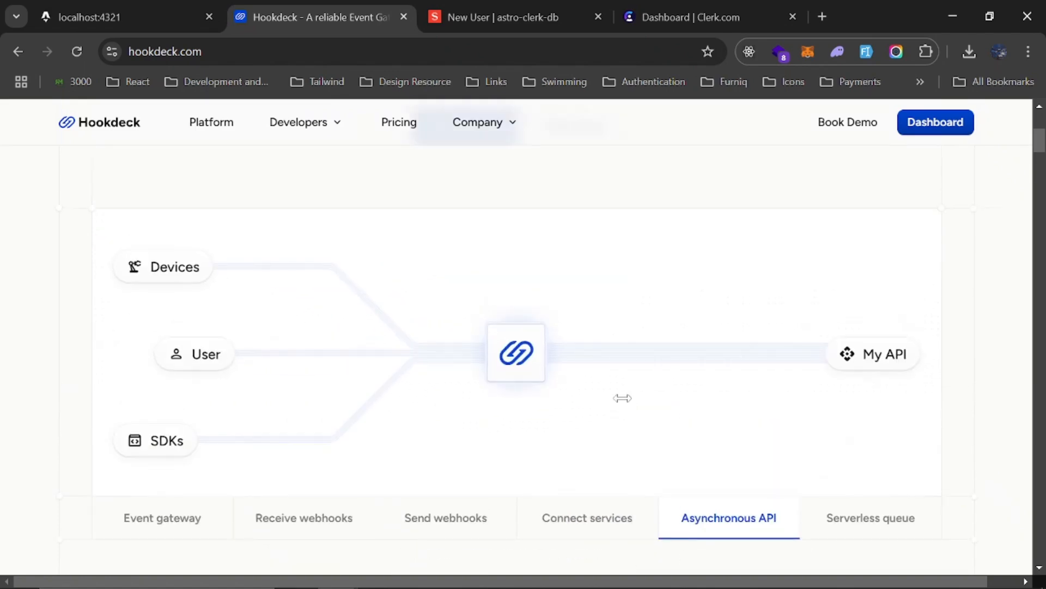
{"action": "scroll", "coordinate": [622, 398], "scroll_direction": "down", "scroll_amount": 2}
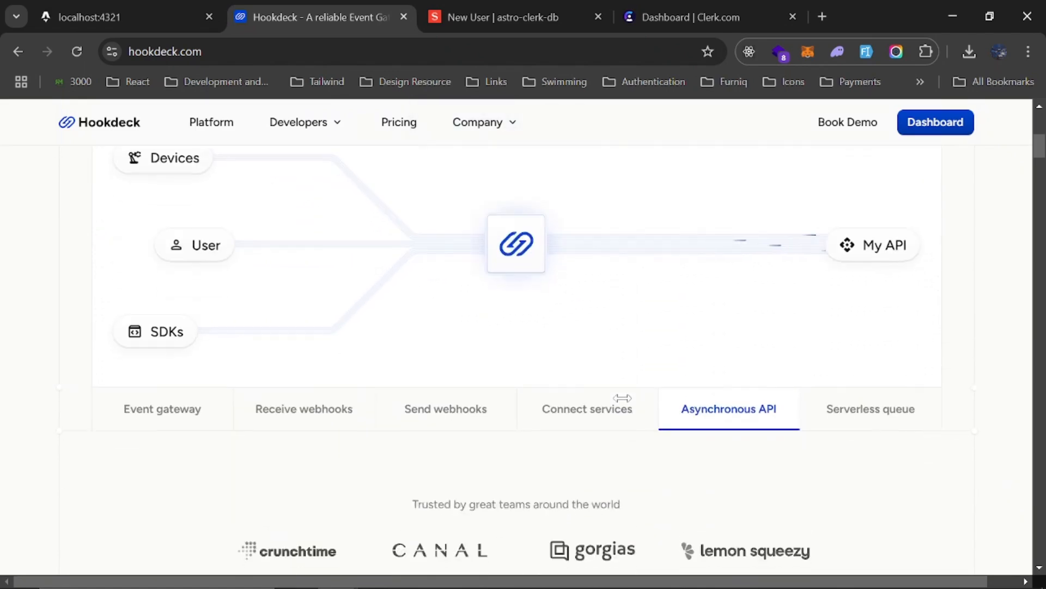
{"action": "left_click", "coordinate": [876, 422]}
{"action": "scroll", "coordinate": [867, 409], "scroll_direction": "up", "scroll_amount": 2}
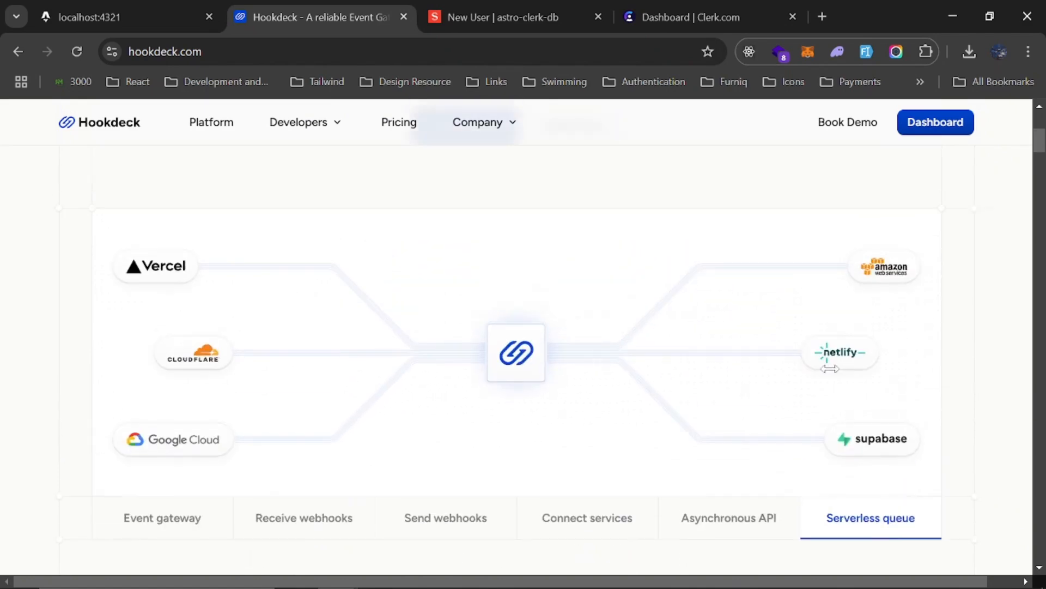
{"action": "scroll", "coordinate": [850, 406], "scroll_direction": "down", "scroll_amount": 2}
{"action": "scroll", "coordinate": [805, 409], "scroll_direction": "down", "scroll_amount": 2}
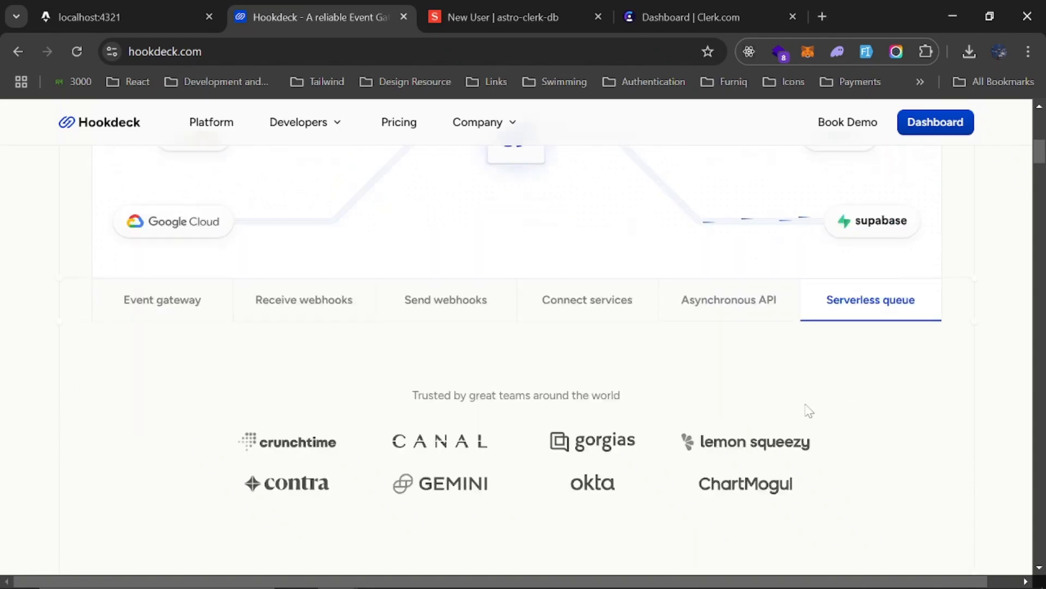
{"action": "scroll", "coordinate": [172, 318], "scroll_direction": "up", "scroll_amount": 5}
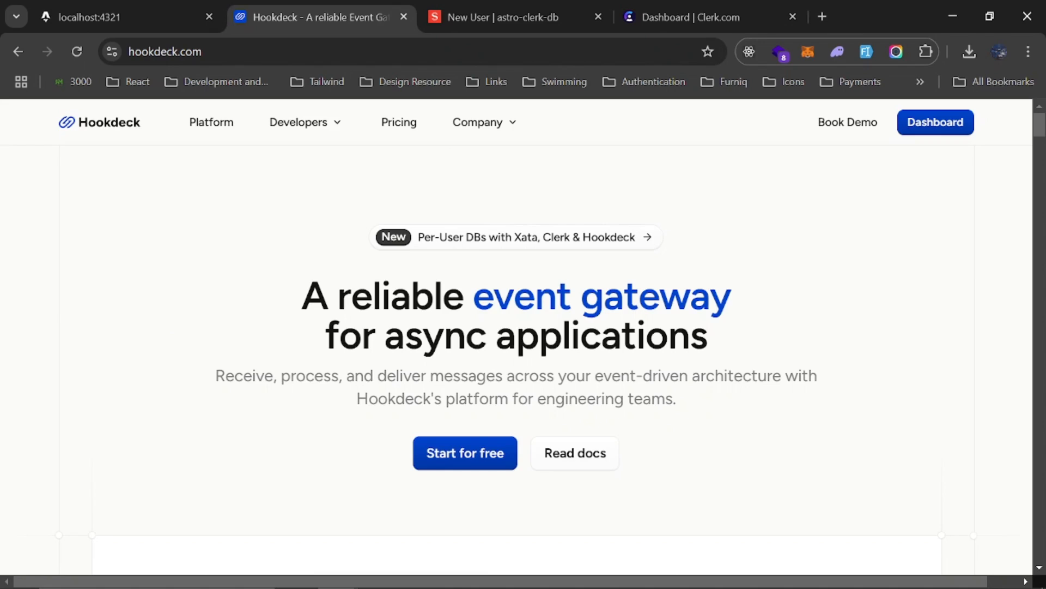
Switch to the Clerk dashboard and examine the ngrok host part of the webhook endpoint URL
{"action": "left_click", "coordinate": [661, 8]}
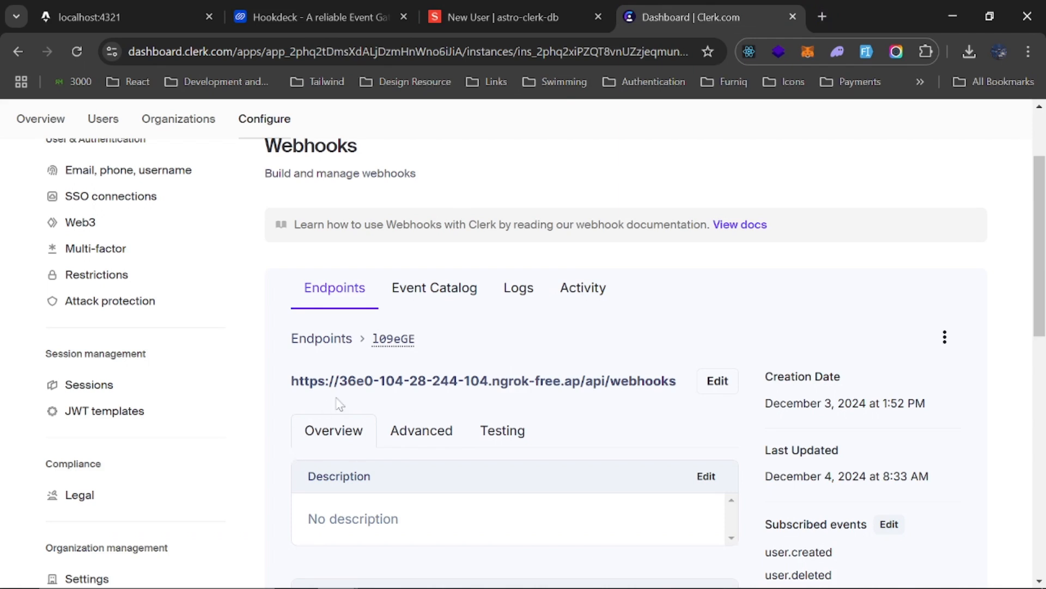
{"action": "left_click_drag", "start_coordinate": [289, 384], "coordinate": [581, 382]}
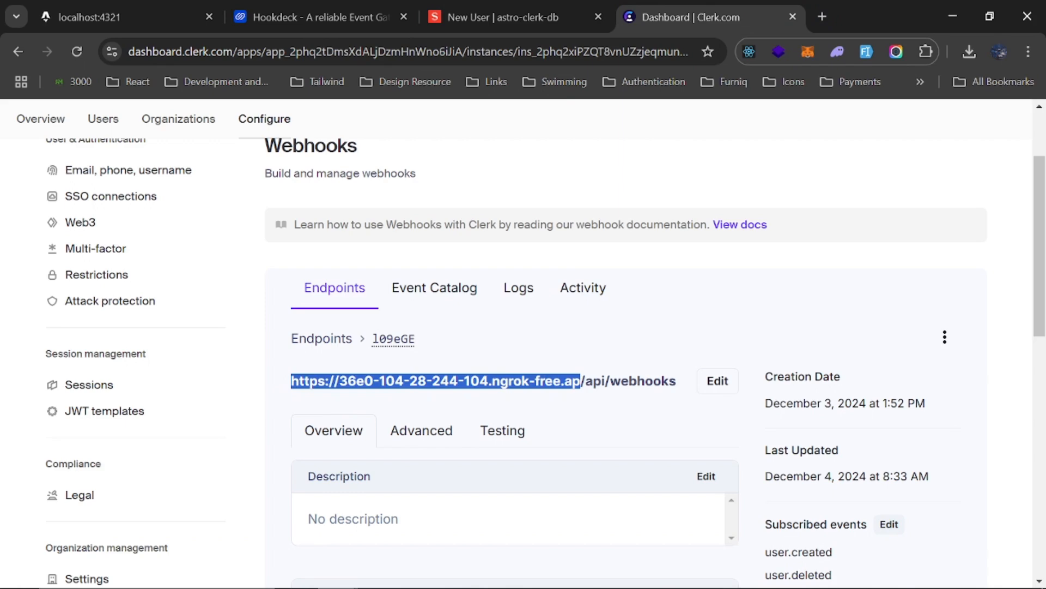
{"action": "left_click", "coordinate": [570, 364]}
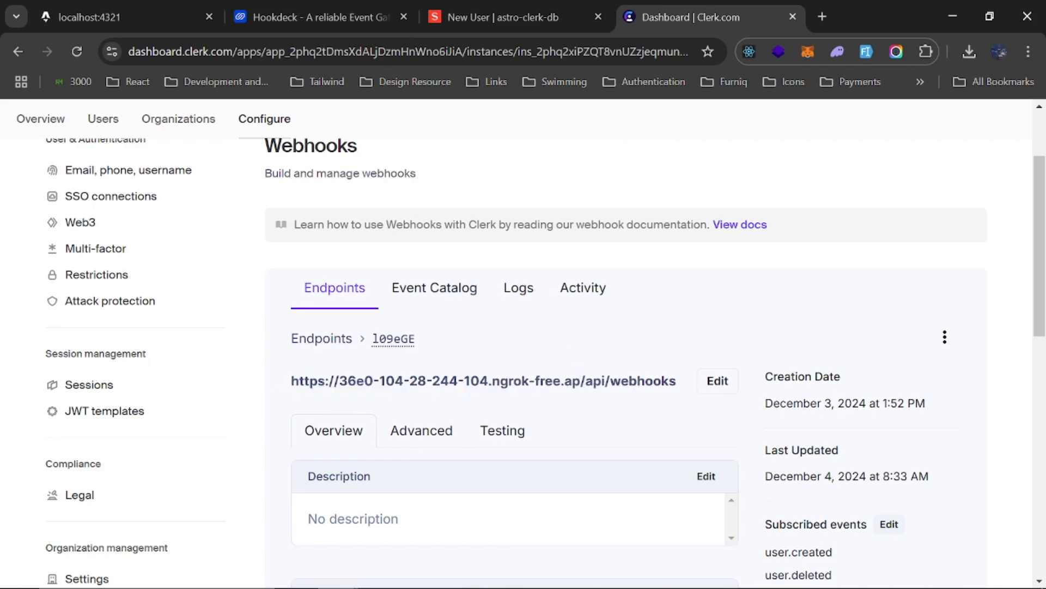
{"action": "left_click_drag", "start_coordinate": [581, 381], "coordinate": [289, 382]}
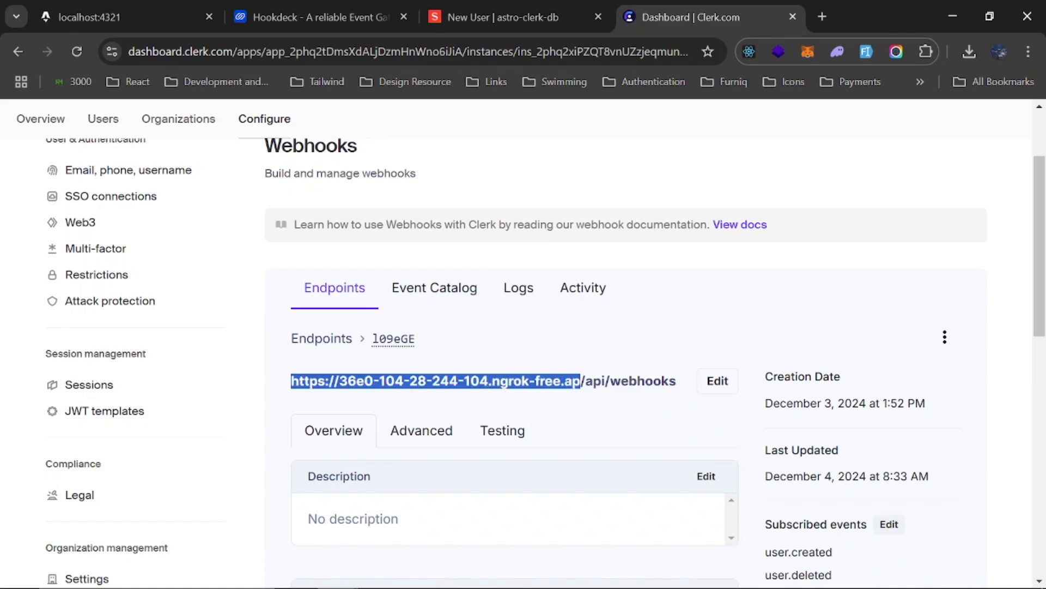
{"action": "left_click", "coordinate": [526, 358]}
{"action": "scroll", "coordinate": [527, 355], "scroll_direction": "up", "scroll_amount": 2}
{"action": "scroll", "coordinate": [527, 355], "scroll_direction": "down", "scroll_amount": 2}
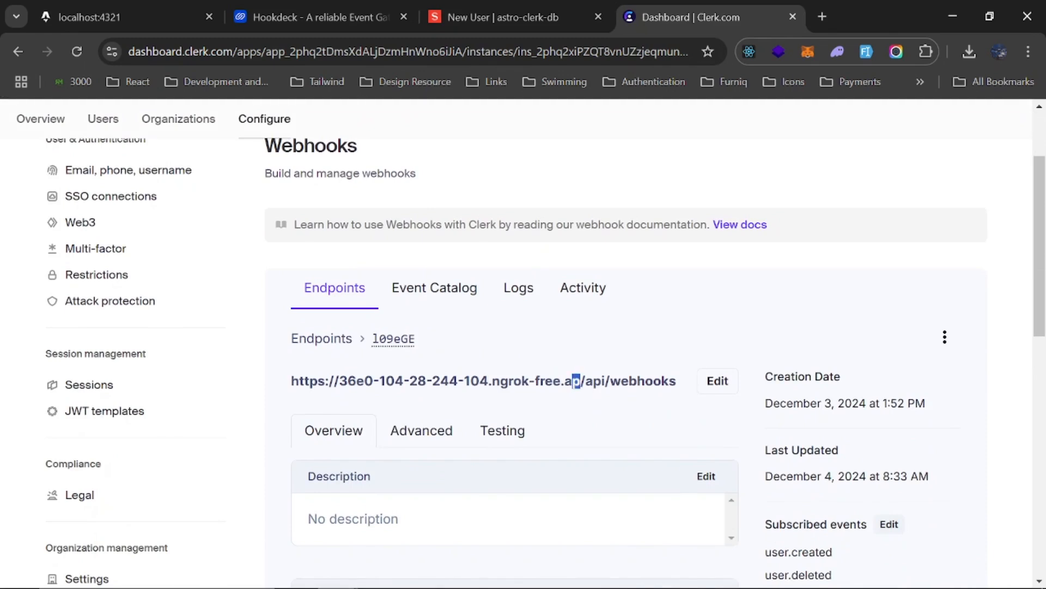
{"action": "left_click_drag", "start_coordinate": [580, 382], "coordinate": [268, 394]}
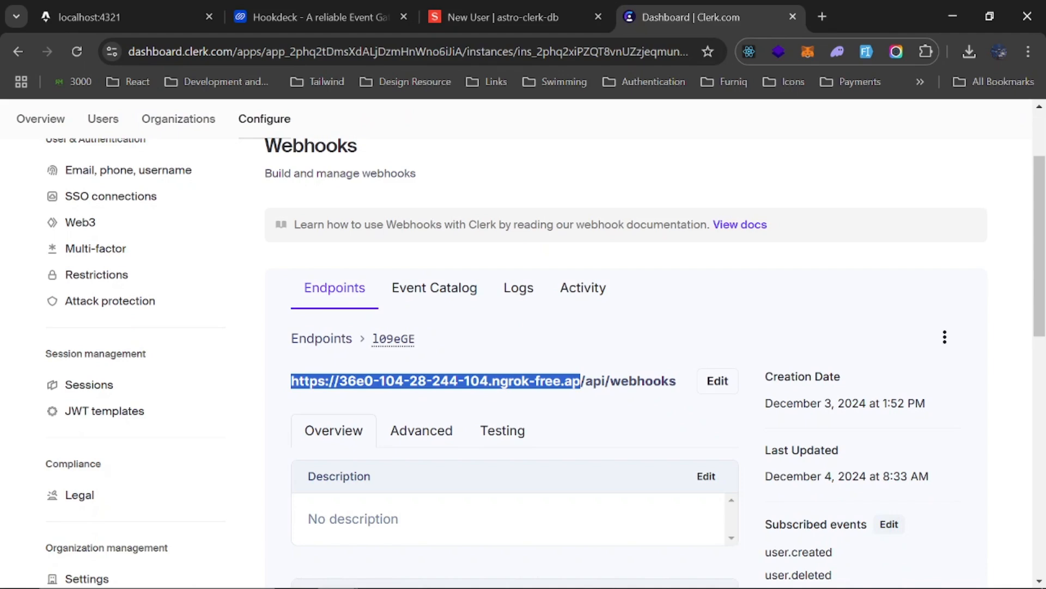
{"action": "left_click", "coordinate": [519, 351]}
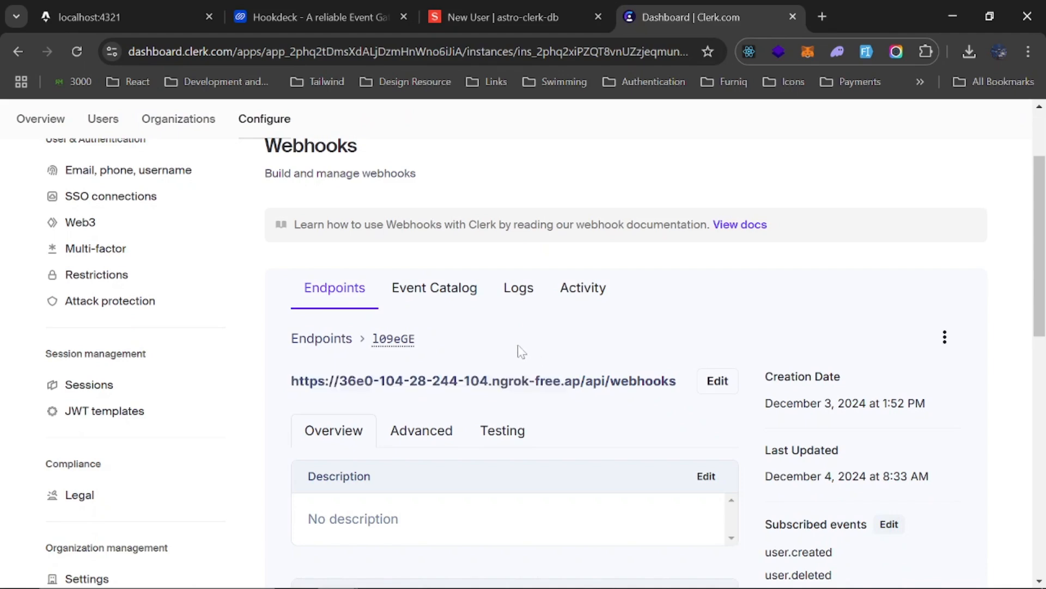
{"action": "left_click_drag", "start_coordinate": [291, 380], "coordinate": [580, 380]}
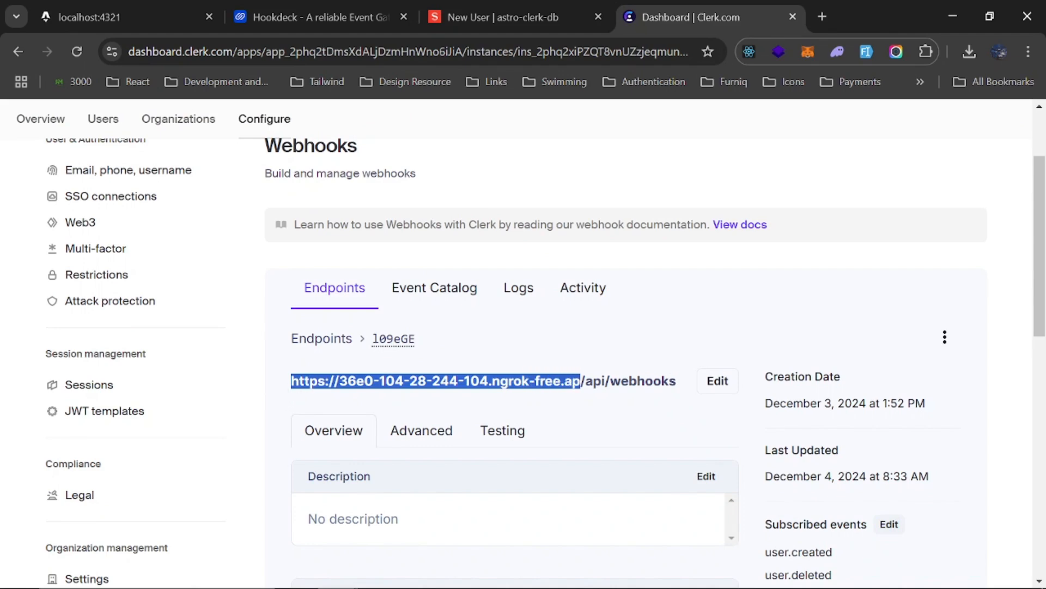
{"action": "left_click", "coordinate": [553, 360]}
{"action": "left_click_drag", "start_coordinate": [580, 380], "coordinate": [290, 383]}
{"action": "left_click", "coordinate": [550, 347]}
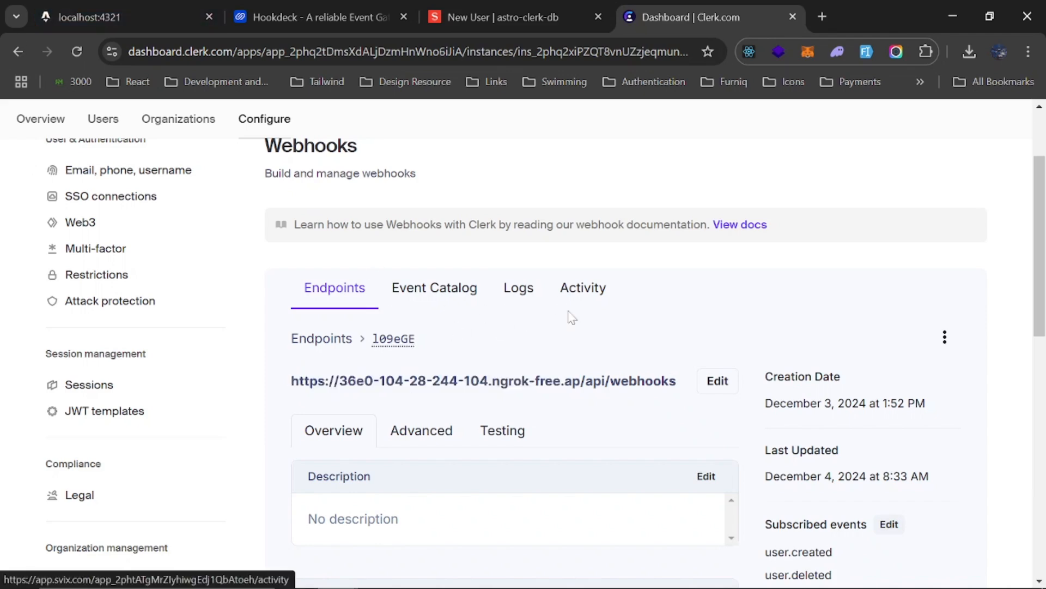
{"action": "scroll", "coordinate": [566, 311], "scroll_direction": "down", "scroll_amount": 4}
{"action": "scroll", "coordinate": [570, 316], "scroll_direction": "up", "scroll_amount": 4}
Go to the Connections page of the Hookdeck dashboard and start creating a new connection
{"action": "left_click", "coordinate": [311, 14]}
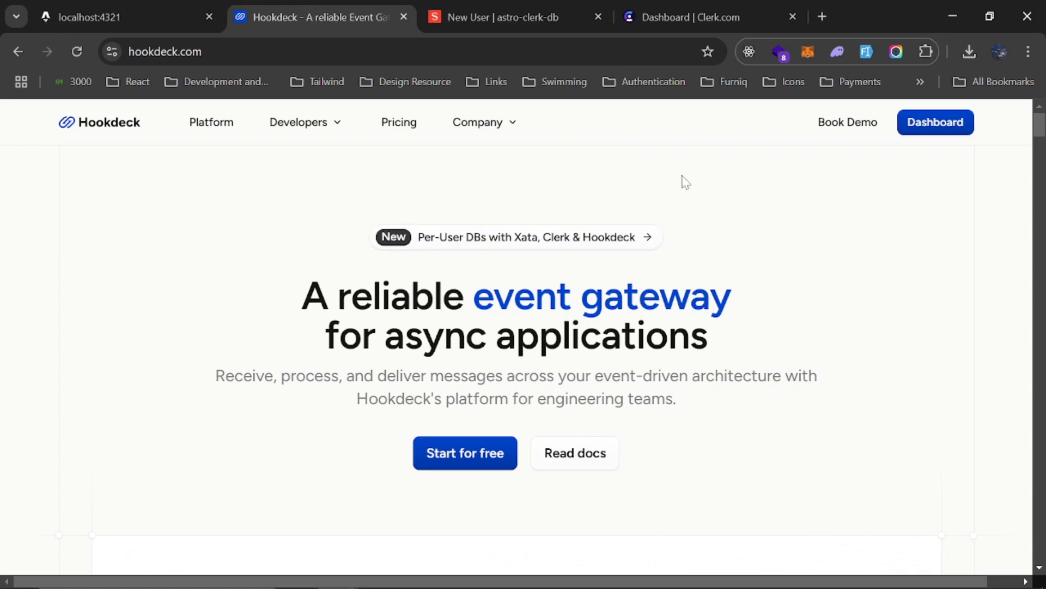
{"action": "left_click", "coordinate": [925, 129]}
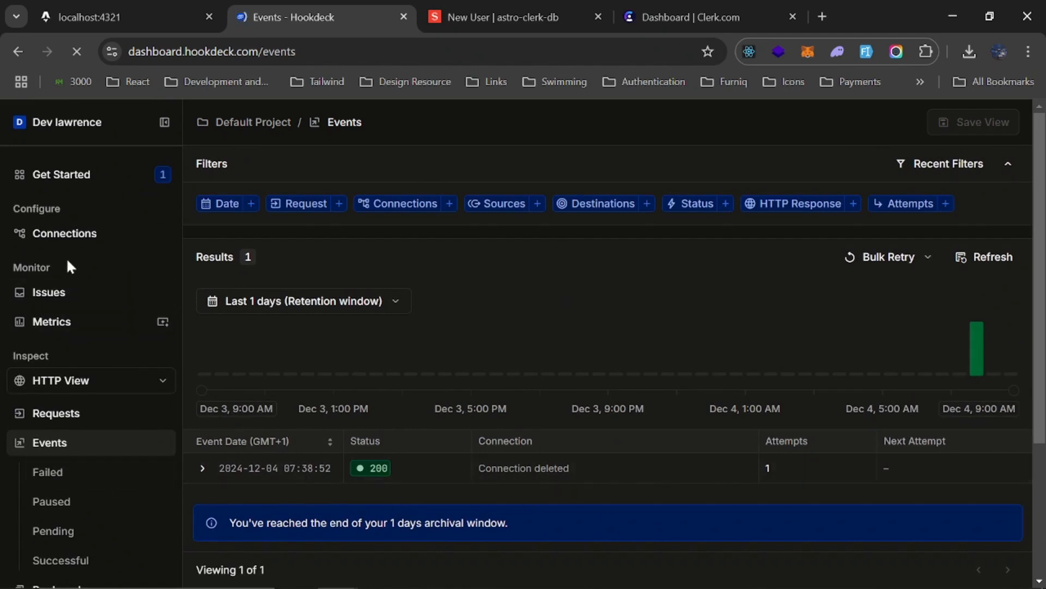
{"action": "left_click", "coordinate": [85, 243]}
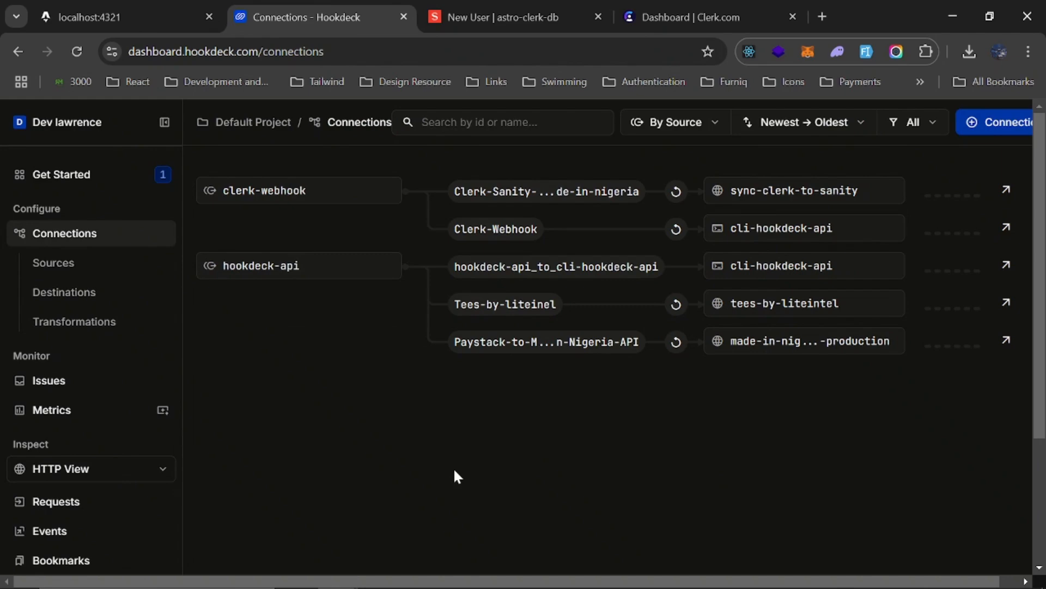
{"action": "scroll", "coordinate": [1005, 136], "scroll_direction": "right", "scroll_amount": 1}
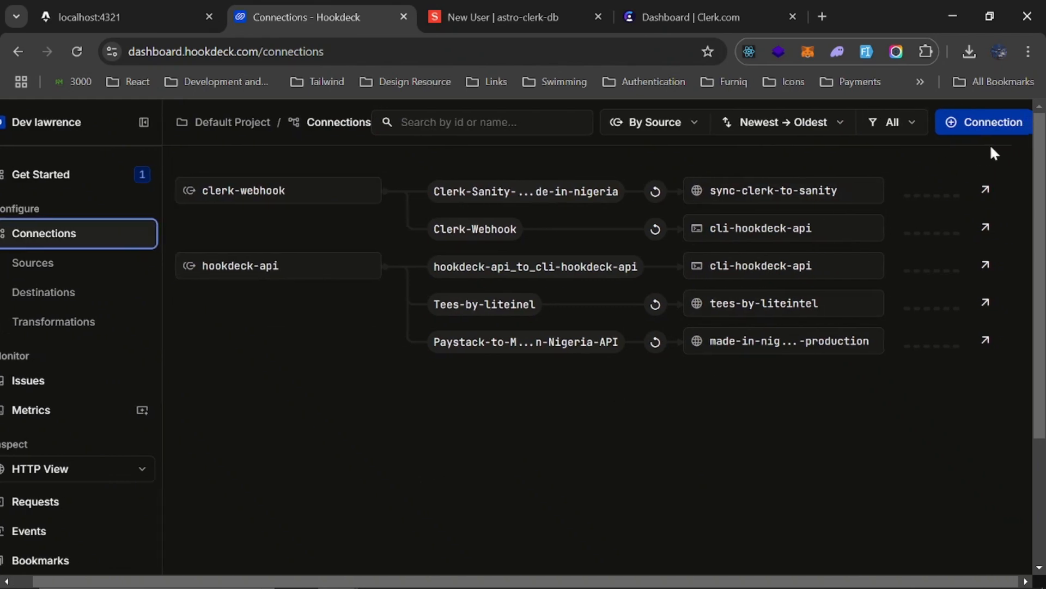
{"action": "left_click", "coordinate": [957, 134]}
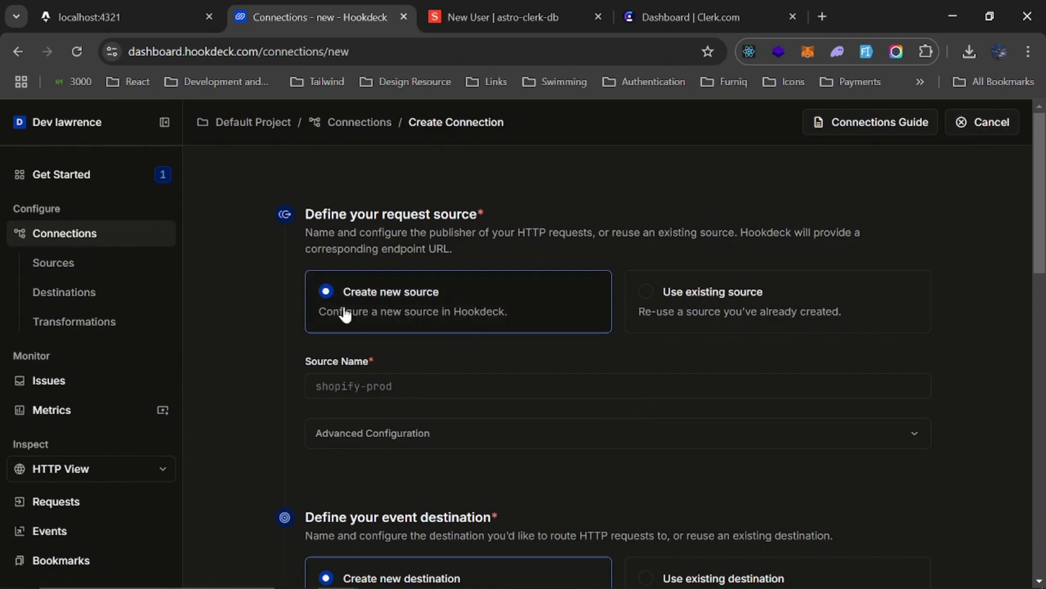
Name the new request source astro-clerk-auth
{"action": "left_click", "coordinate": [368, 386]}
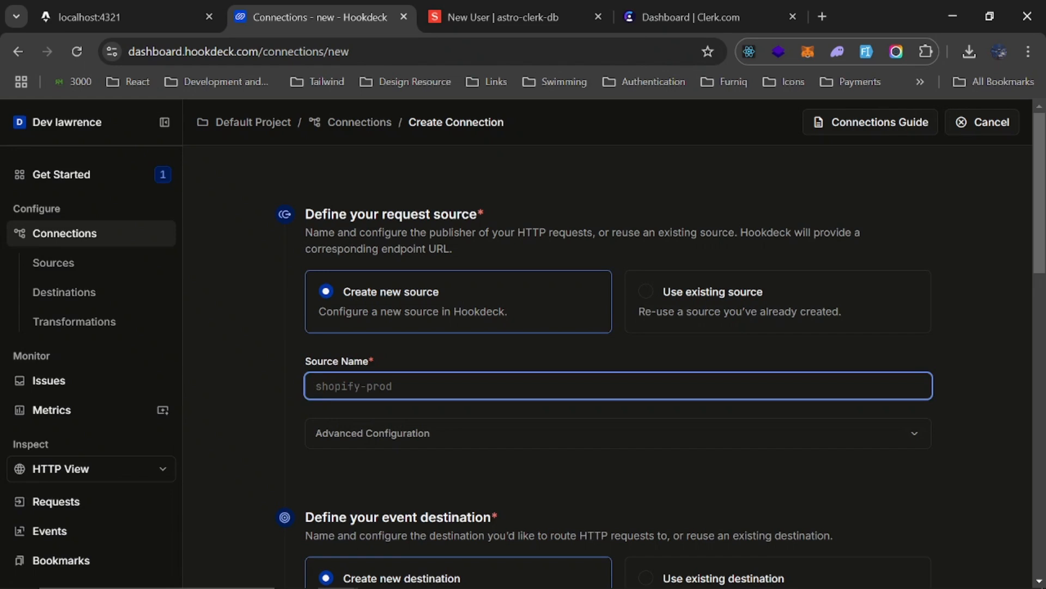
{"action": "type", "text": "astro-clerk-auth"}
Name the new event destination development
{"action": "scroll", "coordinate": [608, 359], "scroll_direction": "down", "scroll_amount": 4}
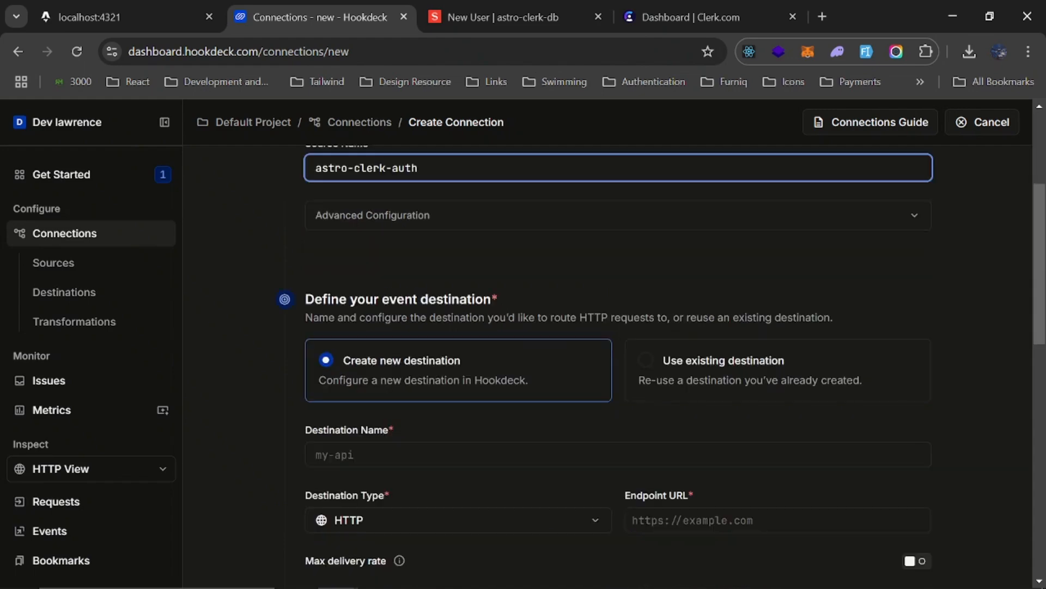
{"action": "left_click_drag", "start_coordinate": [302, 297], "coordinate": [437, 300]}
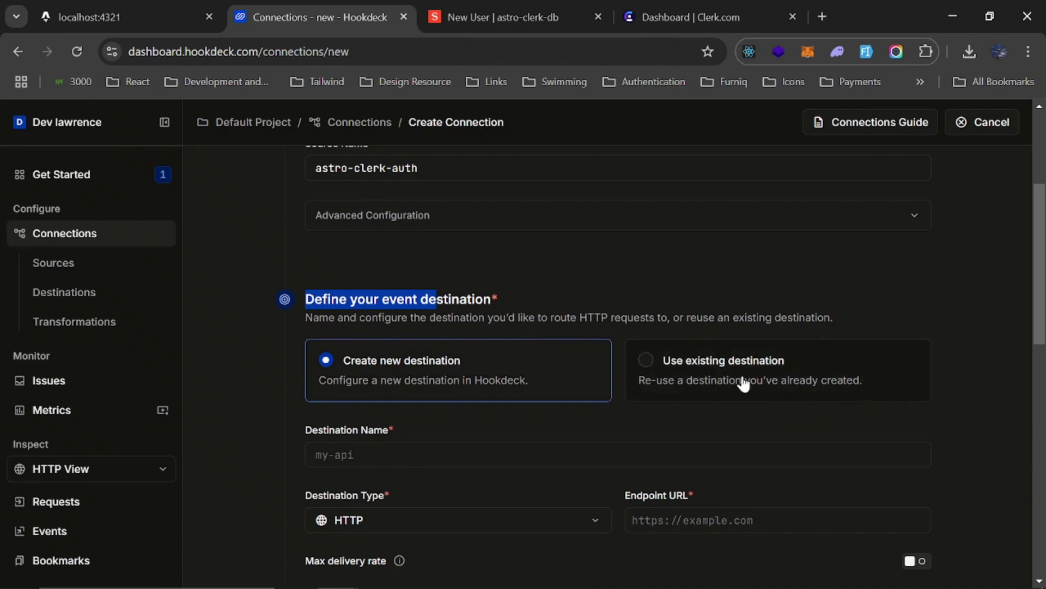
{"action": "scroll", "coordinate": [678, 391], "scroll_direction": "down", "scroll_amount": 2}
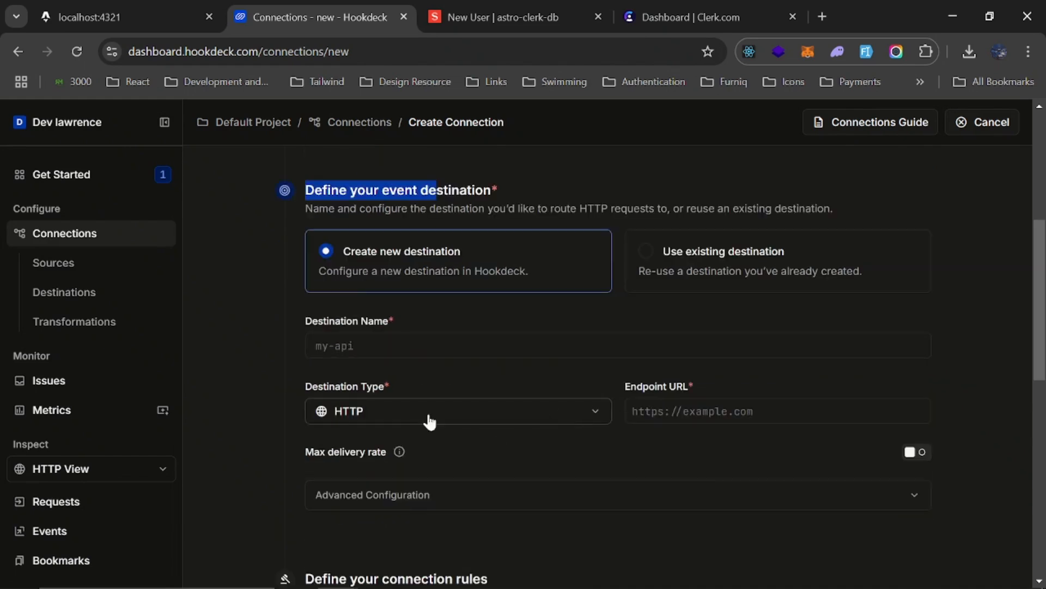
{"action": "left_click", "coordinate": [445, 322]}
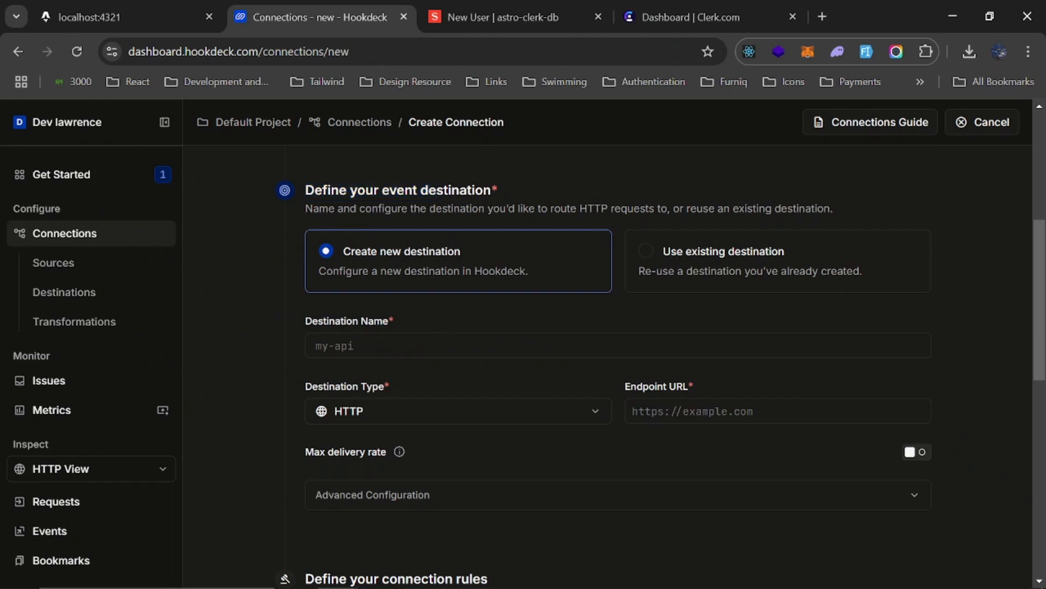
{"action": "left_click", "coordinate": [445, 346]}
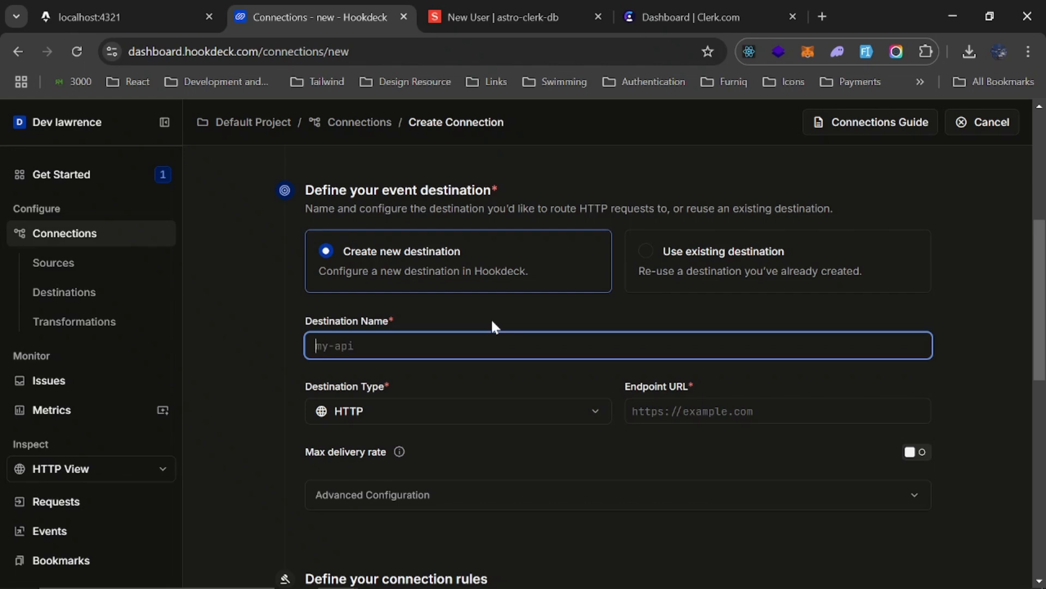
{"action": "type", "text": "developmentclerk"}
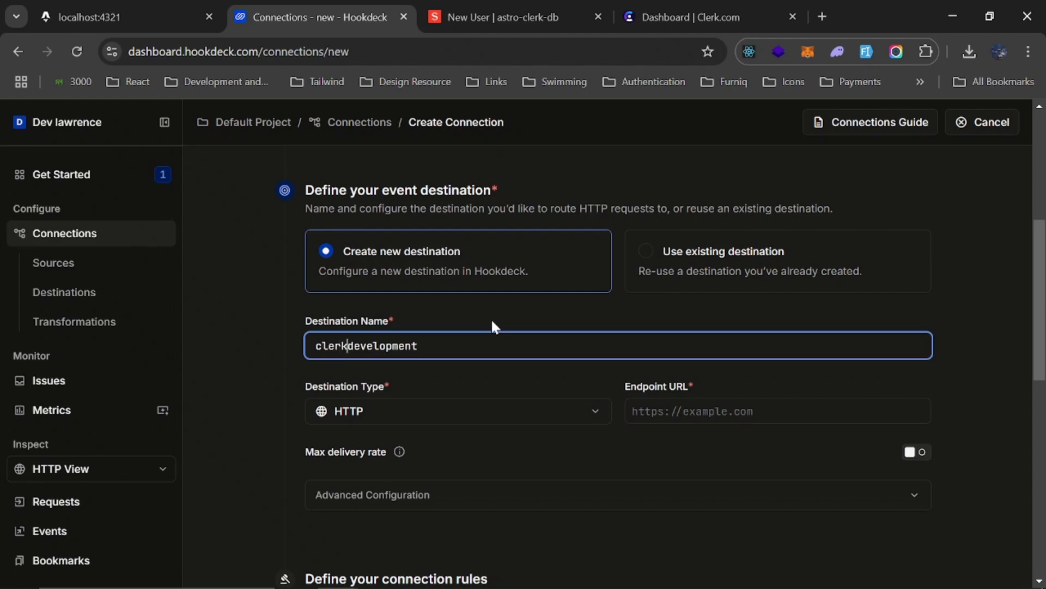
{"action": "key", "text": "BackSpace"}
{"action": "key", "text": "BackSpace"}
{"action": "key", "text": "BackSpace"}
{"action": "key", "text": "BackSpace"}
{"action": "key", "text": "BackSpace"}
Set the new destination's type to CLI and rename the destination astro-clerk-dev
{"action": "left_click", "coordinate": [349, 411]}
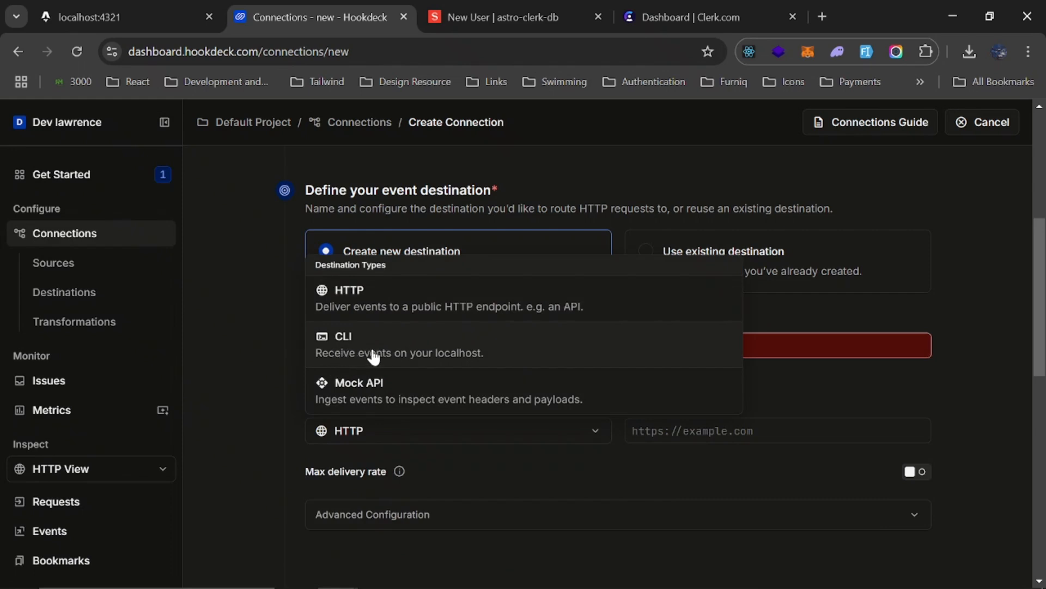
{"action": "left_click", "coordinate": [444, 354]}
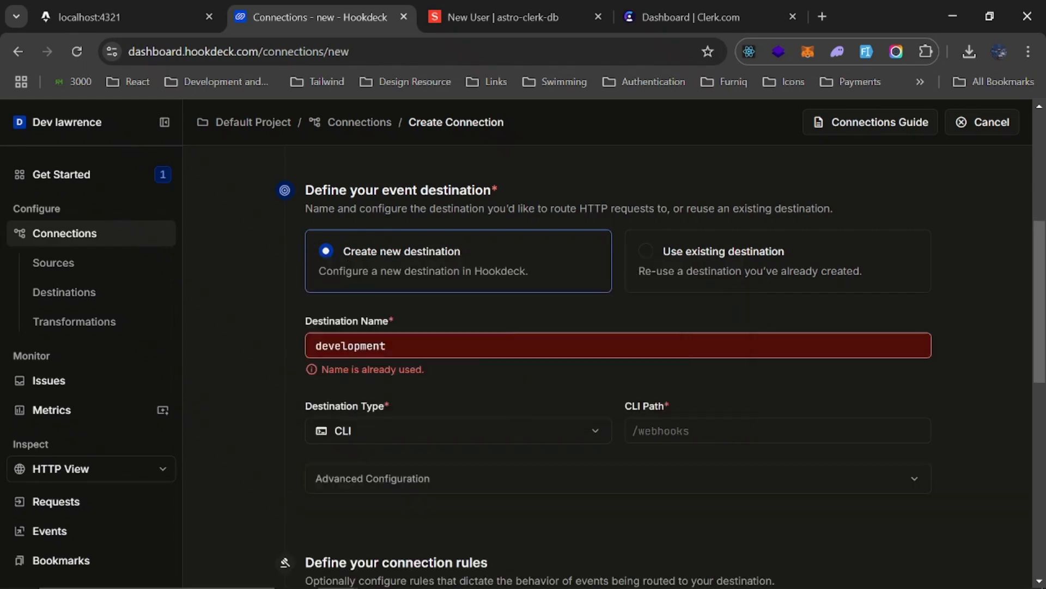
{"action": "left_click", "coordinate": [387, 346]}
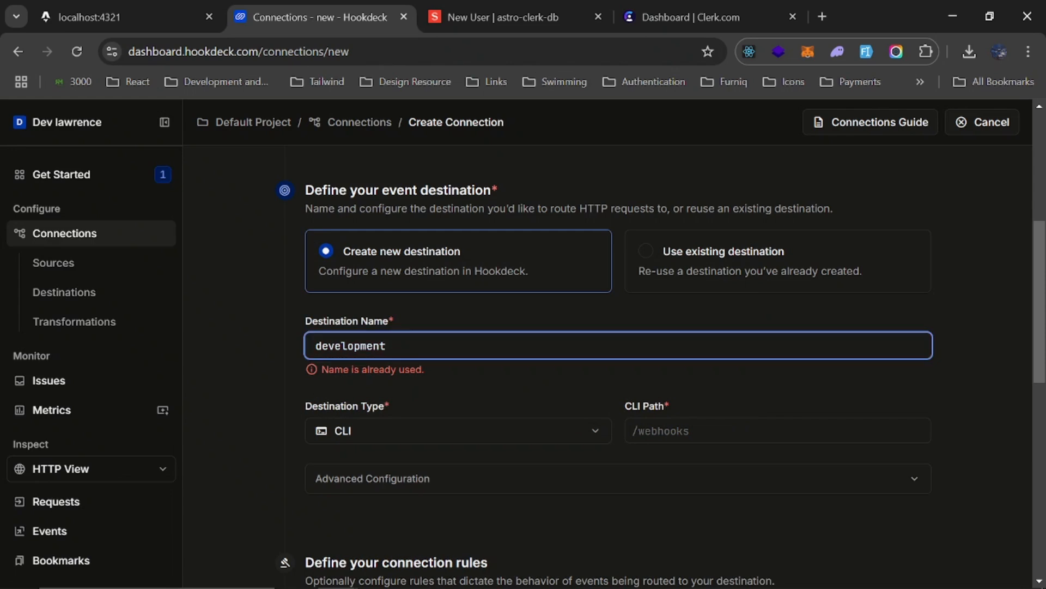
{"action": "key", "text": "BackSpace"}
{"action": "key", "text": "BackSpace"}
{"action": "key", "text": "BackSpace"}
{"action": "key", "text": "BackSpace"}
{"action": "key", "text": "BackSpace"}
{"action": "key", "text": "BackSpace"}
{"action": "key", "text": "BackSpace"}
{"action": "key", "text": "BackSpace"}
{"action": "key", "text": "BackSpace"}
{"action": "key", "text": "BackSpace"}
{"action": "key", "text": "BackSpace"}
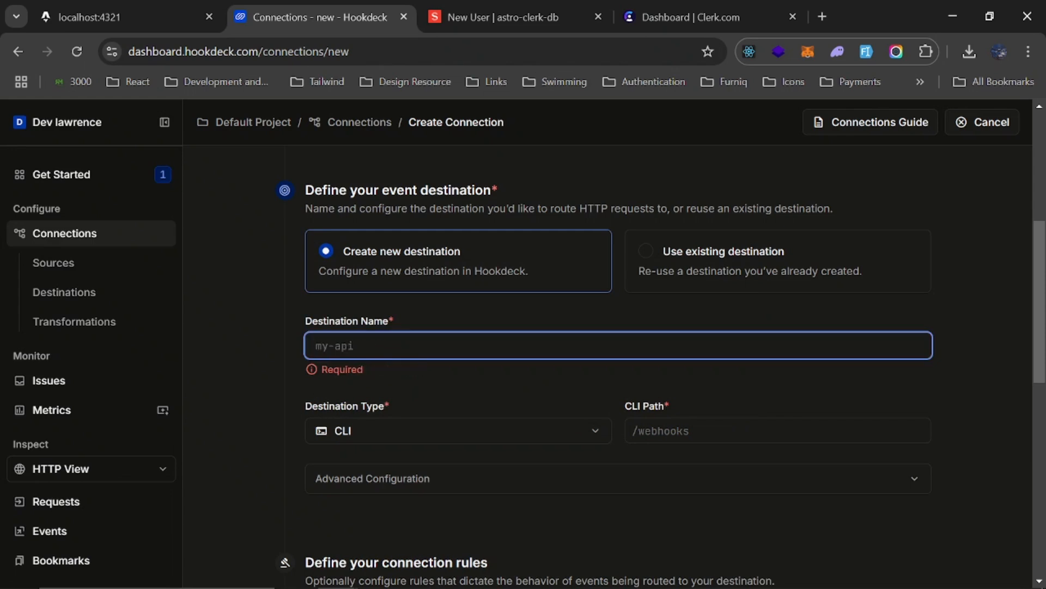
{"action": "type", "text": "astro-cler"}
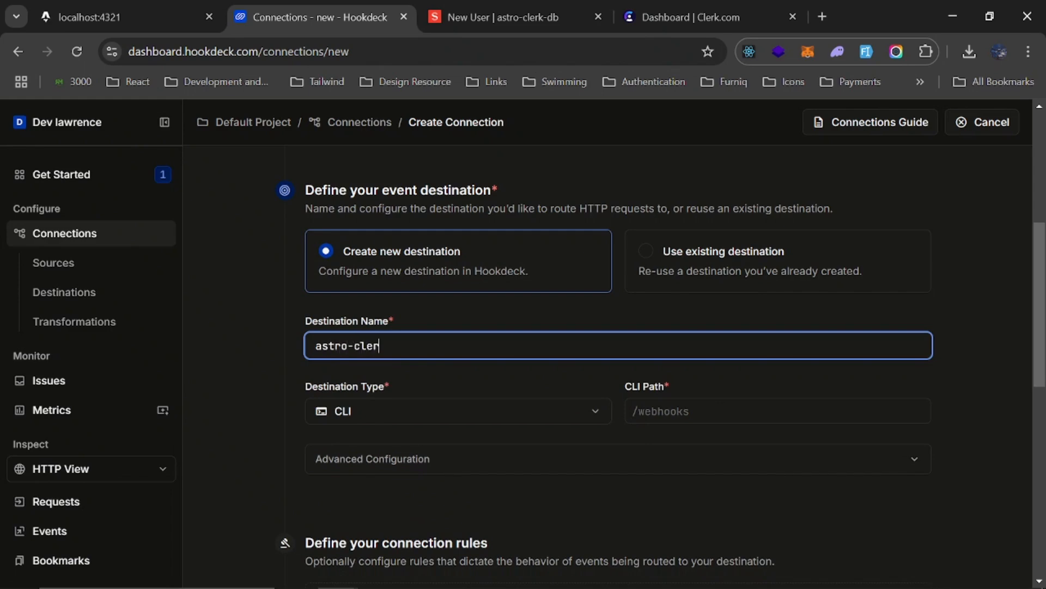
{"action": "type", "text": "k-dev"}
{"action": "left_click", "coordinate": [637, 307]}
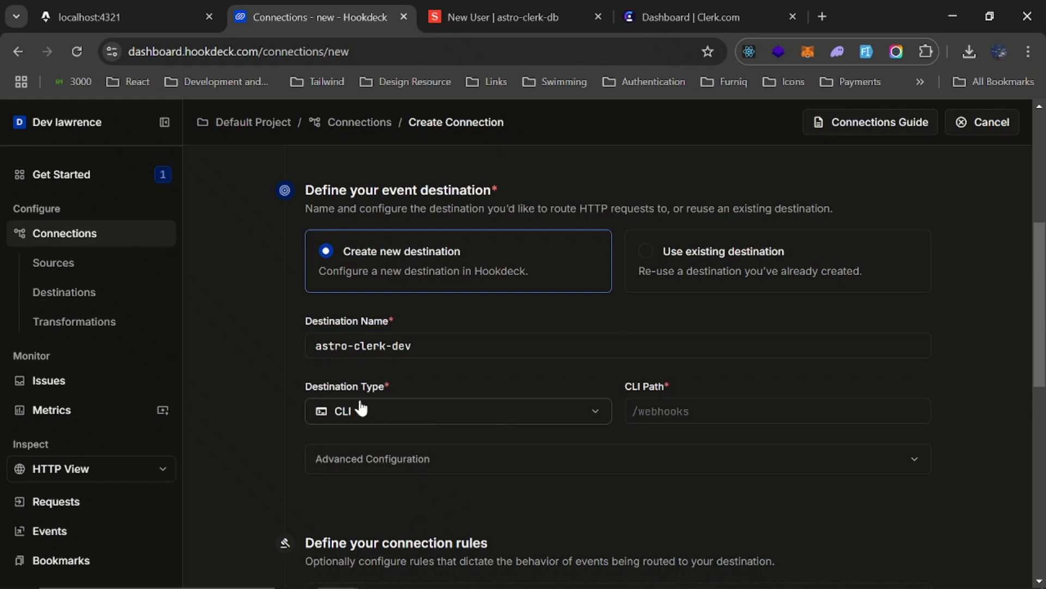
Examine the available destination types and the forwarding URL in the ngrok Command Prompt window, and return to the connection form
{"action": "left_click", "coordinate": [342, 414]}
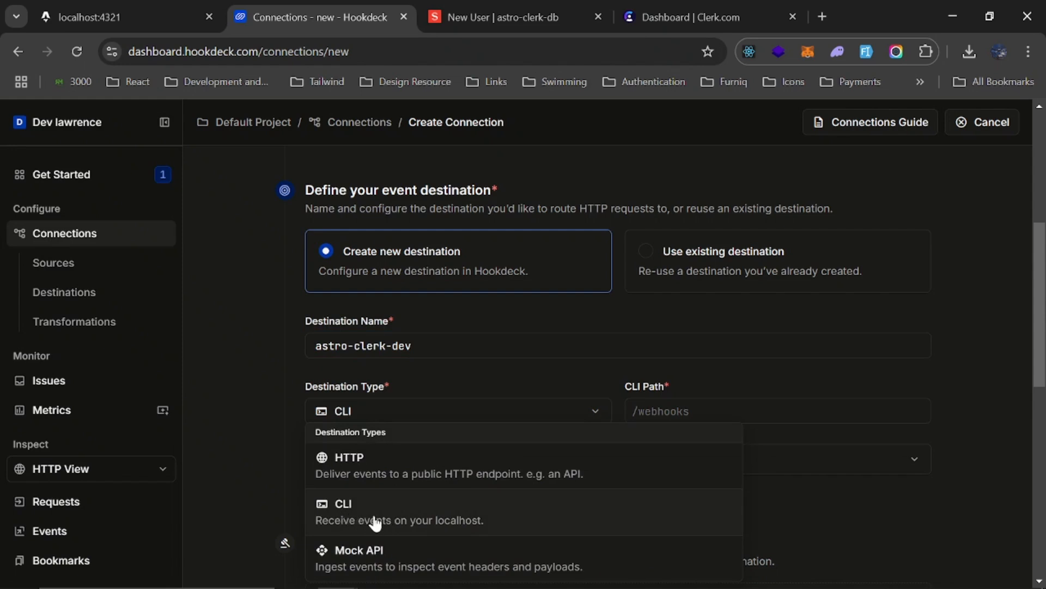
{"action": "left_click", "coordinate": [623, 575]}
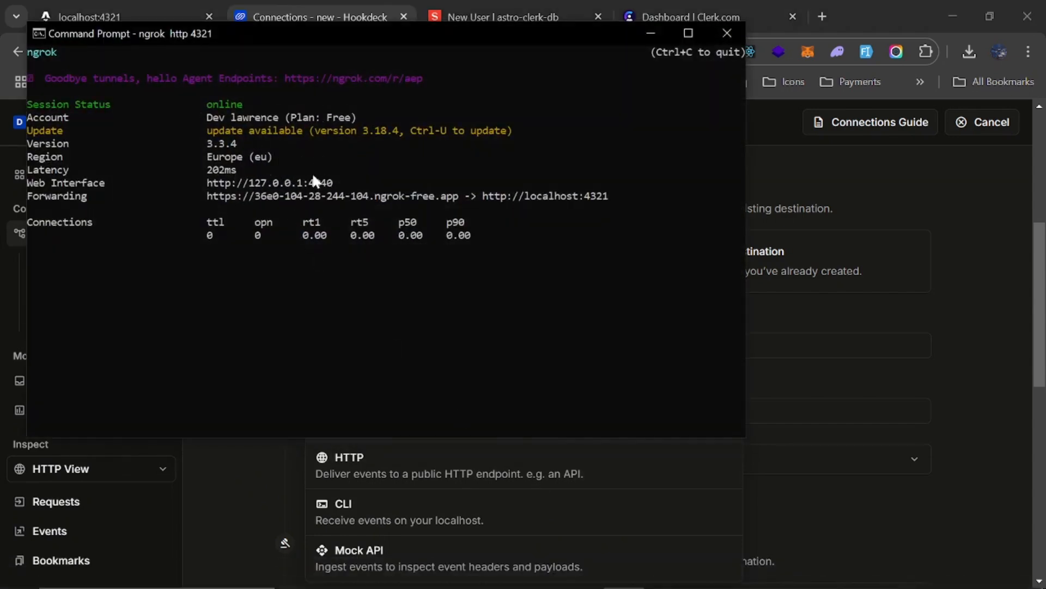
{"action": "left_click_drag", "start_coordinate": [206, 195], "coordinate": [362, 198]}
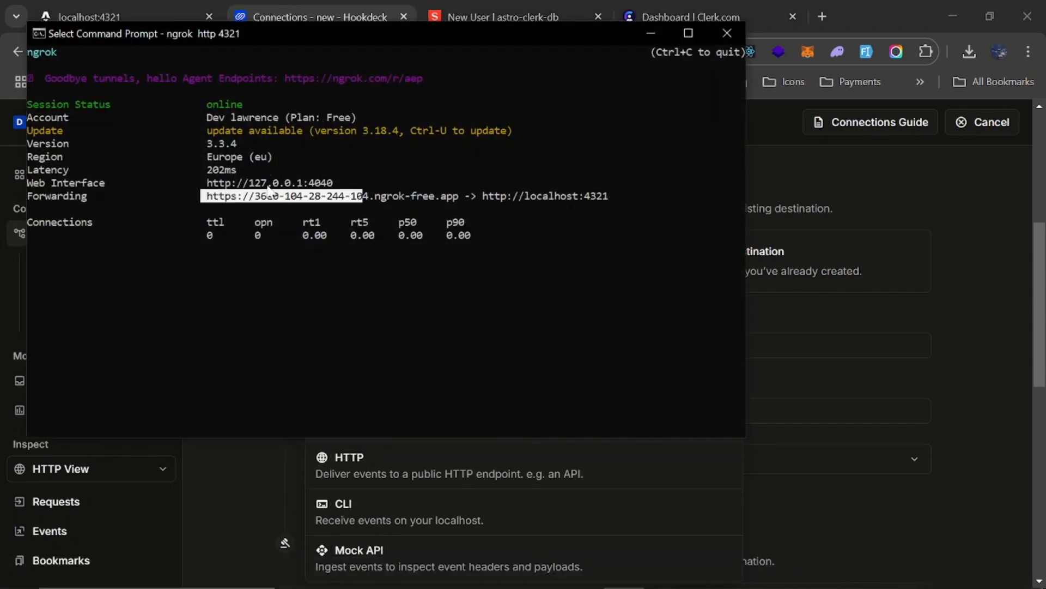
{"action": "left_click", "coordinate": [610, 166]}
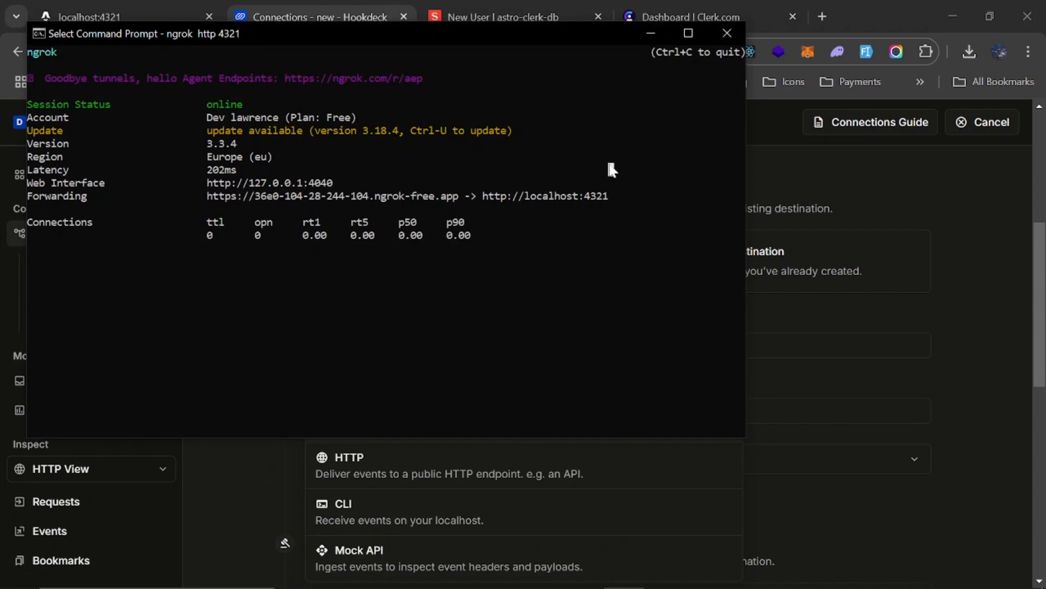
{"action": "left_click", "coordinate": [652, 34]}
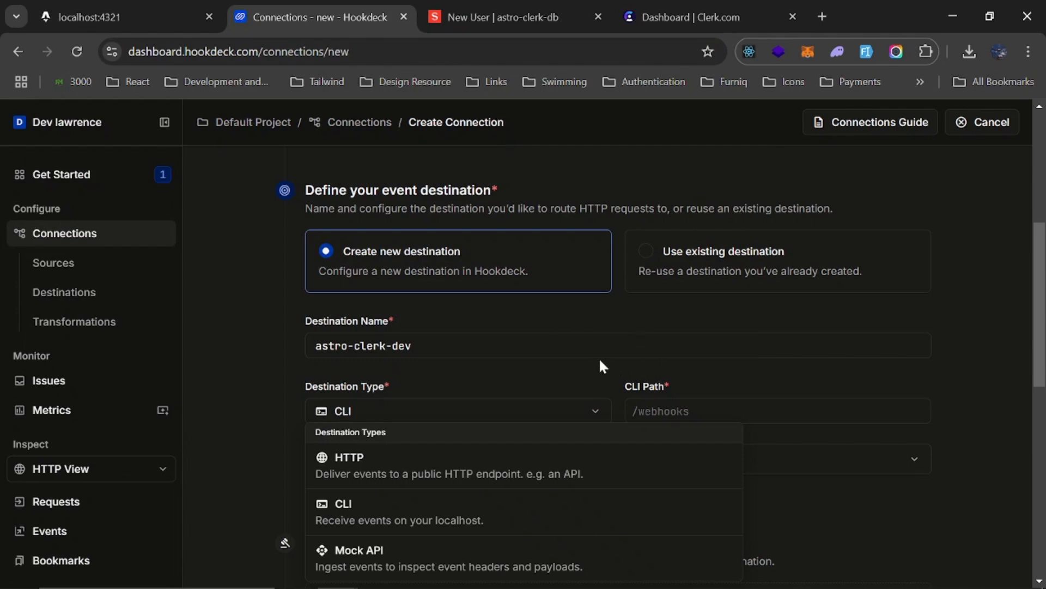
{"action": "left_click", "coordinate": [475, 376]}
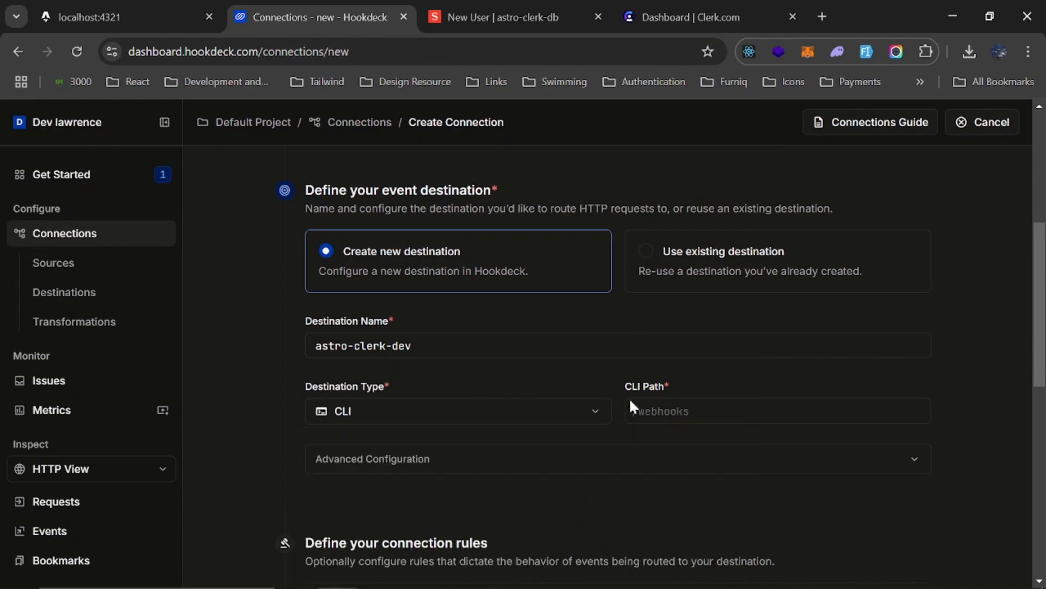
Set the destination's CLI path to /api/webhooks
{"action": "left_click", "coordinate": [703, 417]}
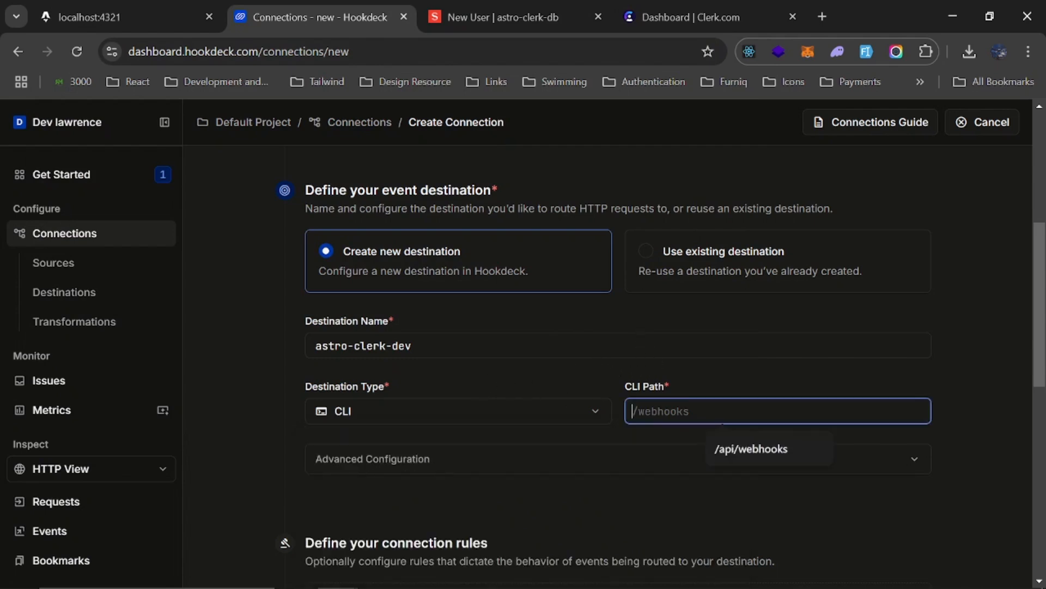
{"action": "left_click", "coordinate": [738, 452]}
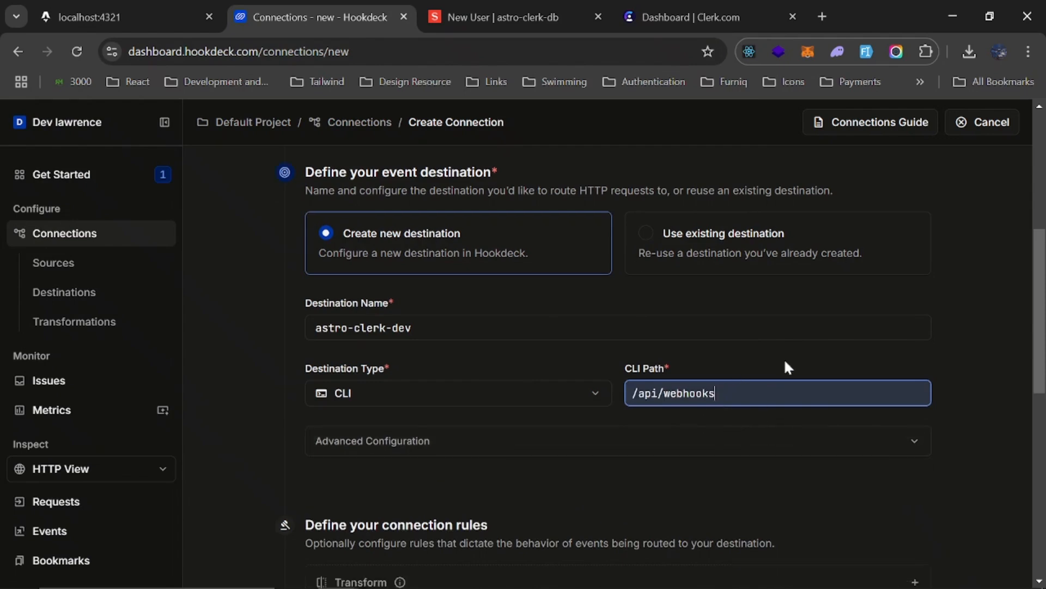
Examine the optional transform, filter, delay and retry rules of the new connection
{"action": "scroll", "coordinate": [787, 362], "scroll_direction": "down", "scroll_amount": 4}
{"action": "left_click_drag", "start_coordinate": [305, 324], "coordinate": [481, 325]}
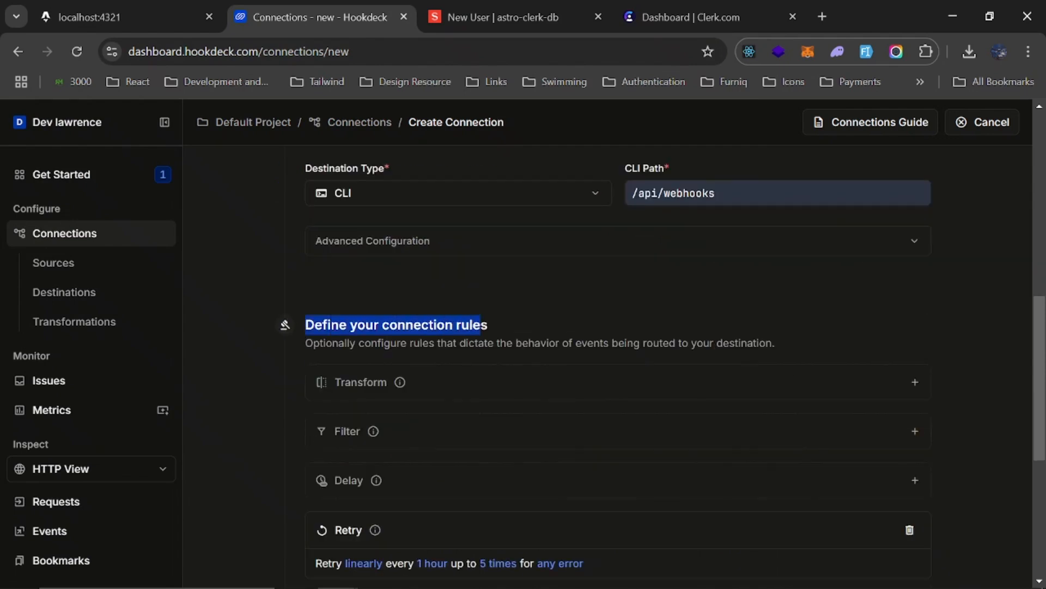
{"action": "scroll", "coordinate": [542, 329], "scroll_direction": "down", "scroll_amount": 2}
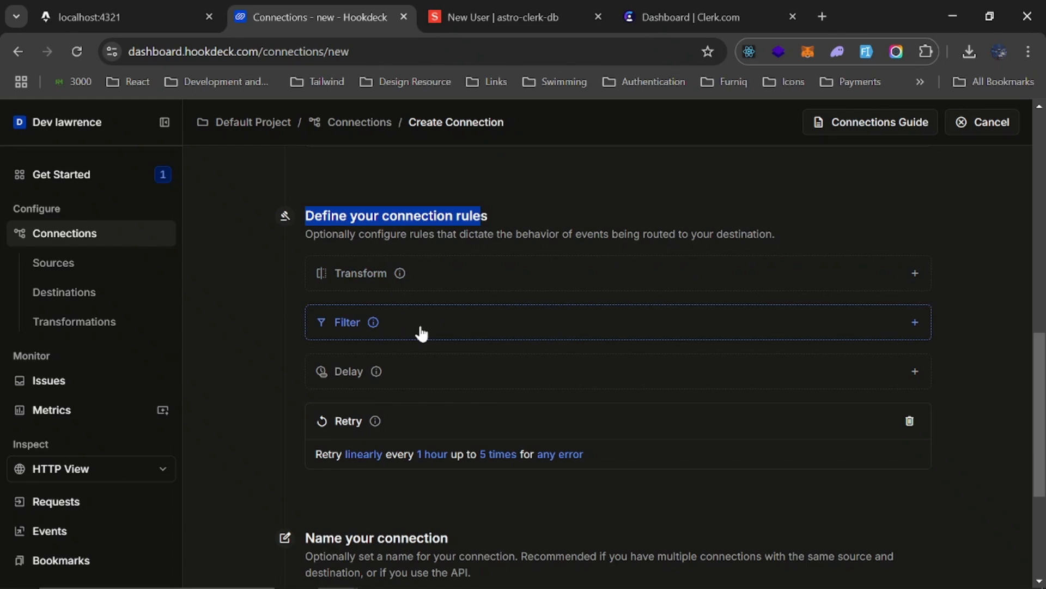
{"action": "scroll", "coordinate": [422, 332], "scroll_direction": "up", "scroll_amount": 4}
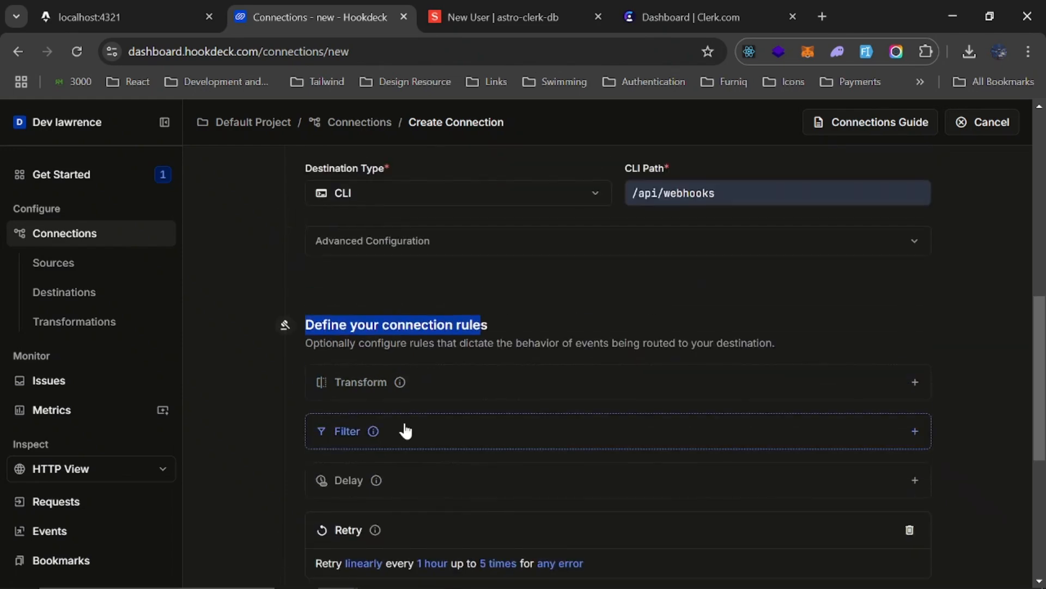
{"action": "scroll", "coordinate": [431, 278], "scroll_direction": "down", "scroll_amount": 8}
{"action": "scroll", "coordinate": [443, 329], "scroll_direction": "up", "scroll_amount": 8}
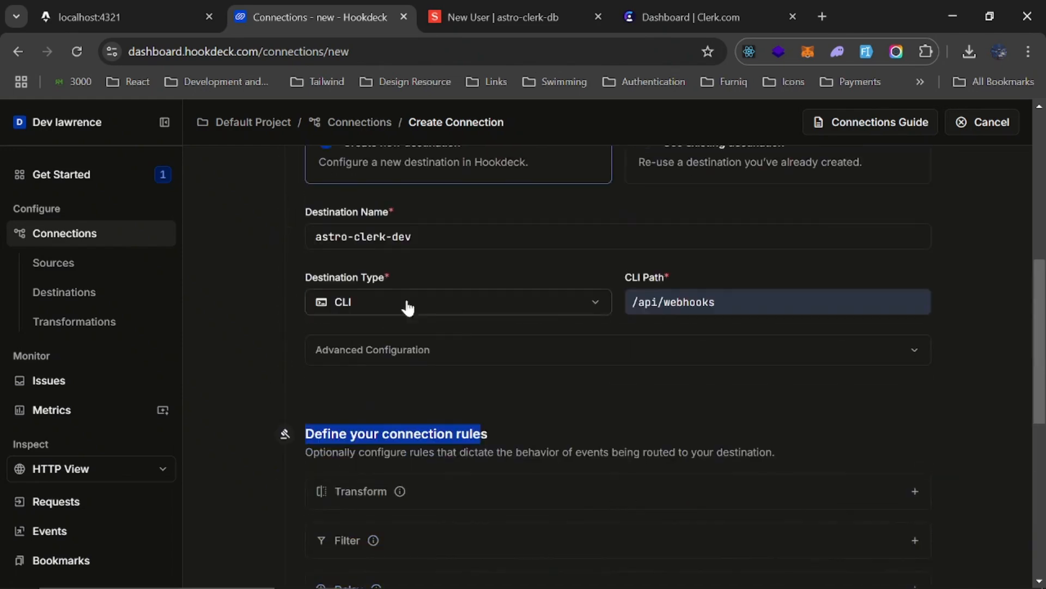
{"action": "scroll", "coordinate": [502, 340], "scroll_direction": "down", "scroll_amount": 6}
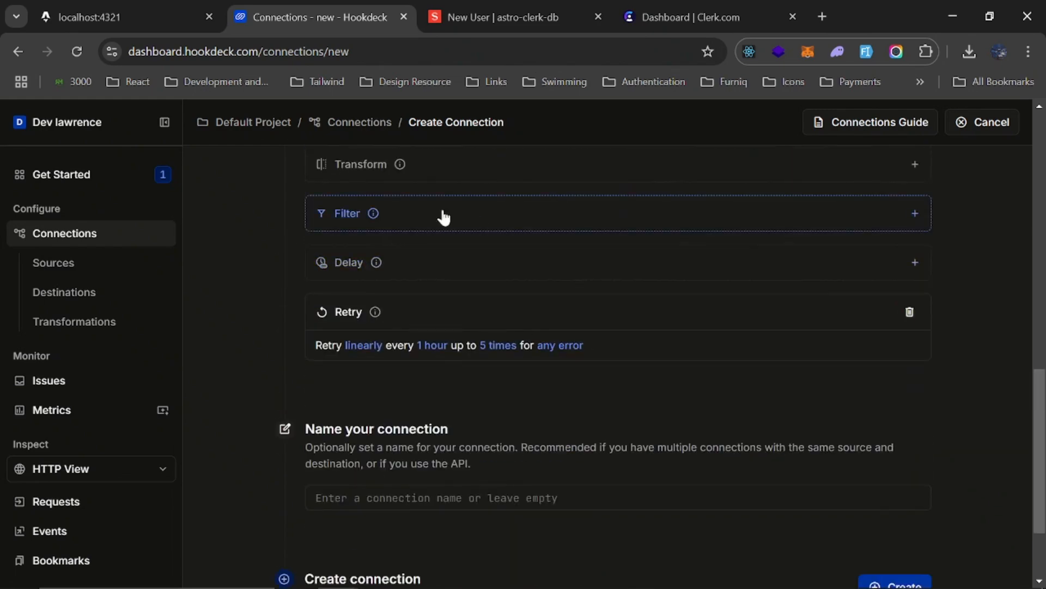
{"action": "scroll", "coordinate": [444, 217], "scroll_direction": "up", "scroll_amount": 4}
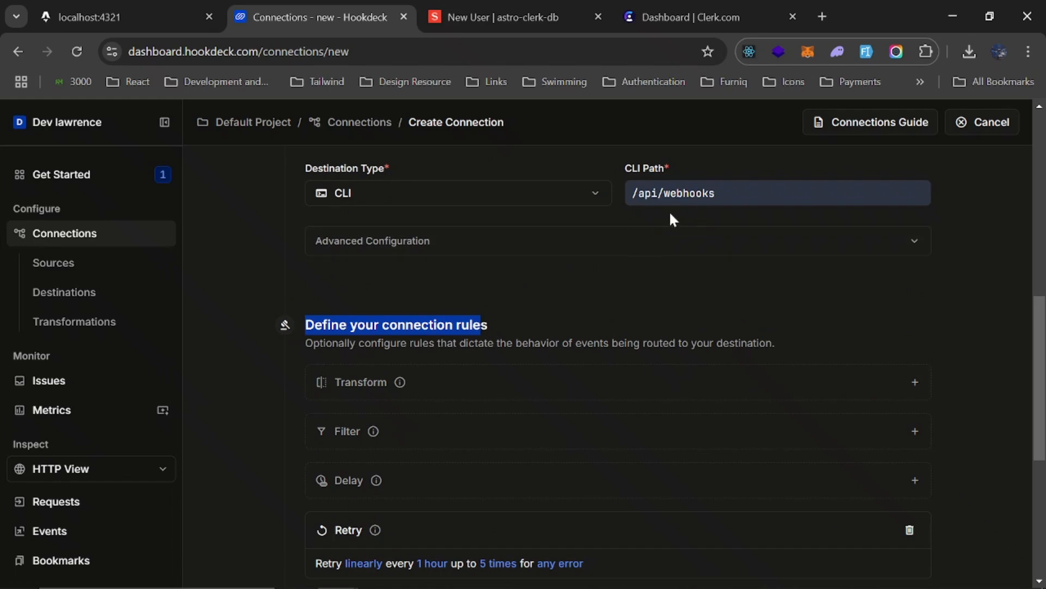
{"action": "scroll", "coordinate": [649, 231], "scroll_direction": "down", "scroll_amount": 6}
{"action": "scroll", "coordinate": [548, 294], "scroll_direction": "up", "scroll_amount": 2}
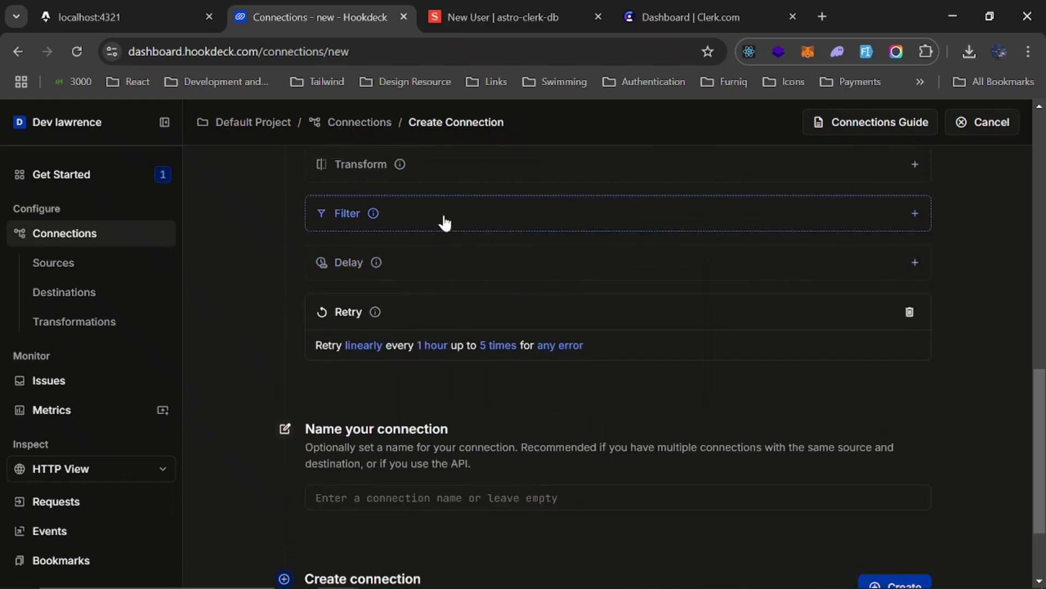
{"action": "scroll", "coordinate": [322, 323], "scroll_direction": "down", "scroll_amount": 2}
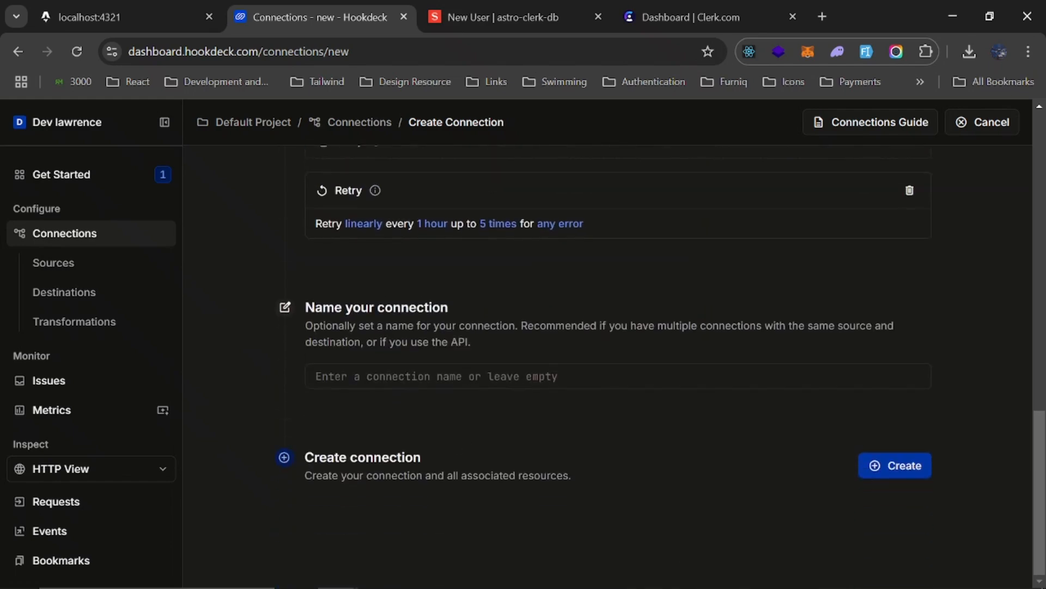
Name the connection sync-users-db
{"action": "left_click", "coordinate": [485, 376]}
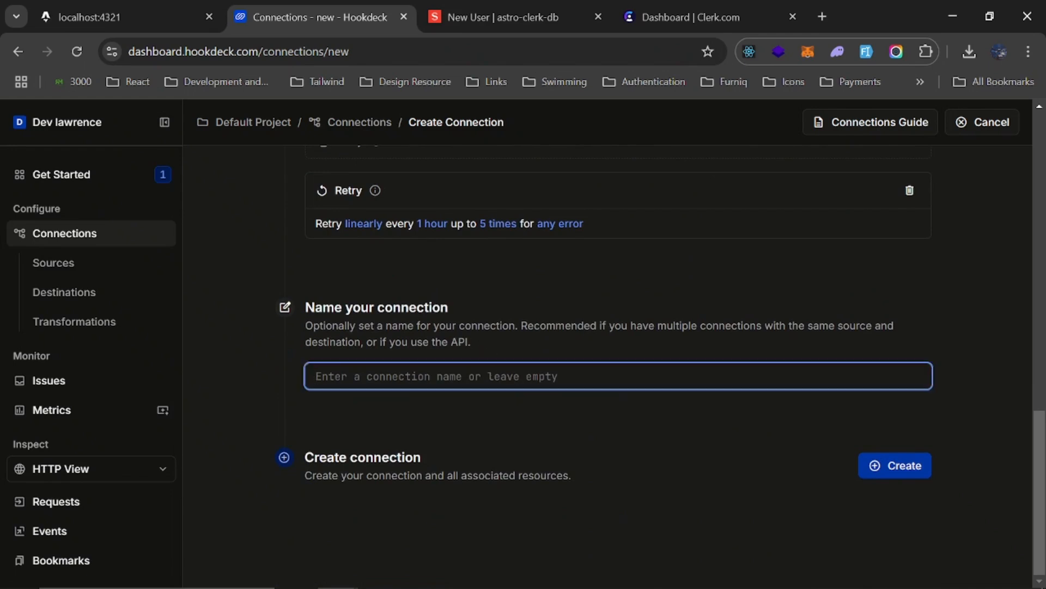
{"action": "type", "text": "sync"}
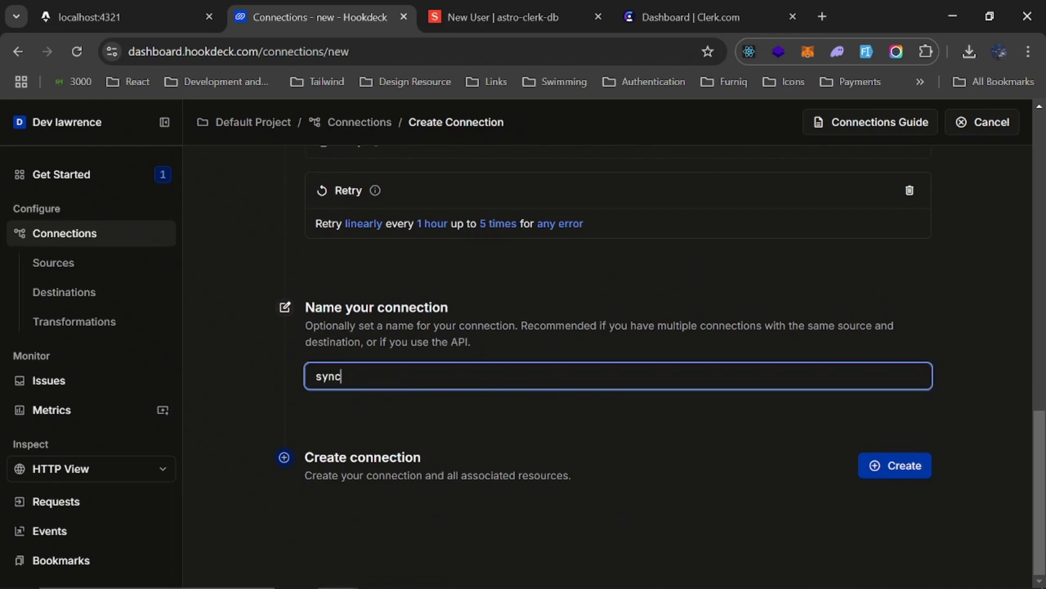
{"action": "type", "text": "-users-d"}
{"action": "type", "text": "b"}
{"action": "key", "text": "BackSpace"}
{"action": "type", "text": "b"}
Review the source and destination settings and create the connection
{"action": "scroll", "coordinate": [616, 354], "scroll_direction": "up", "scroll_amount": 1}
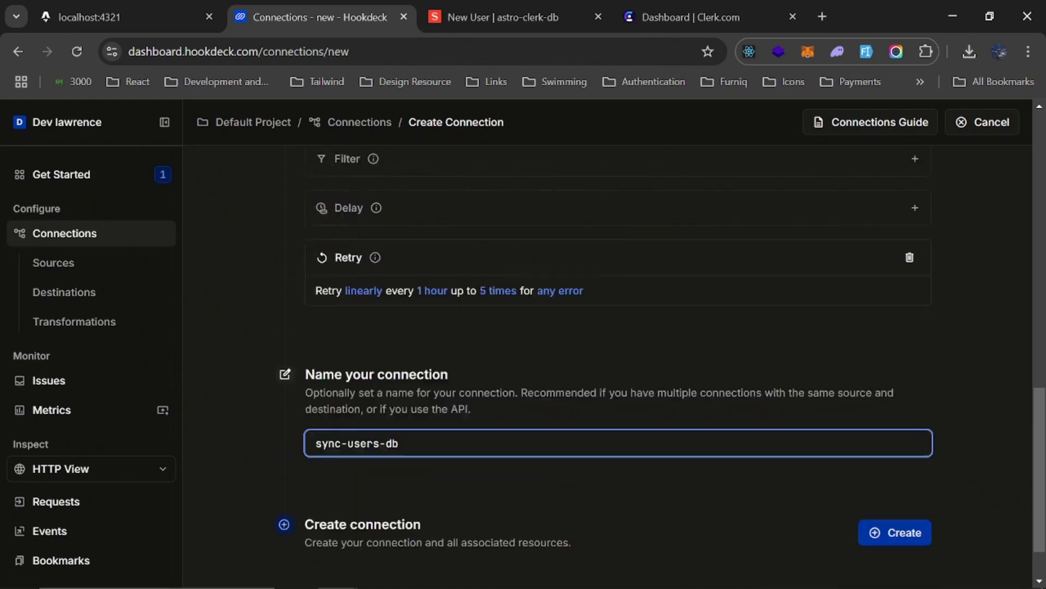
{"action": "scroll", "coordinate": [420, 381], "scroll_direction": "up", "scroll_amount": 15}
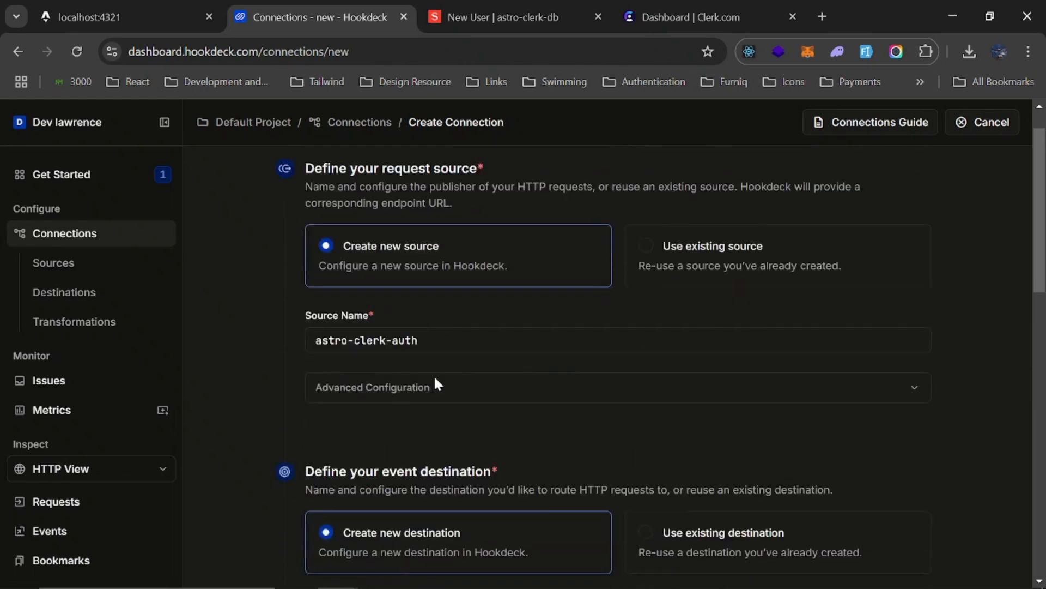
{"action": "scroll", "coordinate": [442, 380], "scroll_direction": "down", "scroll_amount": 15}
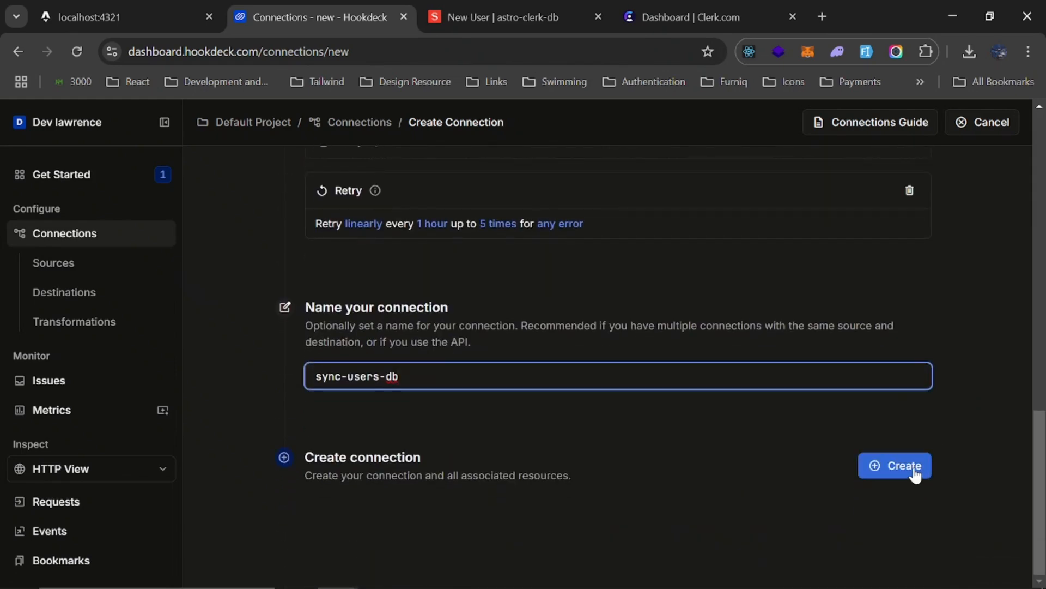
{"action": "left_click", "coordinate": [914, 470]}
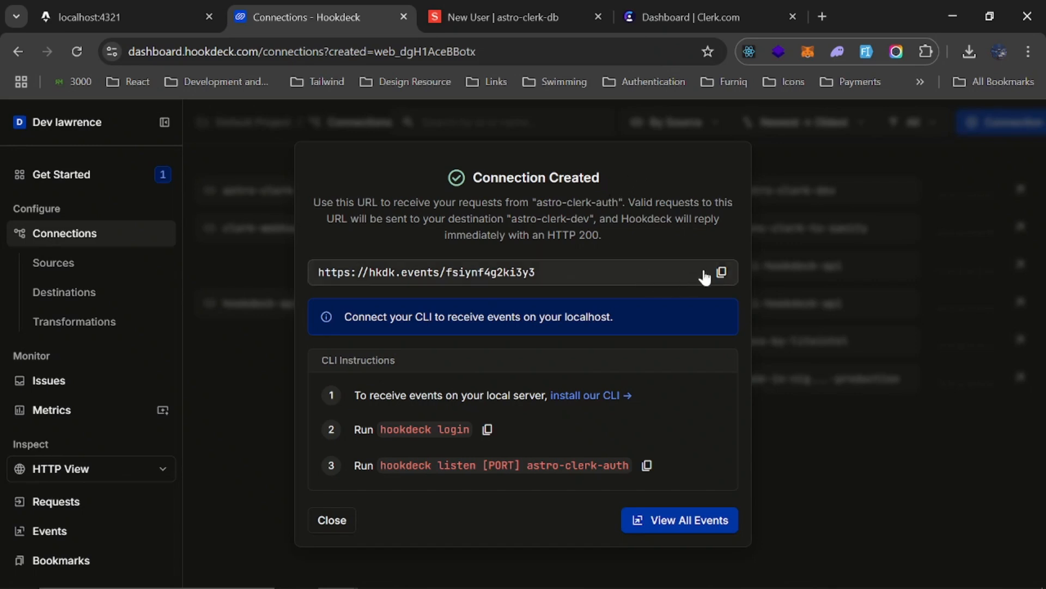
Copy the new connection's source URL and the hookdeck listen command for astro-clerk-auth, and close the confirmation dialog
{"action": "left_click", "coordinate": [721, 275]}
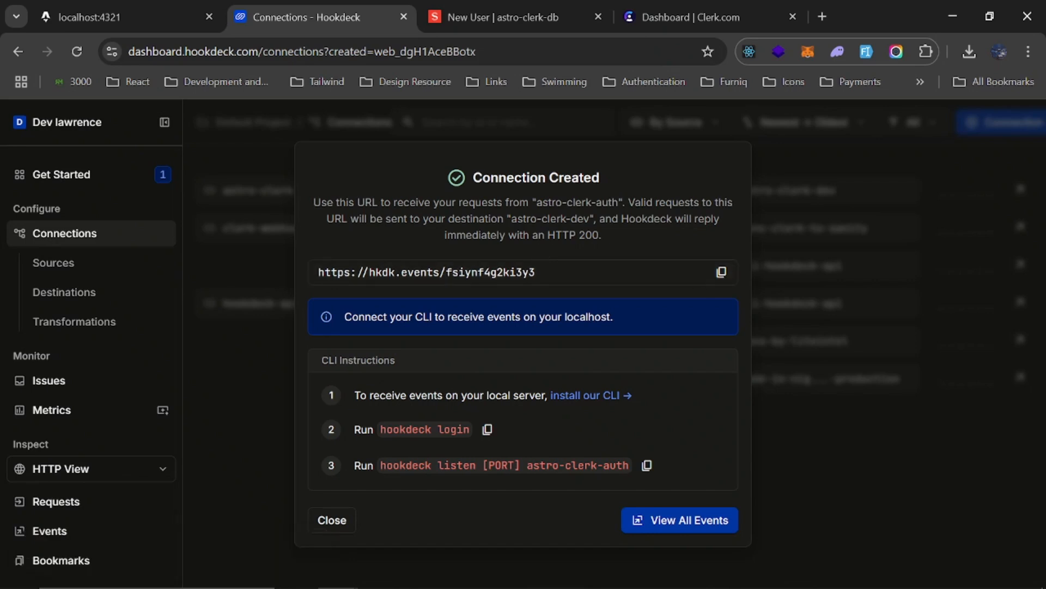
{"action": "left_click_drag", "start_coordinate": [536, 203], "coordinate": [618, 203]}
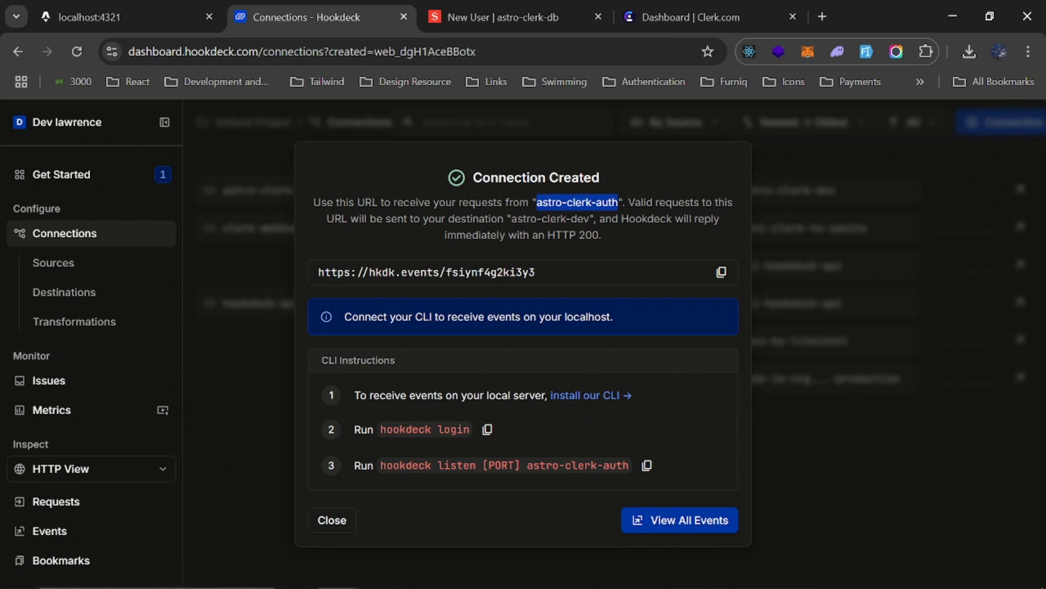
{"action": "left_click", "coordinate": [645, 466]}
{"action": "left_click", "coordinate": [326, 520]}
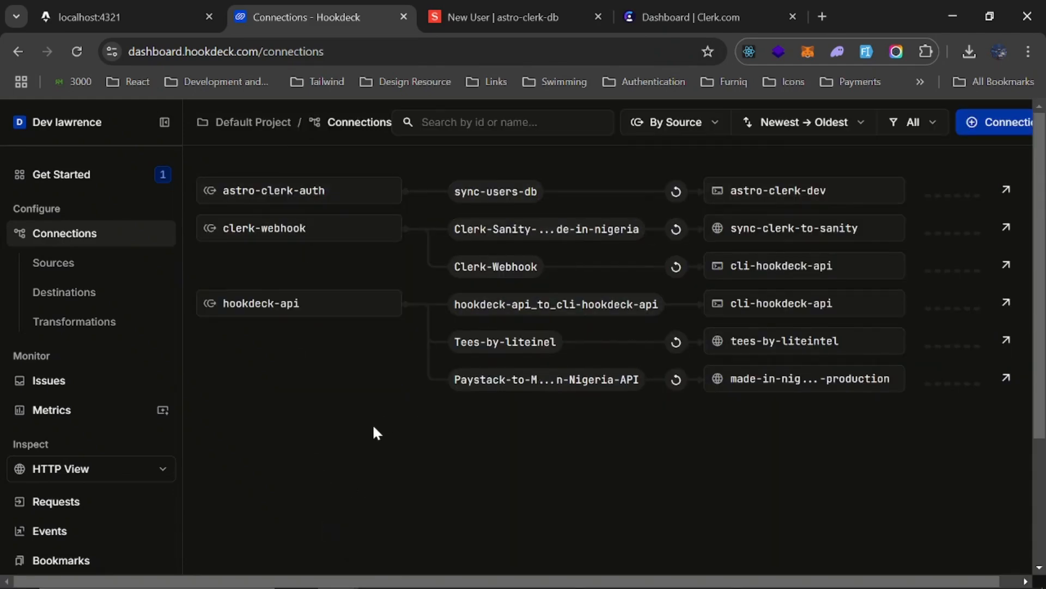
{"action": "left_click", "coordinate": [681, 17]}
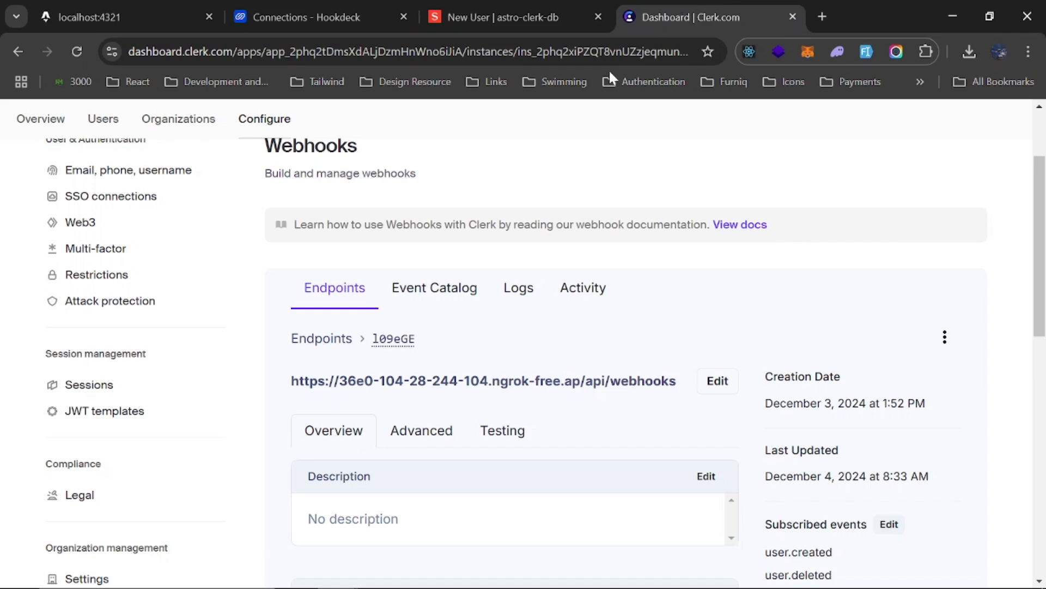
{"action": "left_click", "coordinate": [717, 383]}
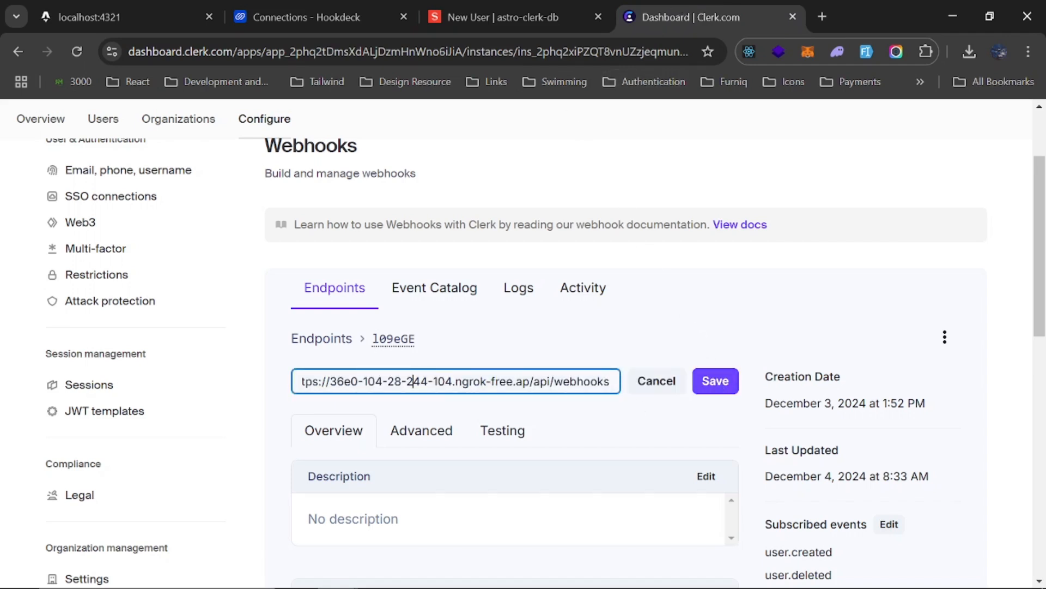
{"action": "key", "text": "ctrl+a"}
{"action": "key", "text": "super+v"}
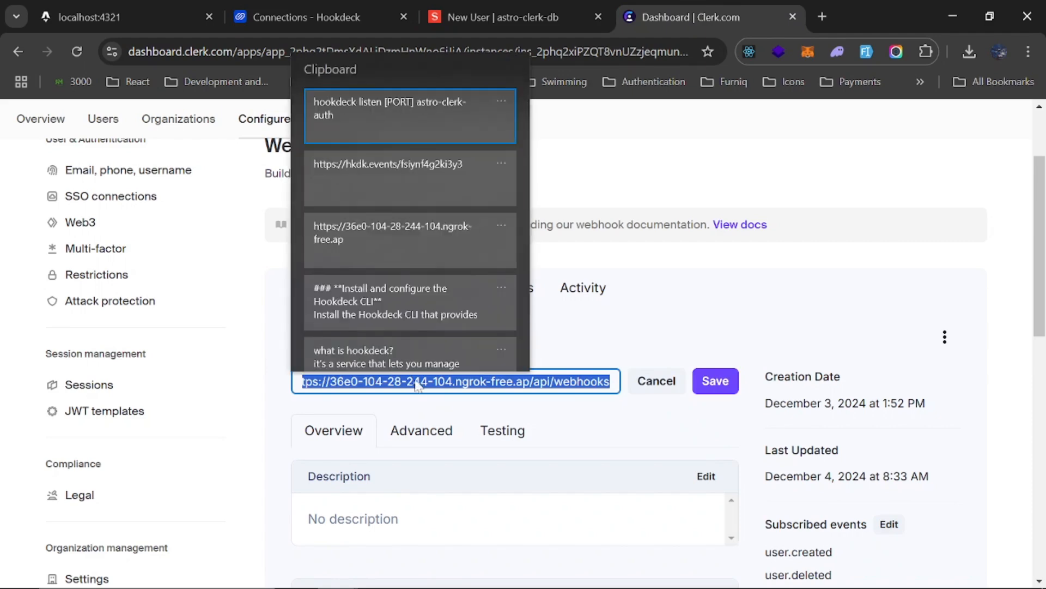
{"action": "left_click", "coordinate": [403, 168]}
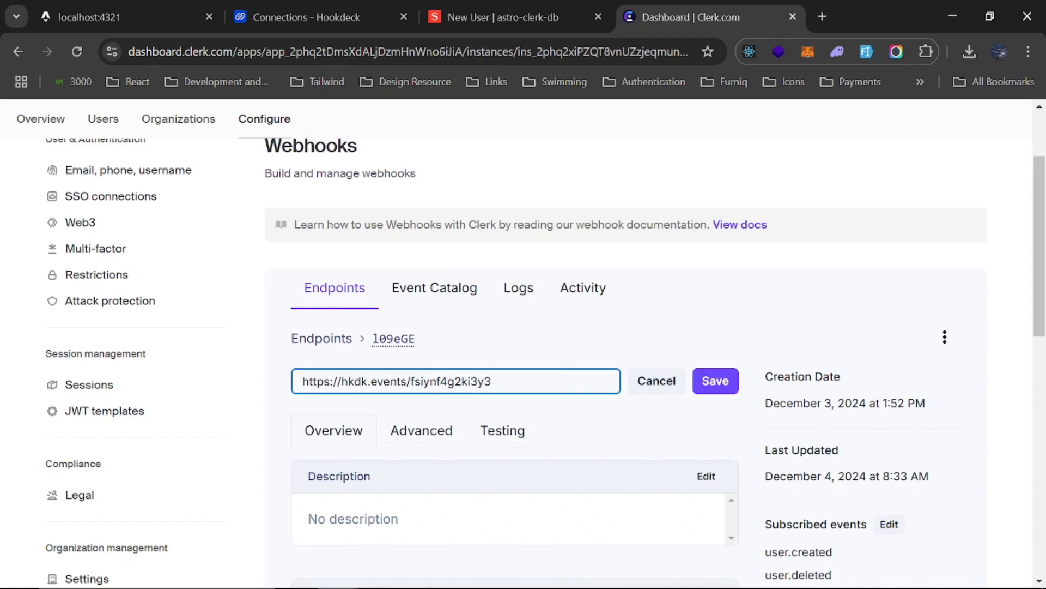
{"action": "left_click", "coordinate": [715, 381]}
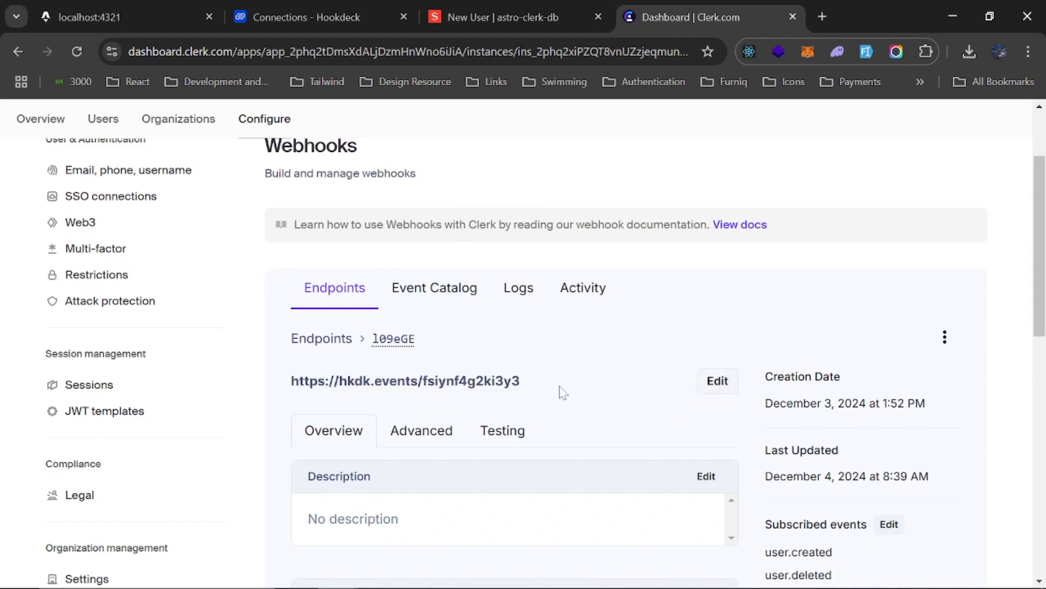
Review the updated Clerk webhook endpoint and compare it with the astro-clerk-auth source in the Hookdeck connections list
{"action": "scroll", "coordinate": [563, 393], "scroll_direction": "down", "scroll_amount": 2}
{"action": "scroll", "coordinate": [570, 310], "scroll_direction": "up", "scroll_amount": 3}
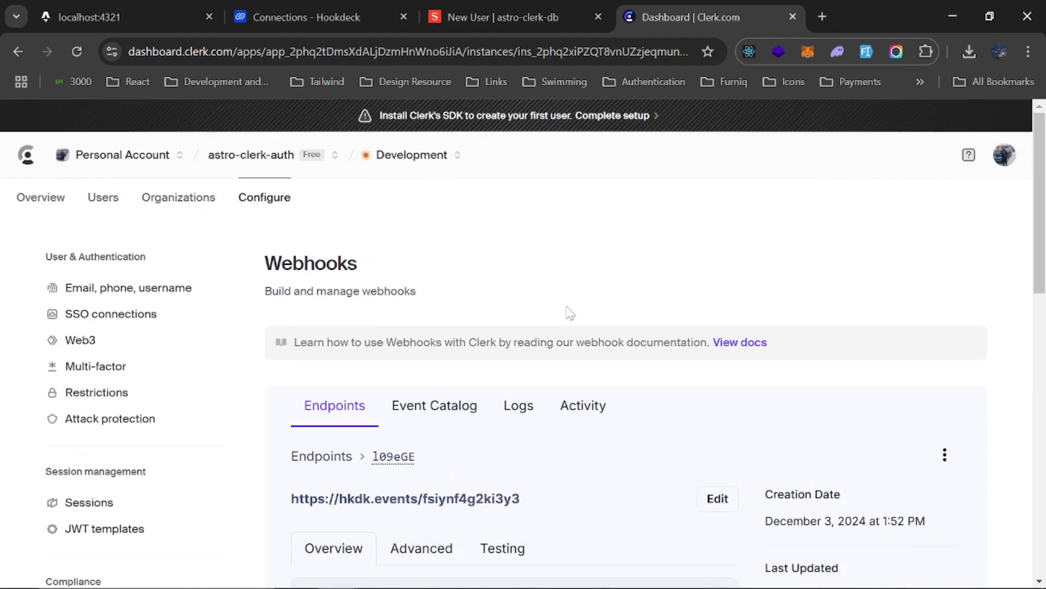
{"action": "scroll", "coordinate": [511, 405], "scroll_direction": "down", "scroll_amount": 4}
{"action": "scroll", "coordinate": [511, 406], "scroll_direction": "up", "scroll_amount": 3}
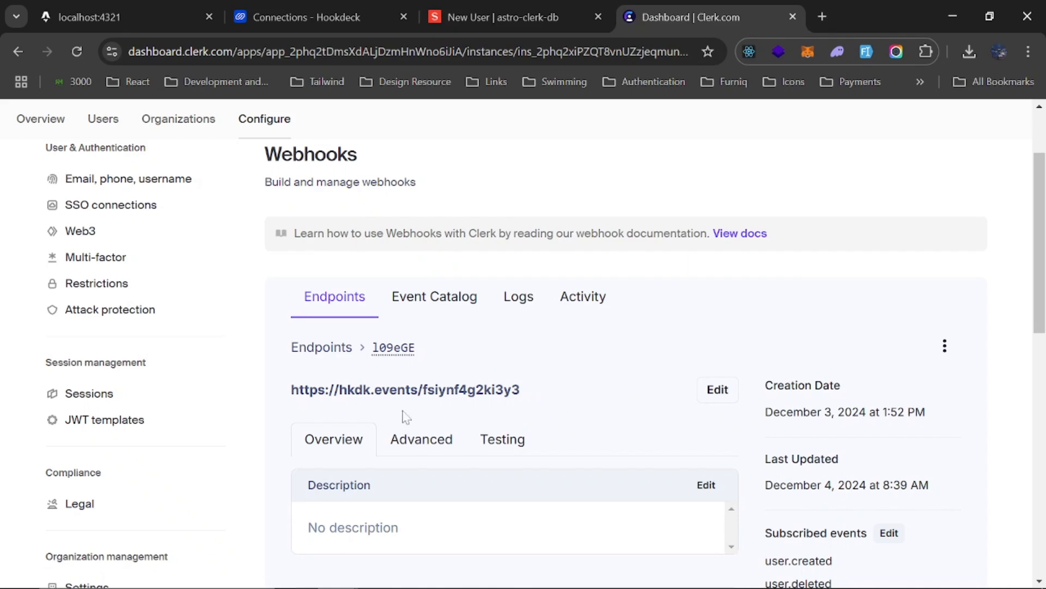
{"action": "left_click", "coordinate": [303, 2]}
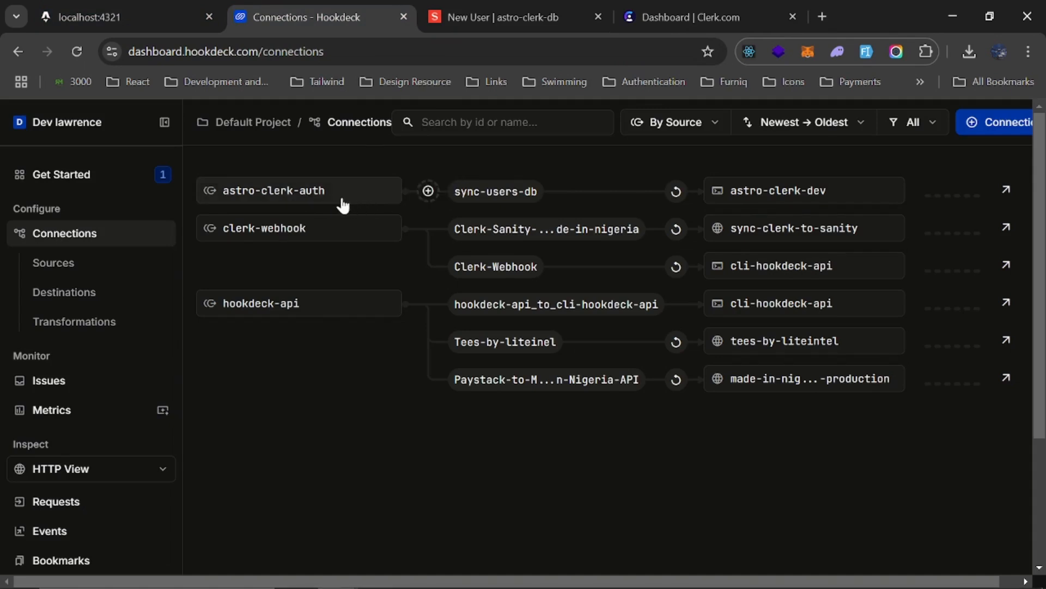
{"action": "left_click", "coordinate": [712, 7]}
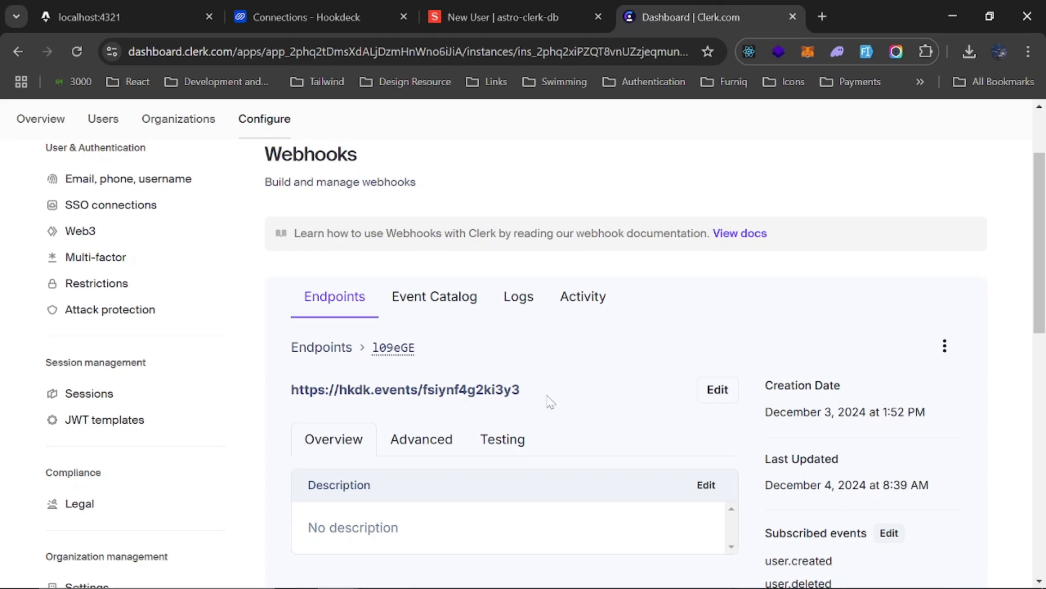
{"action": "scroll", "coordinate": [551, 402], "scroll_direction": "down", "scroll_amount": 2}
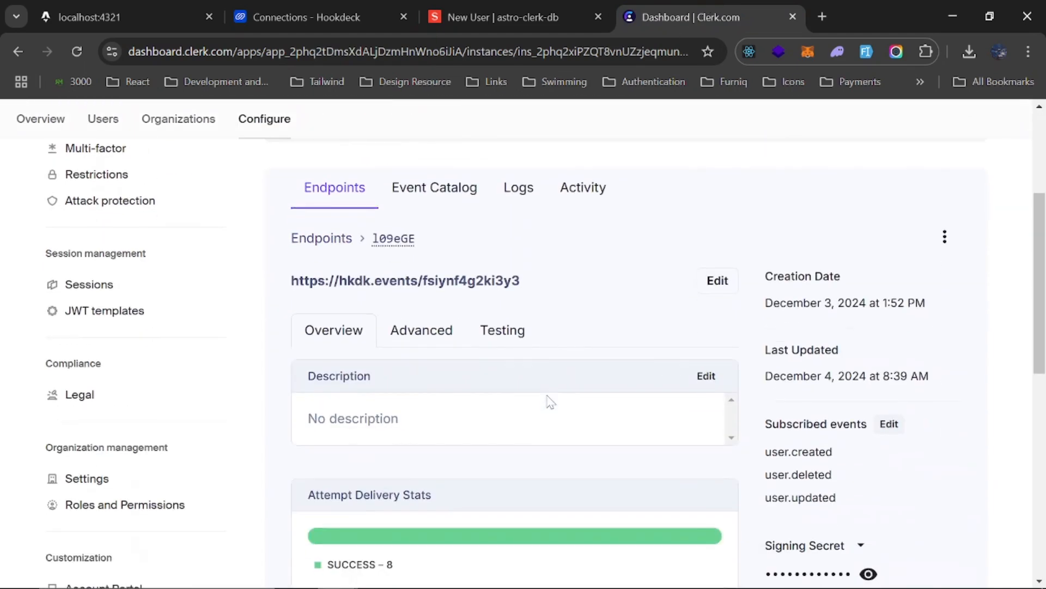
{"action": "scroll", "coordinate": [550, 402], "scroll_direction": "up", "scroll_amount": 2}
Switch to VS Code and open the integrated terminal for the astro-clerk-auth project
{"action": "key", "text": "alt+Tab"}
{"action": "key", "text": "alt+Tab"}
{"action": "key", "text": "alt+Tab"}
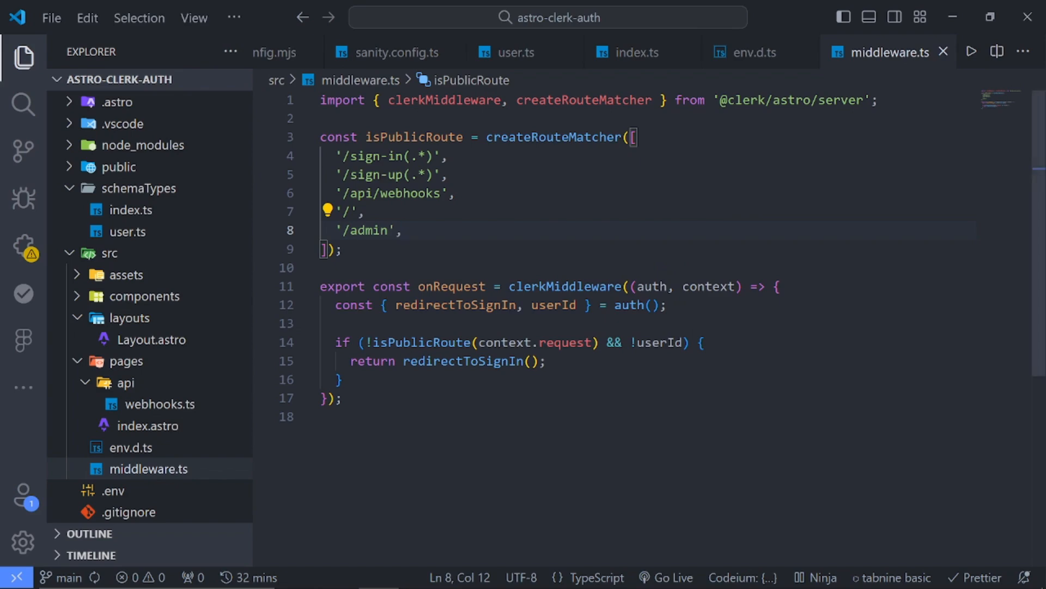
{"action": "key", "text": "ctrl+grave"}
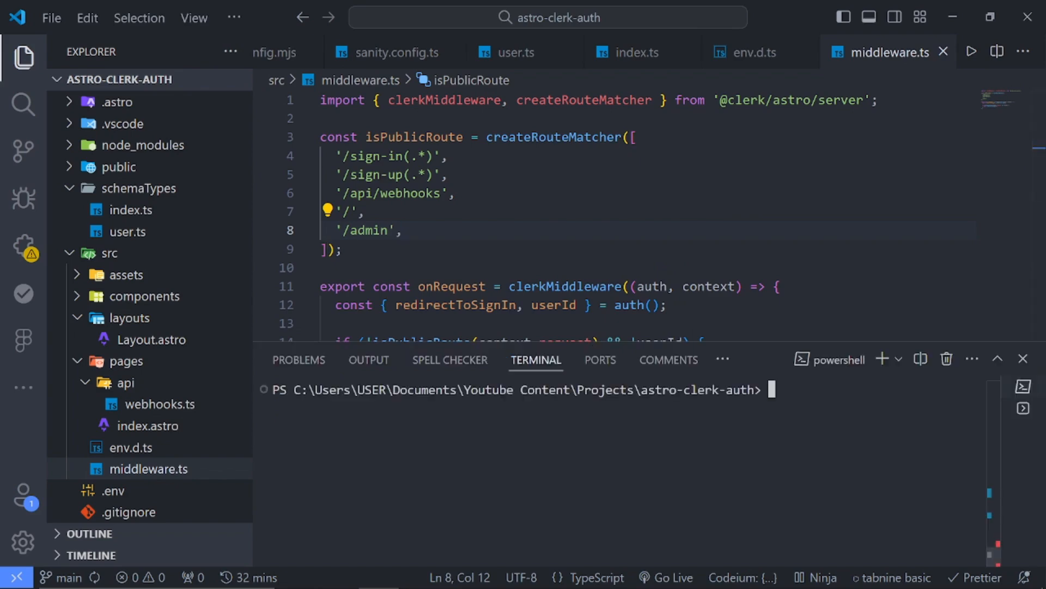
{"action": "key", "text": "alt+Tab"}
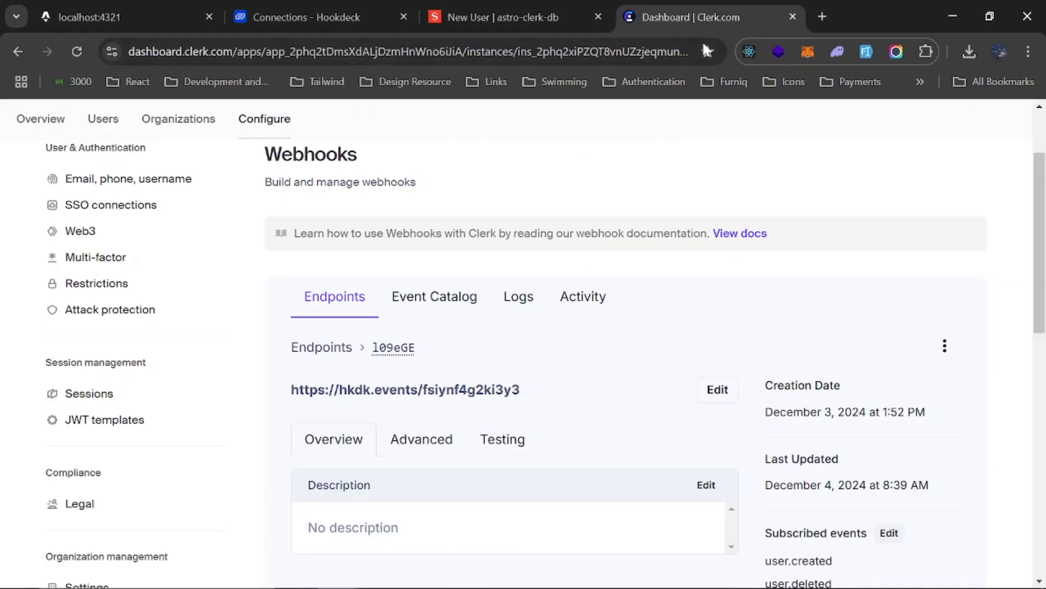
{"action": "left_click", "coordinate": [353, 9]}
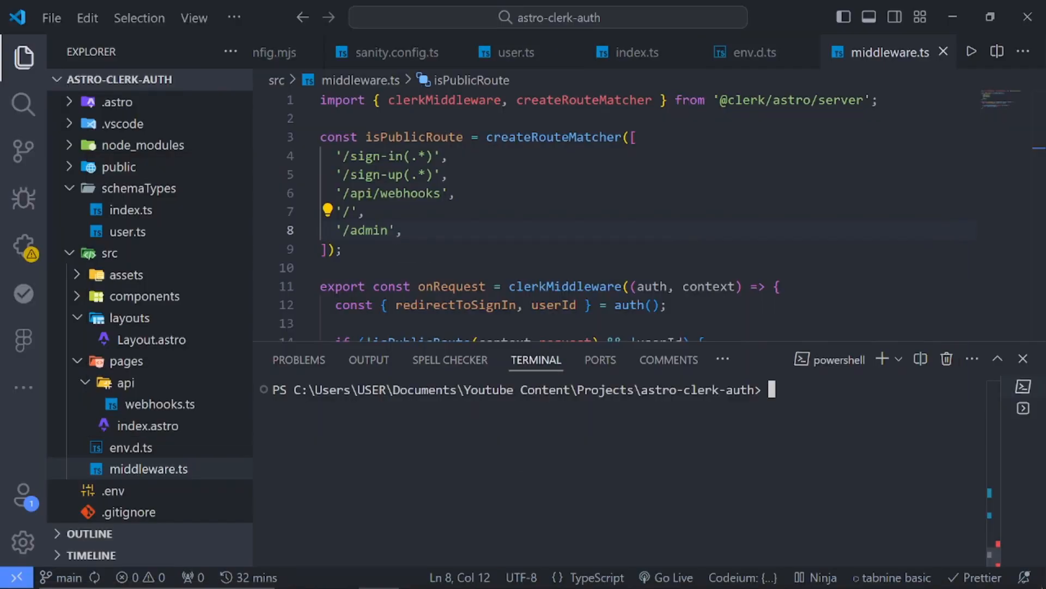
{"action": "type", "text": "npm i -g ho"}
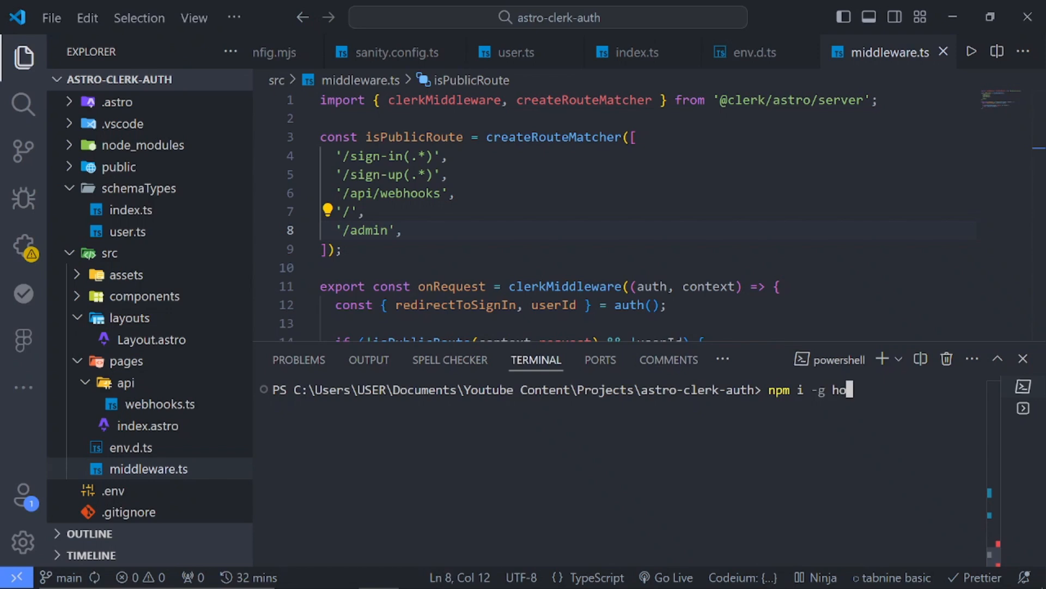
{"action": "type", "text": "okdeck-cli"}
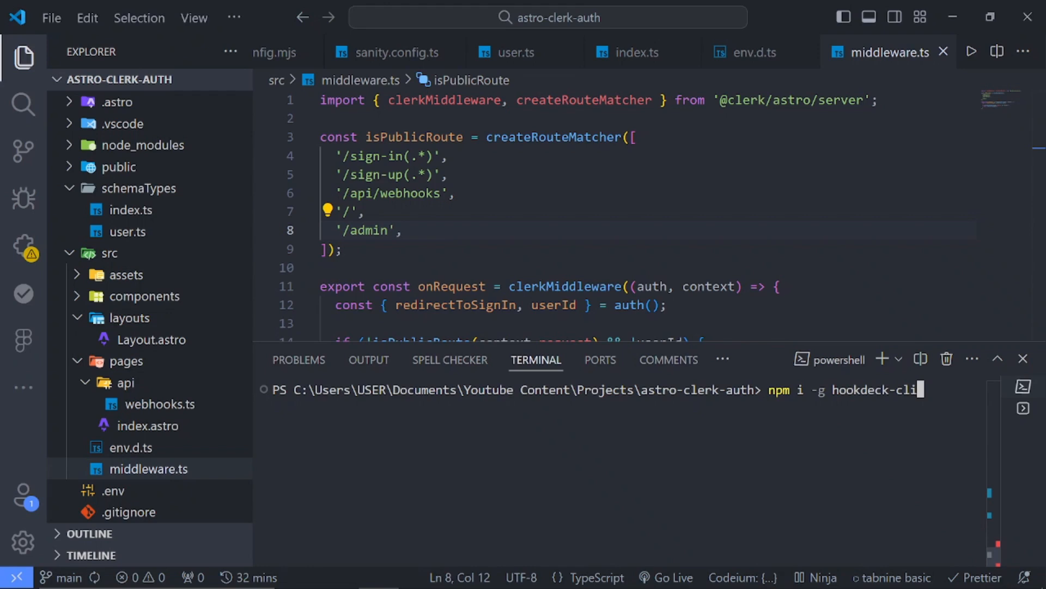
{"action": "key", "text": "BackSpace"}
{"action": "key", "text": "BackSpace"}
{"action": "key", "text": "BackSpace"}
{"action": "key", "text": "BackSpace"}
{"action": "key", "text": "BackSpace"}
{"action": "key", "text": "BackSpace"}
{"action": "key", "text": "BackSpace"}
{"action": "key", "text": "BackSpace"}
{"action": "key", "text": "BackSpace"}
{"action": "key", "text": "BackSpace"}
{"action": "key", "text": "BackSpace"}
{"action": "key", "text": "BackSpace"}
{"action": "key", "text": "BackSpace"}
{"action": "key", "text": "BackSpace"}
{"action": "key", "text": "BackSpace"}
{"action": "key", "text": "BackSpace"}
{"action": "key", "text": "BackSpace"}
{"action": "key", "text": "BackSpace"}
{"action": "key", "text": "BackSpace"}
{"action": "key", "text": "BackSpace"}
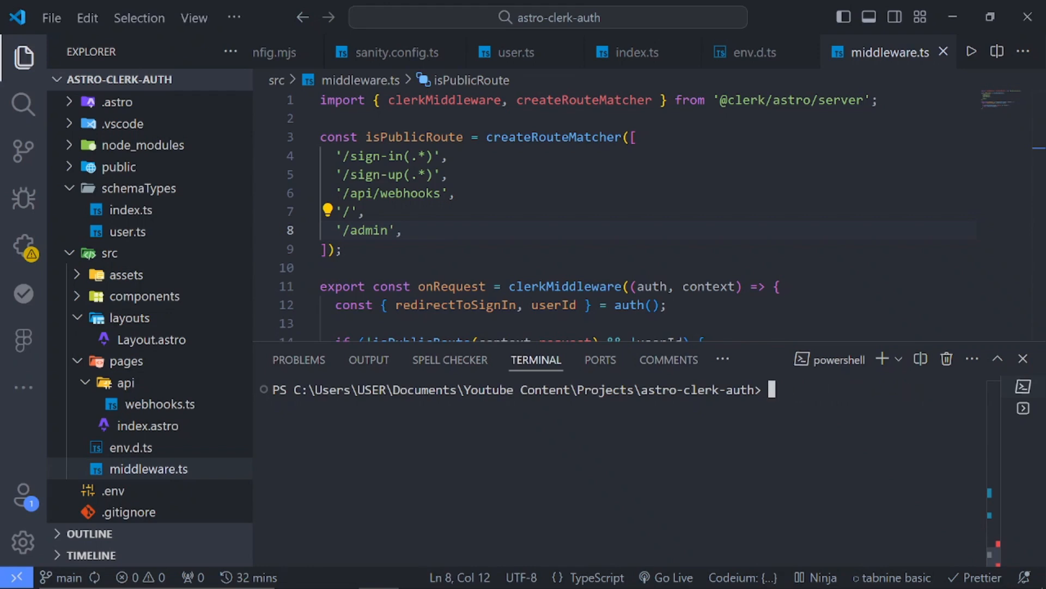
Close the running ngrok Command Prompt window and run hookdeck login in the project terminal
{"action": "type", "text": "hookdeck"}
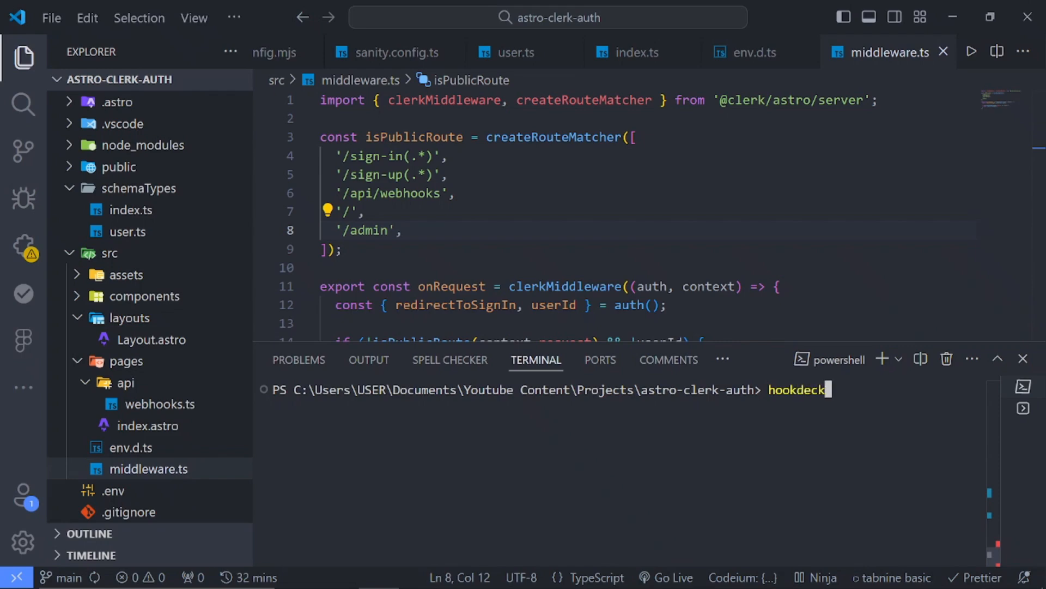
{"action": "type", "text": " login"}
{"action": "left_click", "coordinate": [622, 571]}
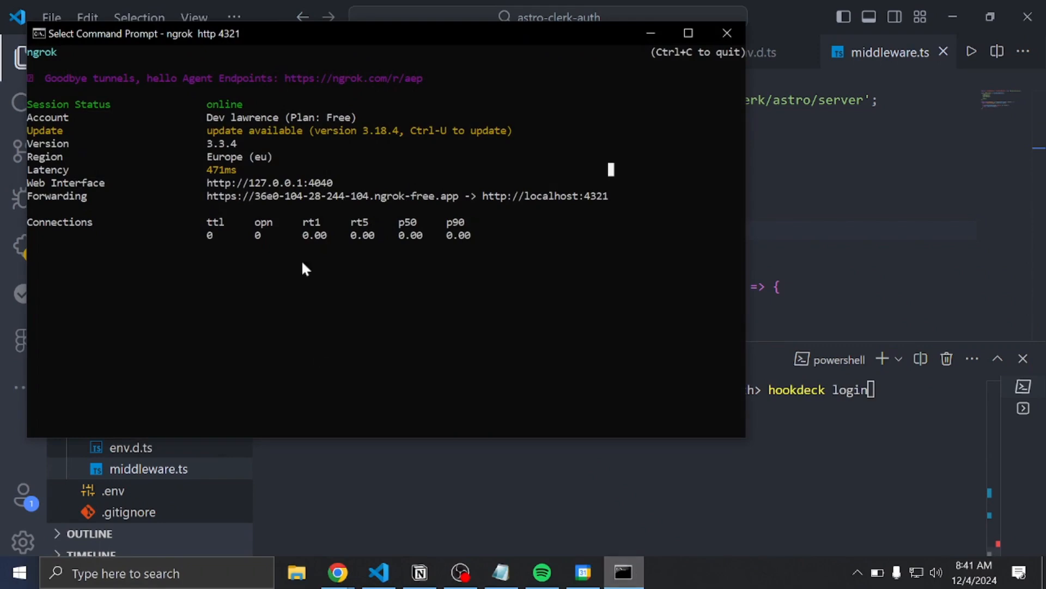
{"action": "left_click", "coordinate": [724, 34]}
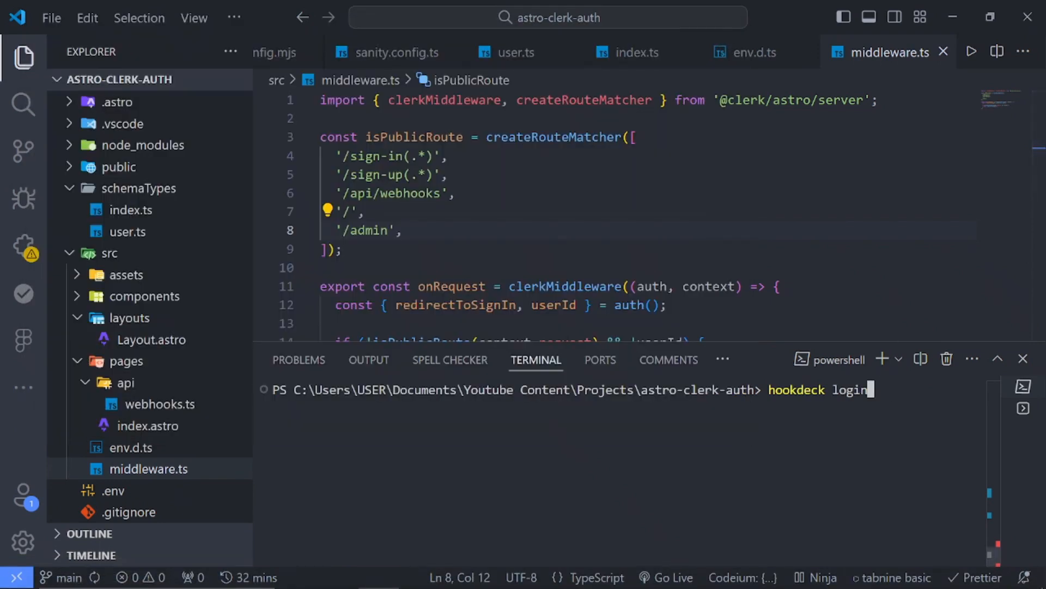
{"action": "key", "text": "Return"}
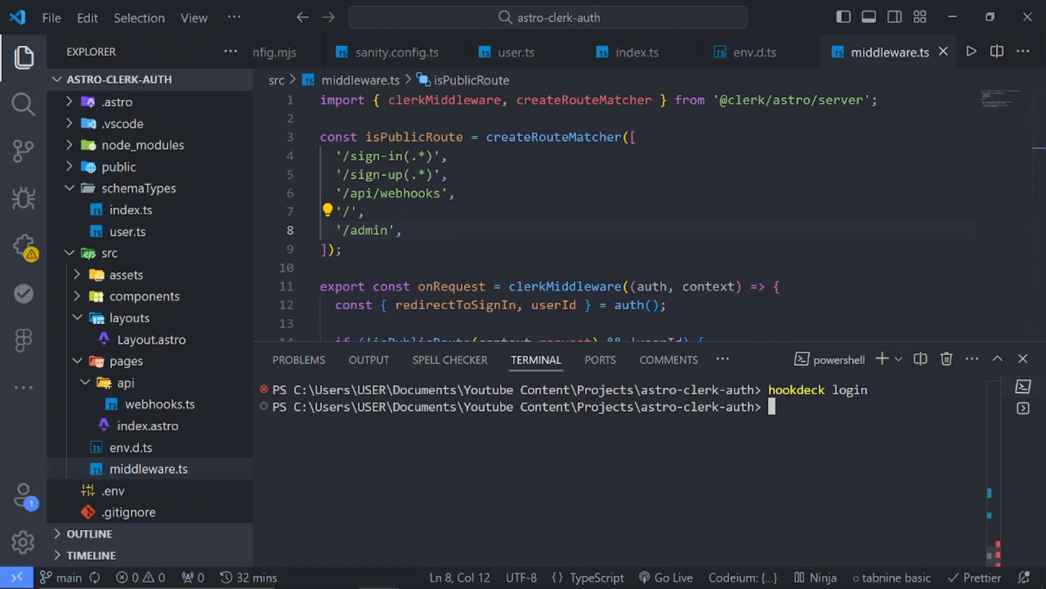
Insert the copied hookdeck listen command for astro-clerk-auth in the terminal and replace the [PORT] placeholder with 4321
{"action": "key", "text": "super+v"}
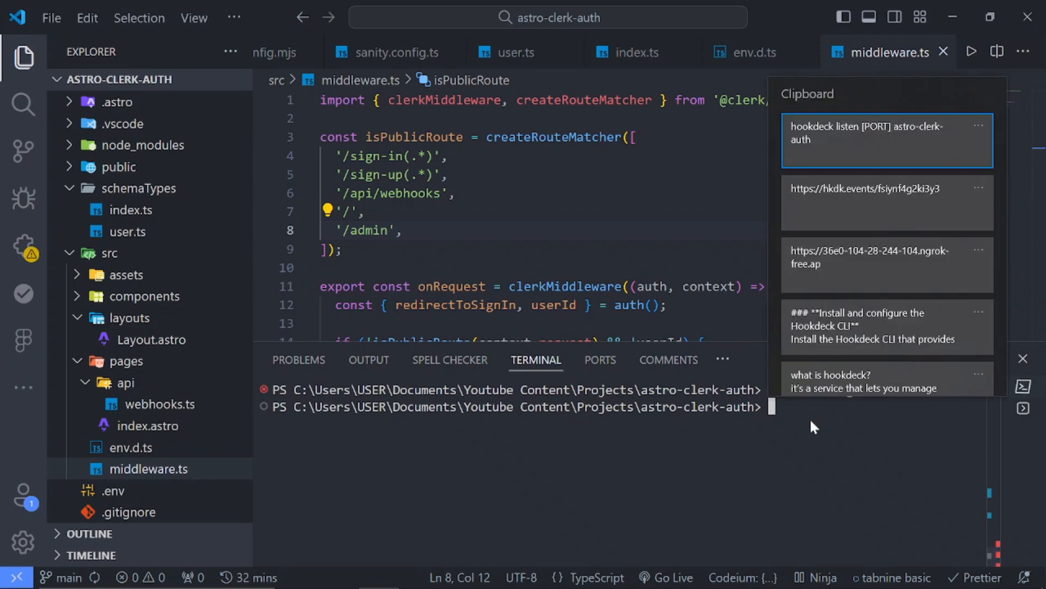
{"action": "left_click", "coordinate": [874, 139]}
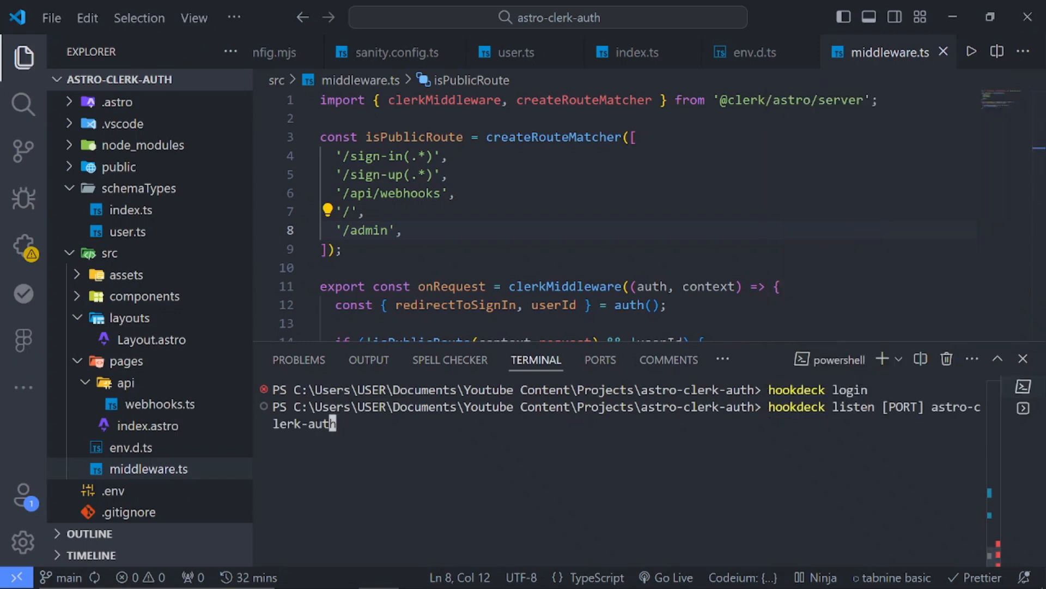
{"action": "key", "text": "Left"}
{"action": "key", "text": "Left"}
{"action": "key", "text": "Left"}
{"action": "key", "text": "Left"}
{"action": "key", "text": "Left"}
{"action": "key", "text": "Left"}
{"action": "key", "text": "Left"}
{"action": "key", "text": "Left"}
{"action": "key", "text": "Left"}
{"action": "key", "text": "Left"}
{"action": "key", "text": "Left"}
{"action": "key", "text": "Left"}
{"action": "key", "text": "Left"}
{"action": "key", "text": "Left"}
{"action": "key", "text": "Left"}
{"action": "key", "text": "Left"}
{"action": "key", "text": "BackSpace"}
{"action": "key", "text": "BackSpace"}
{"action": "key", "text": "BackSpace"}
{"action": "key", "text": "BackSpace"}
{"action": "key", "text": "BackSpace"}
{"action": "key", "text": "BackSpace"}
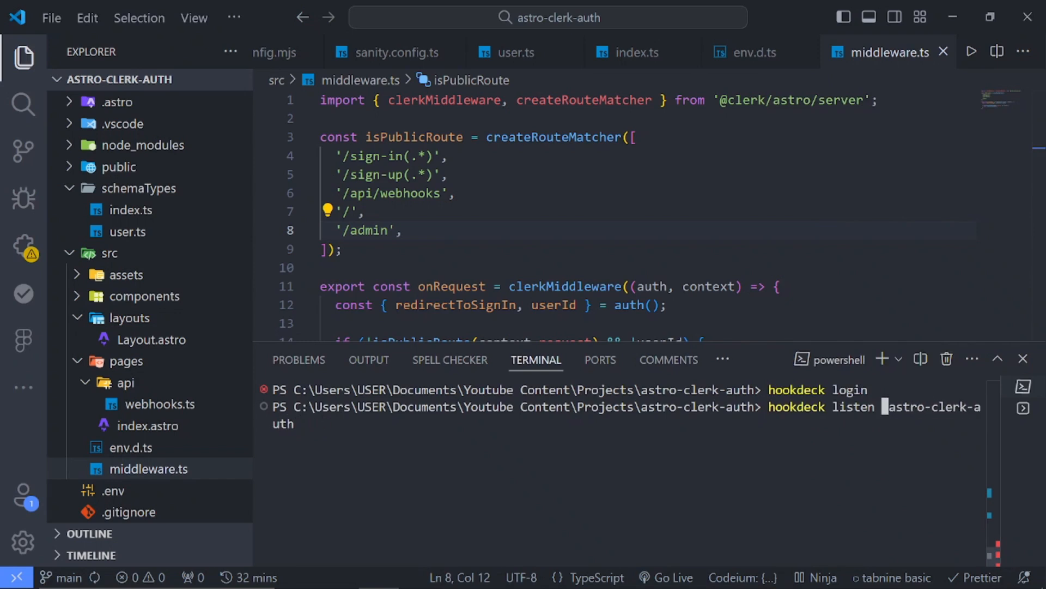
{"action": "type", "text": "4321"}
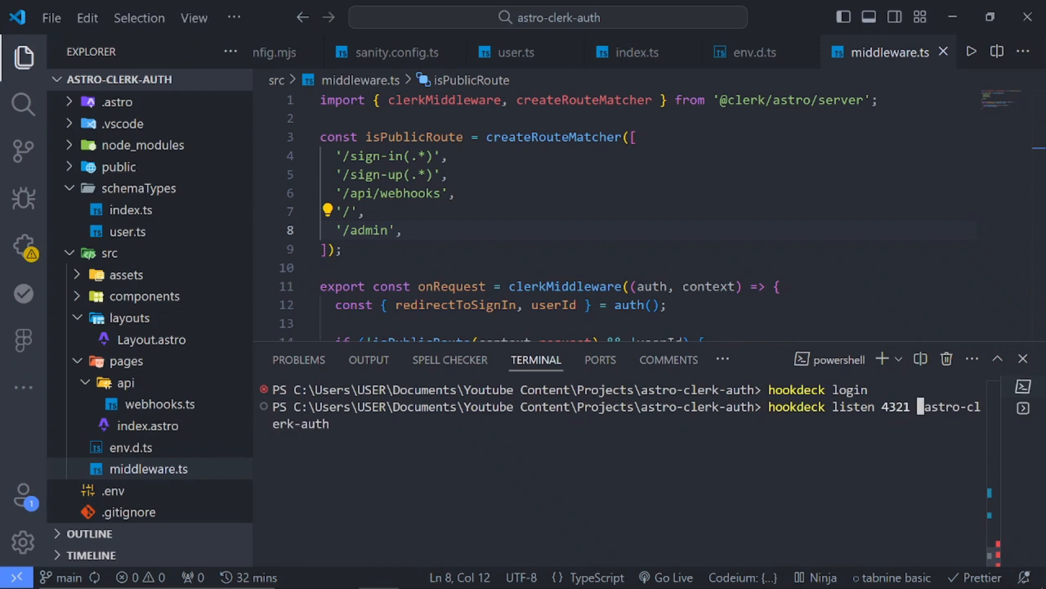
Remove the extra space before astro-clerk-auth and run the hookdeck listen 4321 astro-clerk-auth command
{"action": "key", "text": "Right"}
{"action": "key", "text": "Right"}
{"action": "key", "text": "Right"}
{"action": "key", "text": "Right"}
{"action": "key", "text": "Right"}
{"action": "key", "text": "Left"}
{"action": "key", "text": "Left"}
{"action": "key", "text": "Left"}
{"action": "key", "text": "Left"}
{"action": "key", "text": "BackSpace"}
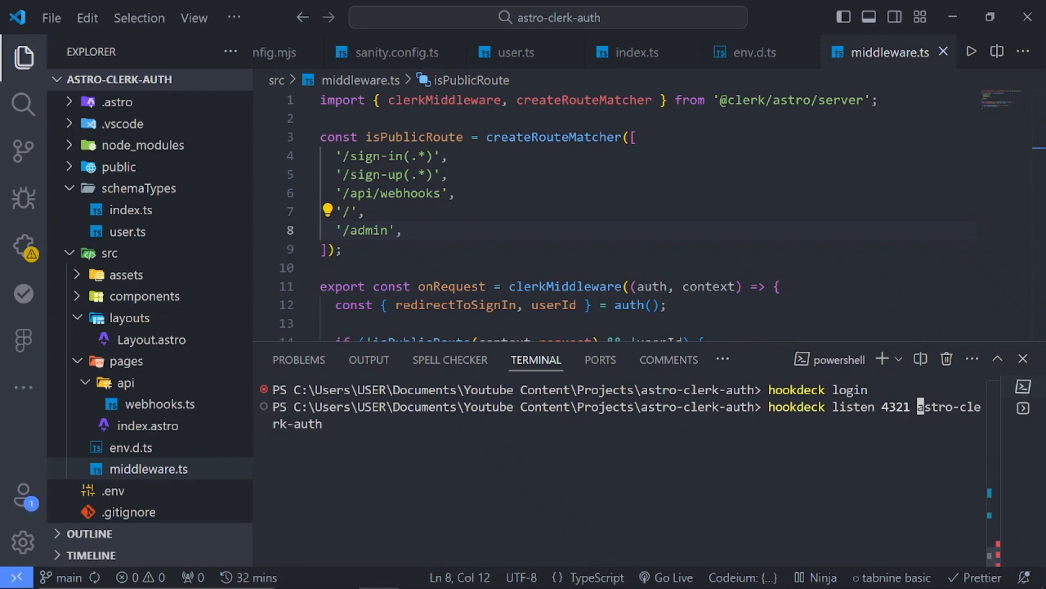
{"action": "key", "text": "Right"}
{"action": "key", "text": "Right"}
{"action": "key", "text": "Right"}
{"action": "key", "text": "Right"}
{"action": "key", "text": "Right"}
{"action": "key", "text": "Right"}
{"action": "key", "text": "Right"}
{"action": "key", "text": "Right"}
{"action": "key", "text": "Right"}
{"action": "key", "text": "Right"}
{"action": "key", "text": "Right"}
{"action": "key", "text": "Right"}
{"action": "key", "text": "Right"}
{"action": "key", "text": "Right"}
{"action": "key", "text": "Right"}
{"action": "key", "text": "Right"}
{"action": "key", "text": "Return"}
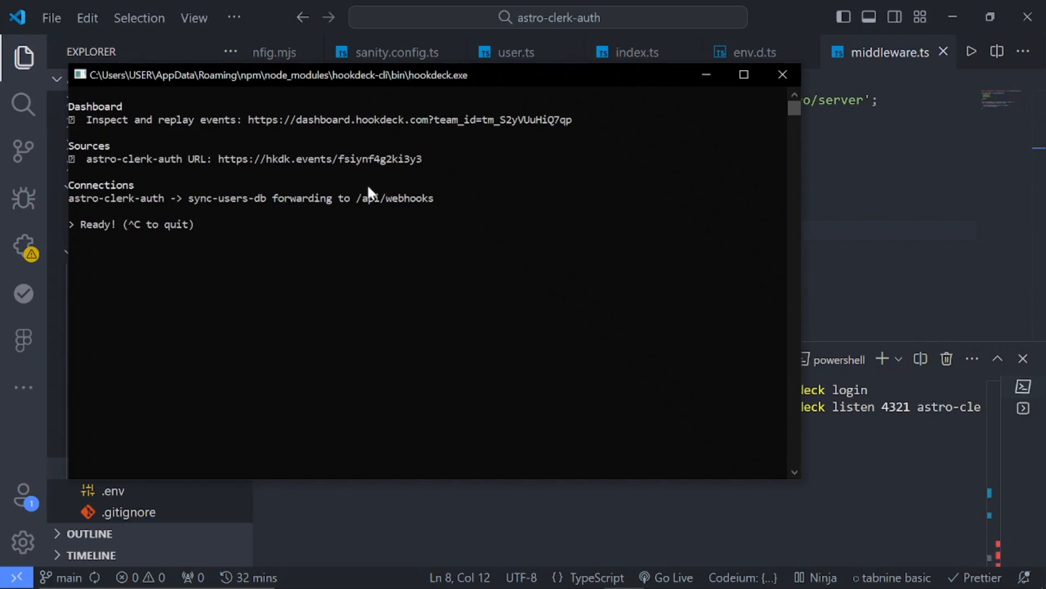
Minimize the Hookdeck CLI window and start the Astro development server with npm run dev in the PowerShell terminal
{"action": "left_click", "coordinate": [708, 74]}
{"action": "key", "text": "ctrl+j"}
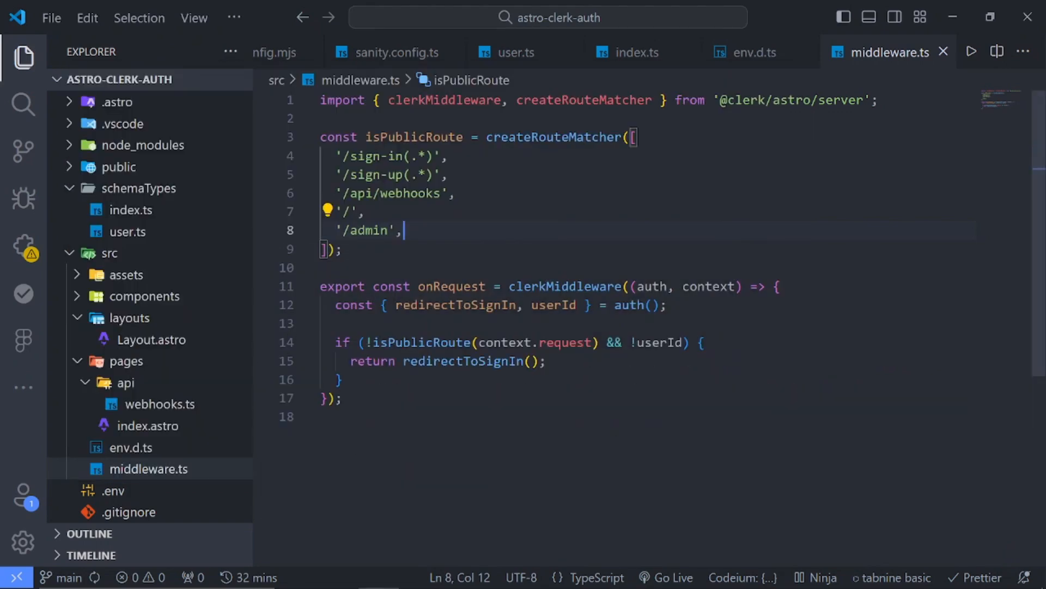
{"action": "key", "text": "alt+Tab"}
{"action": "key", "text": "alt+Tab"}
{"action": "key", "text": "ctrl+j"}
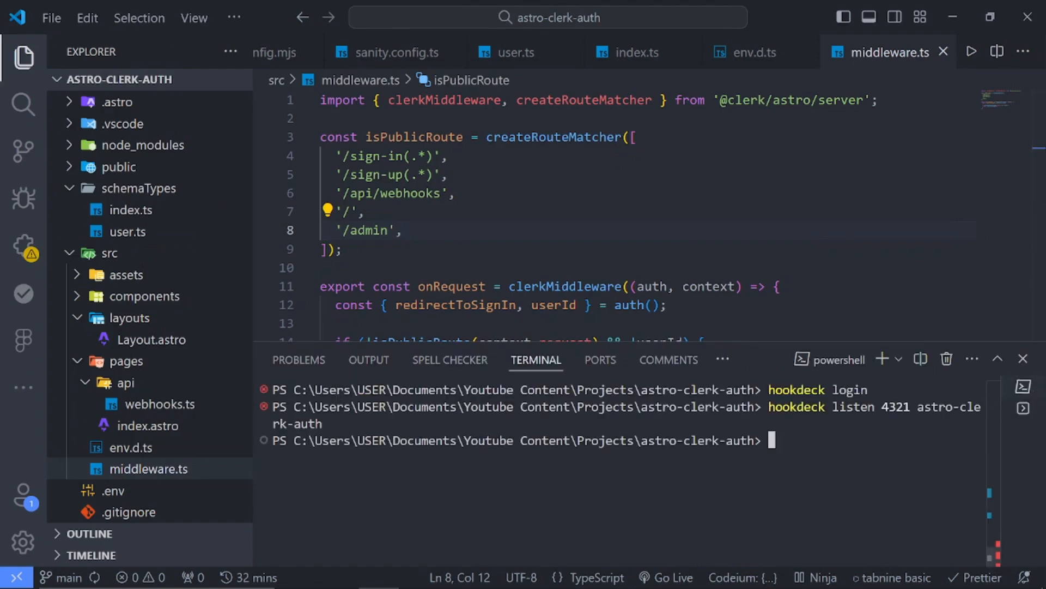
{"action": "left_click", "coordinate": [1023, 408]}
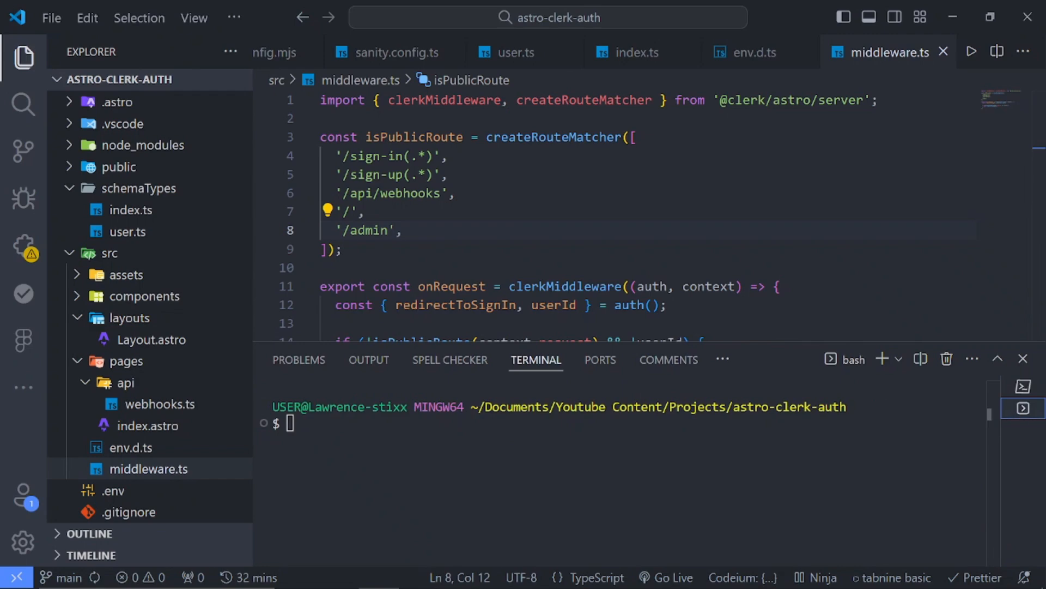
{"action": "left_click", "coordinate": [1023, 386]}
{"action": "type", "text": "npm run dev"}
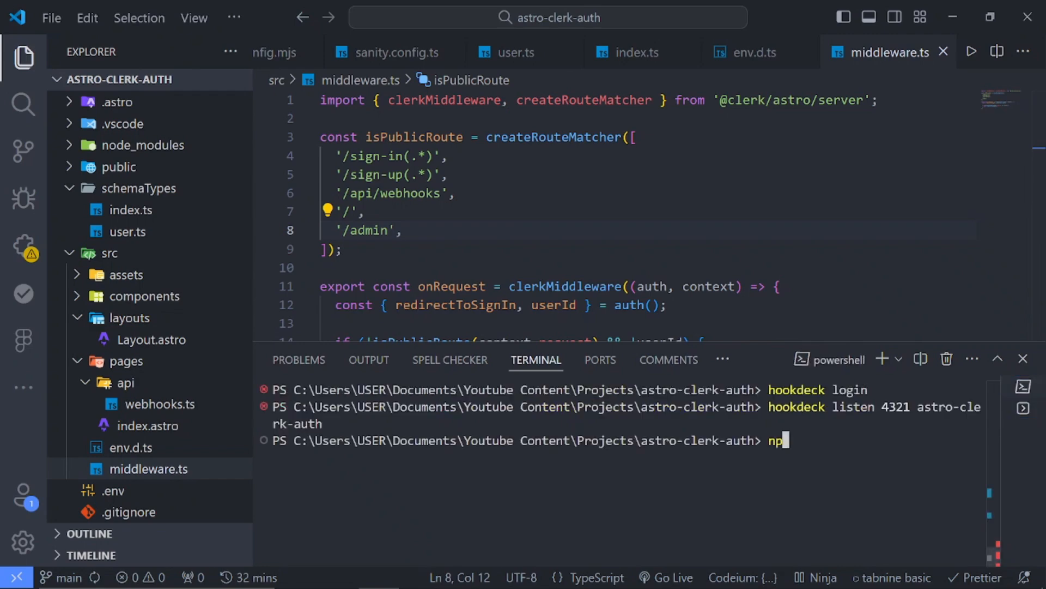
{"action": "key", "text": "Return"}
Switch to Chrome, reload the localhost:4321 page and bring up the astro-clerk-db Sanity studio
{"action": "key", "text": "alt+Tab"}
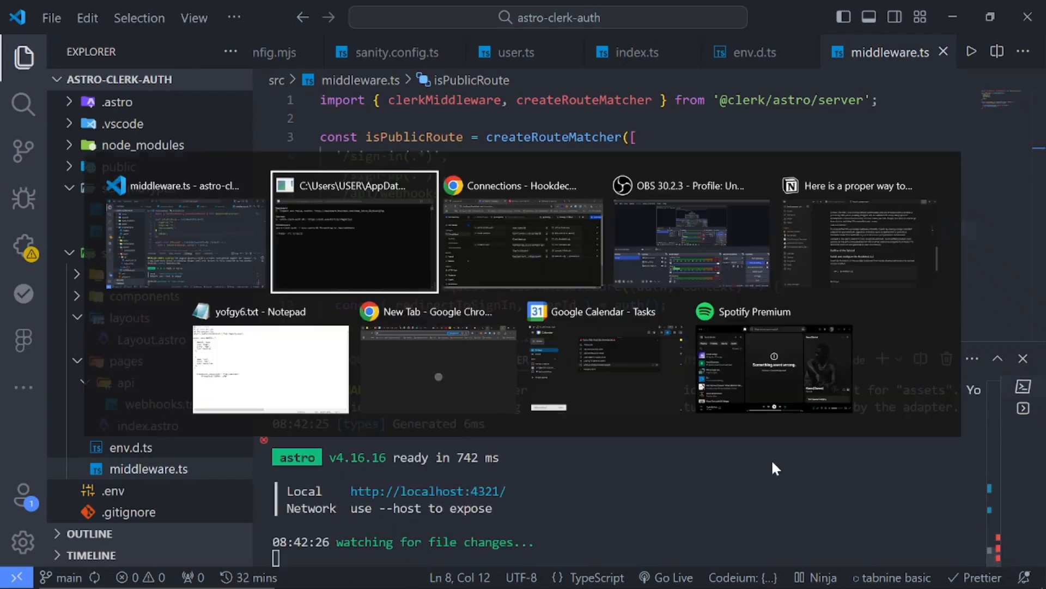
{"action": "key", "text": "alt+Tab"}
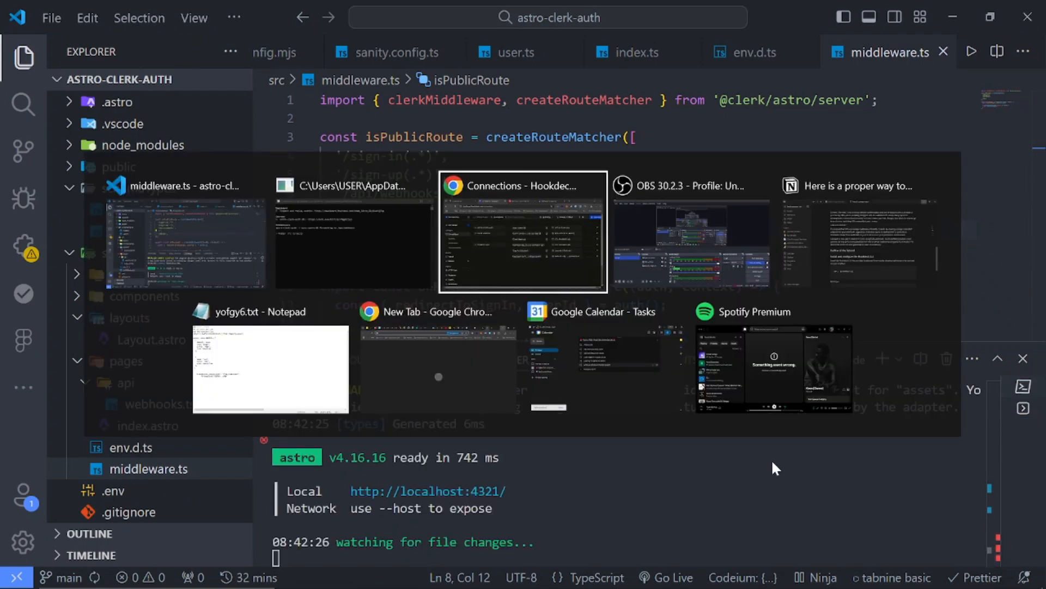
{"action": "left_click", "coordinate": [129, 20]}
{"action": "left_click", "coordinate": [77, 51]}
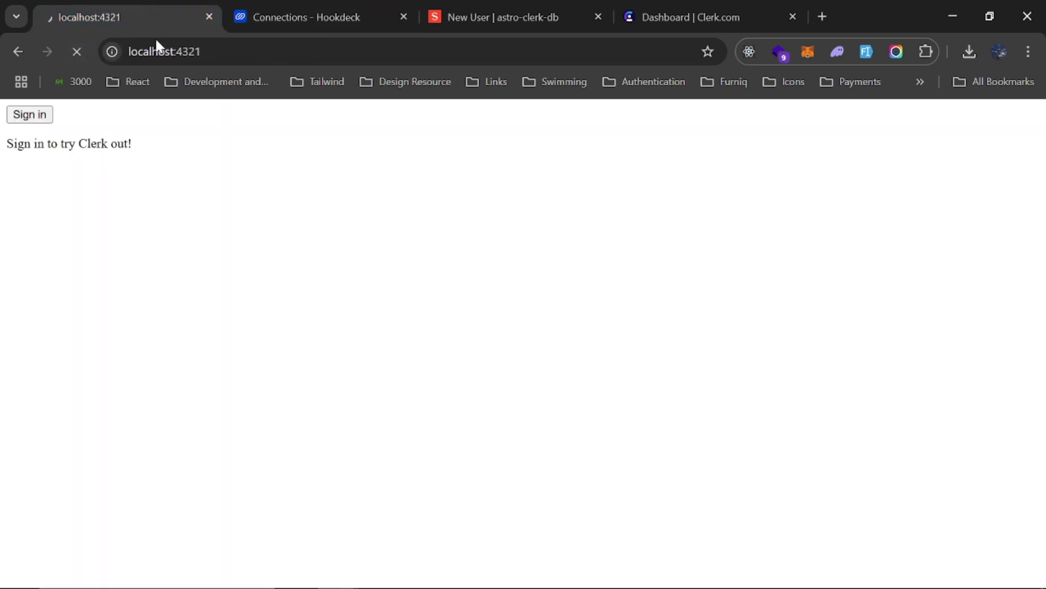
{"action": "left_click", "coordinate": [524, 17]}
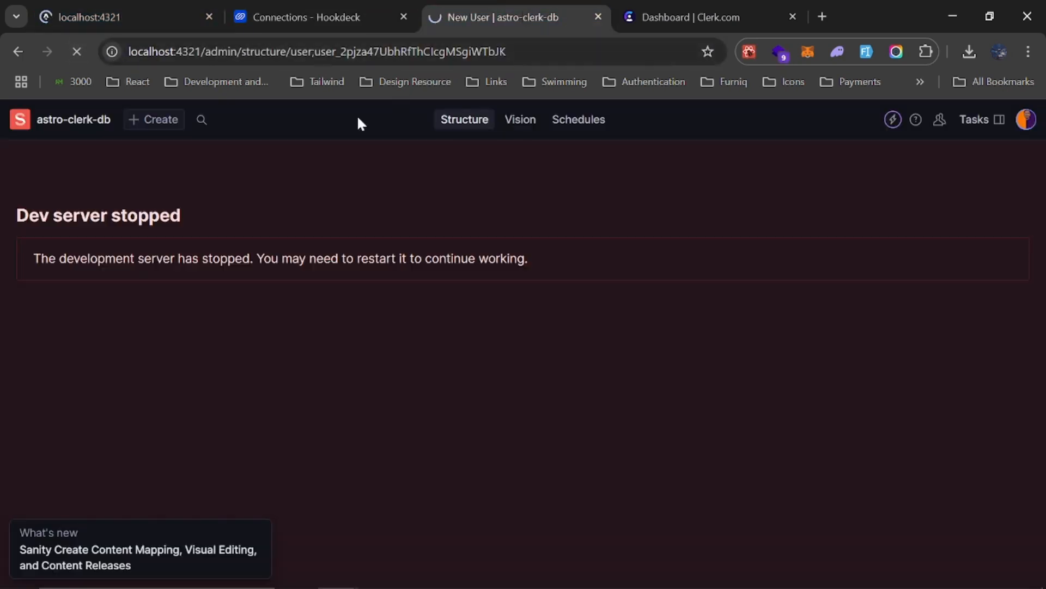
Load localhost:4321/admin in the tab that was showing the stopped Sanity studio
{"action": "left_click", "coordinate": [218, 51]}
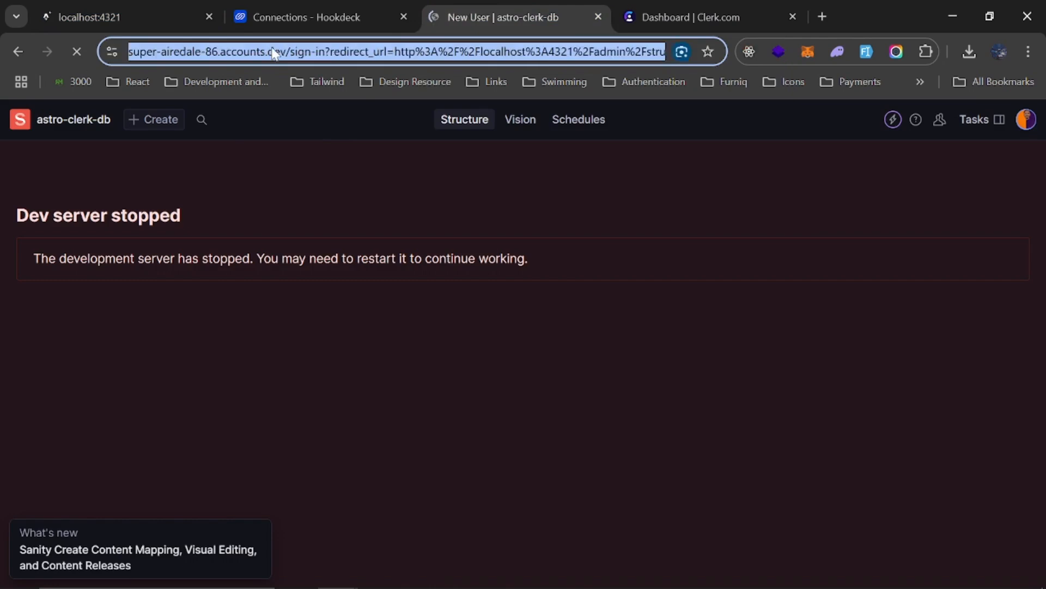
{"action": "type", "text": "localhost:3"}
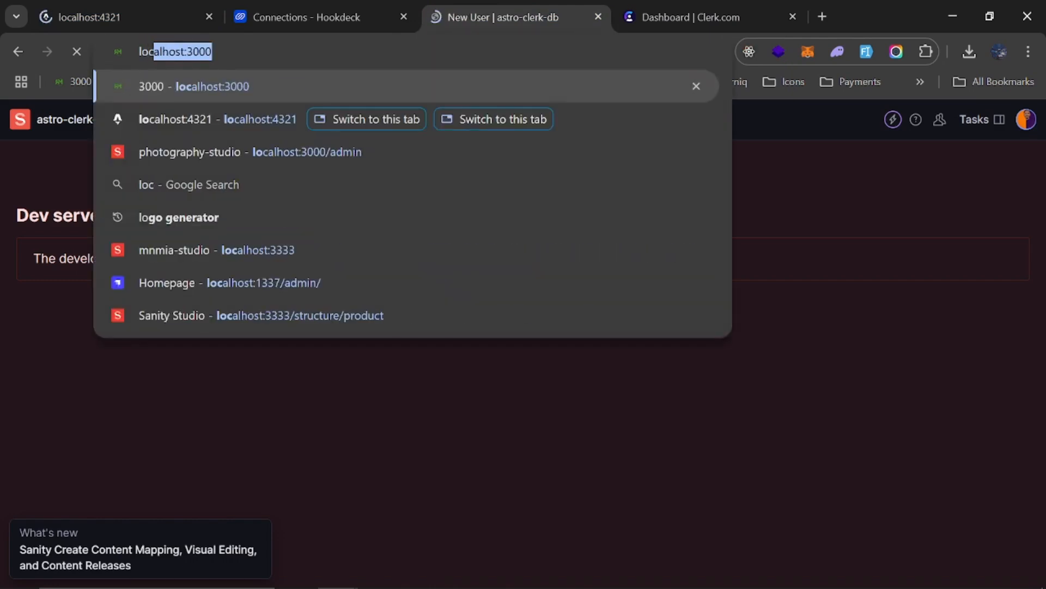
{"action": "key", "text": "BackSpace"}
{"action": "type", "text": "4"}
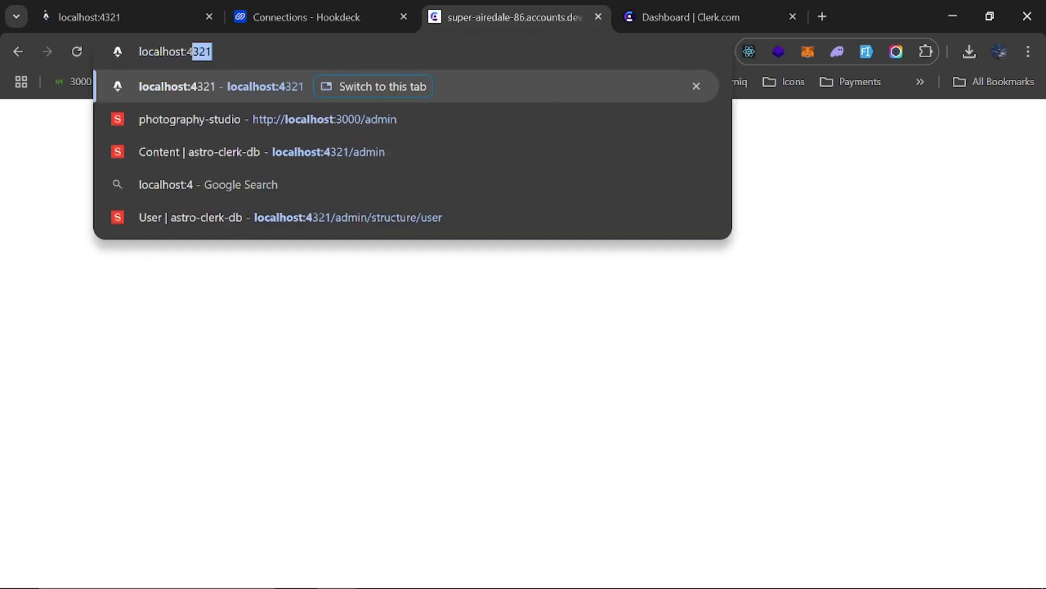
{"action": "type", "text": "321/admin"}
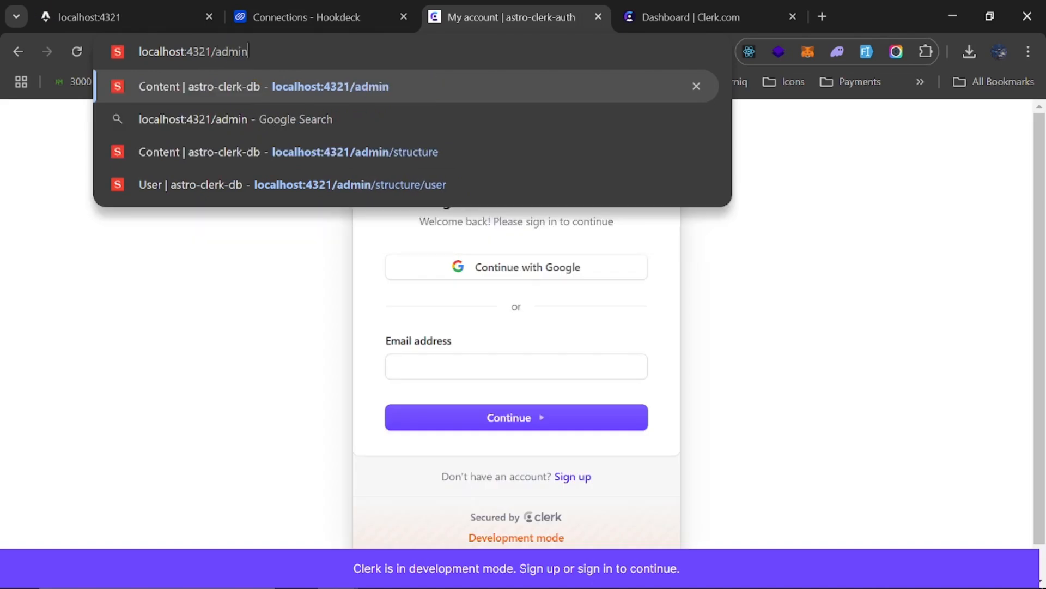
{"action": "key", "text": "Return"}
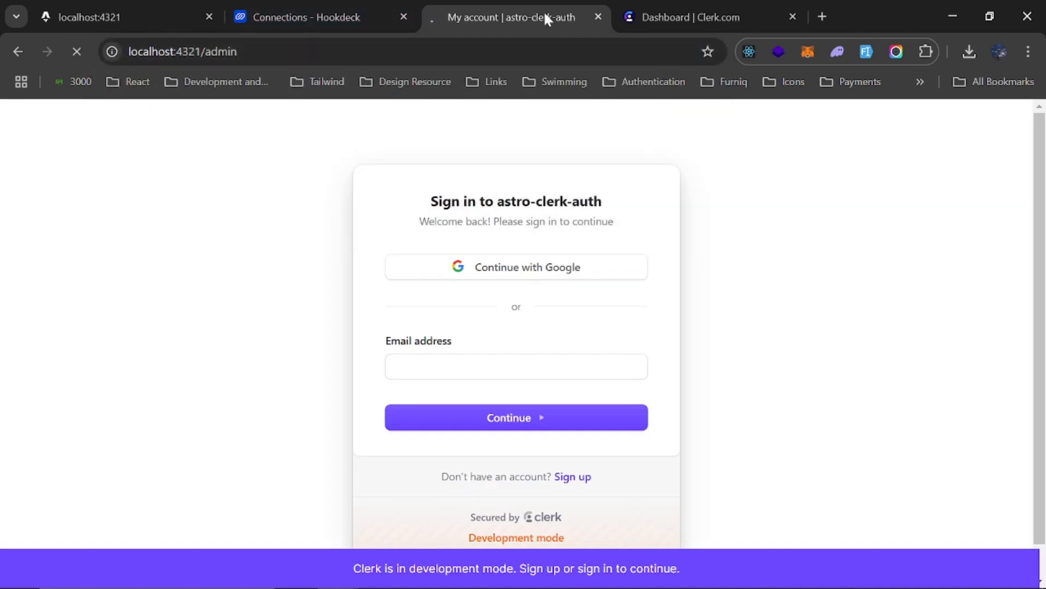
Move the studio tab beside the localhost:4321 tab and open the User document list in the Sanity studio
{"action": "left_click_drag", "start_coordinate": [544, 11], "coordinate": [349, 8]}
{"action": "left_click", "coordinate": [135, 6]}
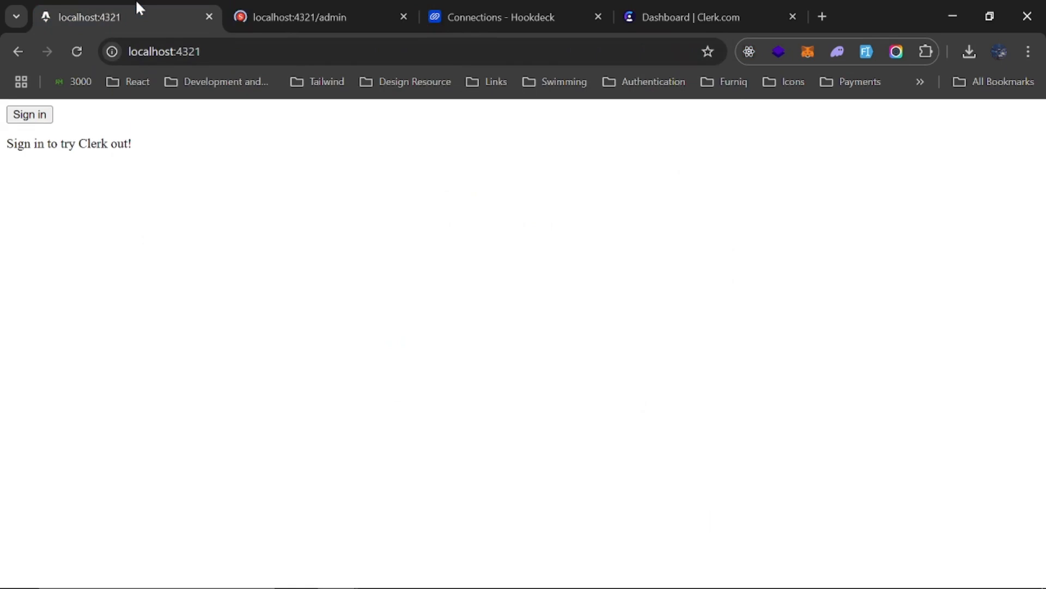
{"action": "left_click", "coordinate": [295, 7]}
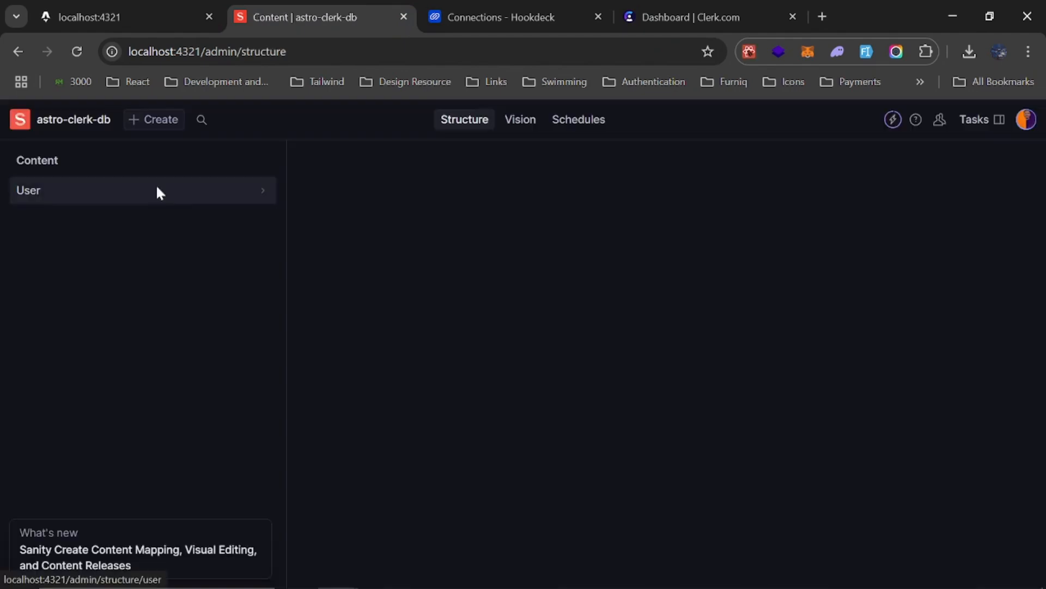
{"action": "left_click", "coordinate": [157, 191]}
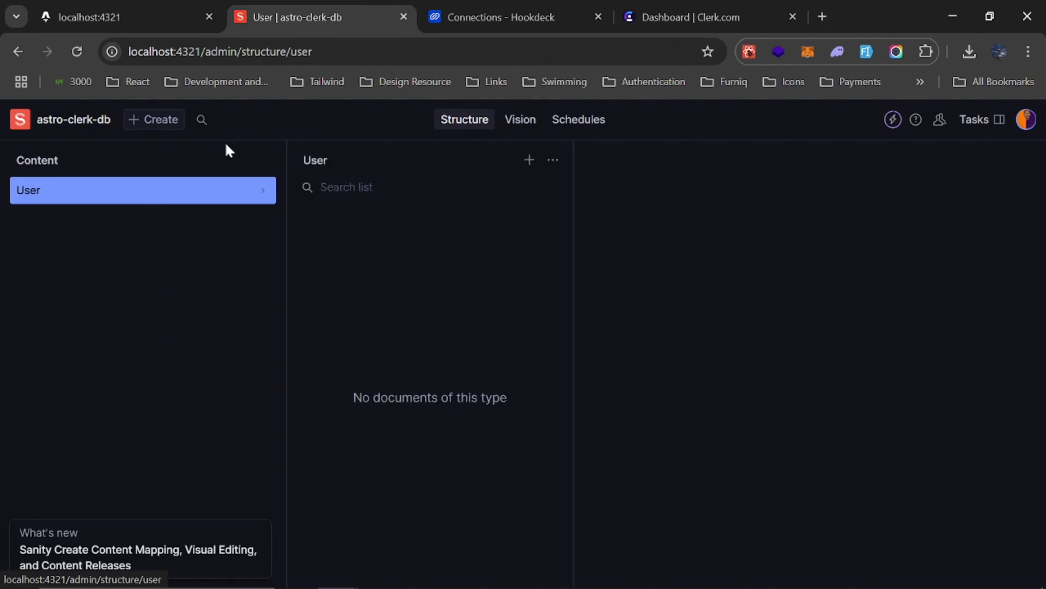
Sign in to the app at localhost:4321 through Clerk with the fourth listed Google account
{"action": "left_click", "coordinate": [110, 16]}
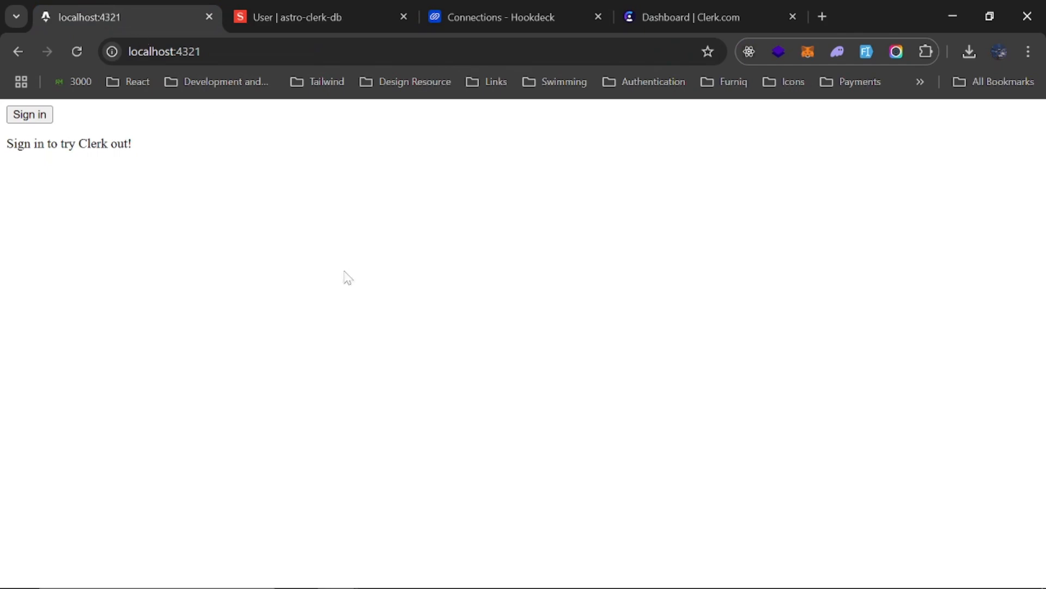
{"action": "left_click", "coordinate": [29, 115]}
{"action": "left_click", "coordinate": [532, 255]}
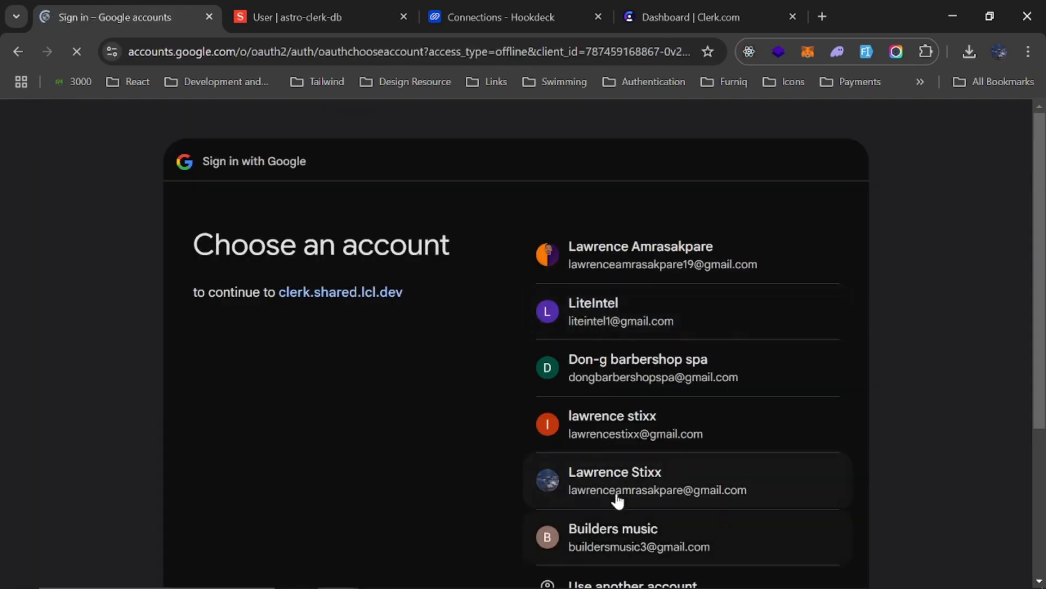
{"action": "left_click", "coordinate": [639, 430]}
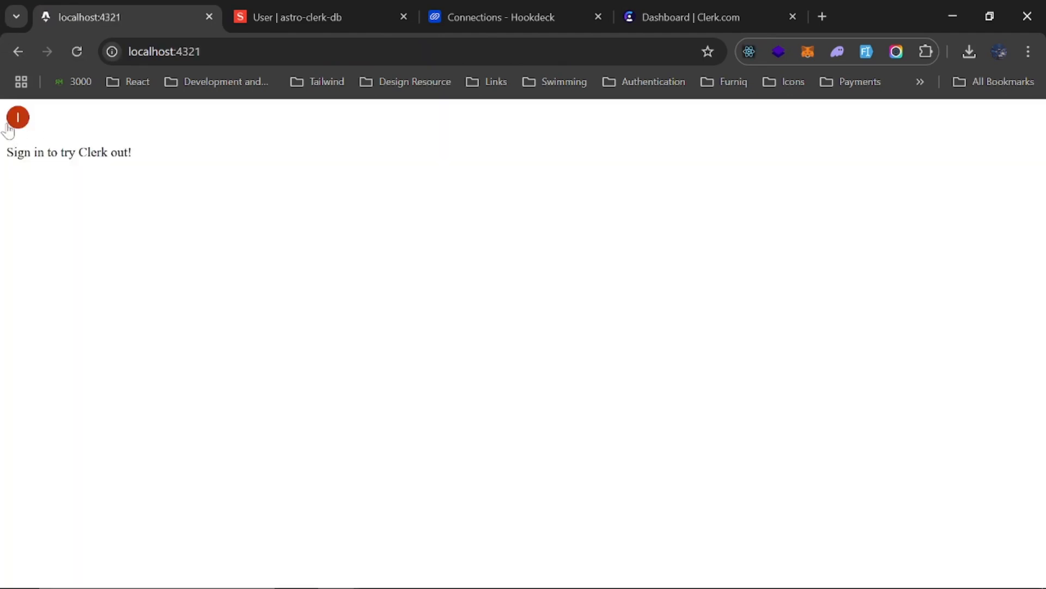
Check the Hookdeck CLI log for the forwarded webhook request, minimize it and view the User list in the Sanity studio
{"action": "mouse_move", "coordinate": [658, 568]}
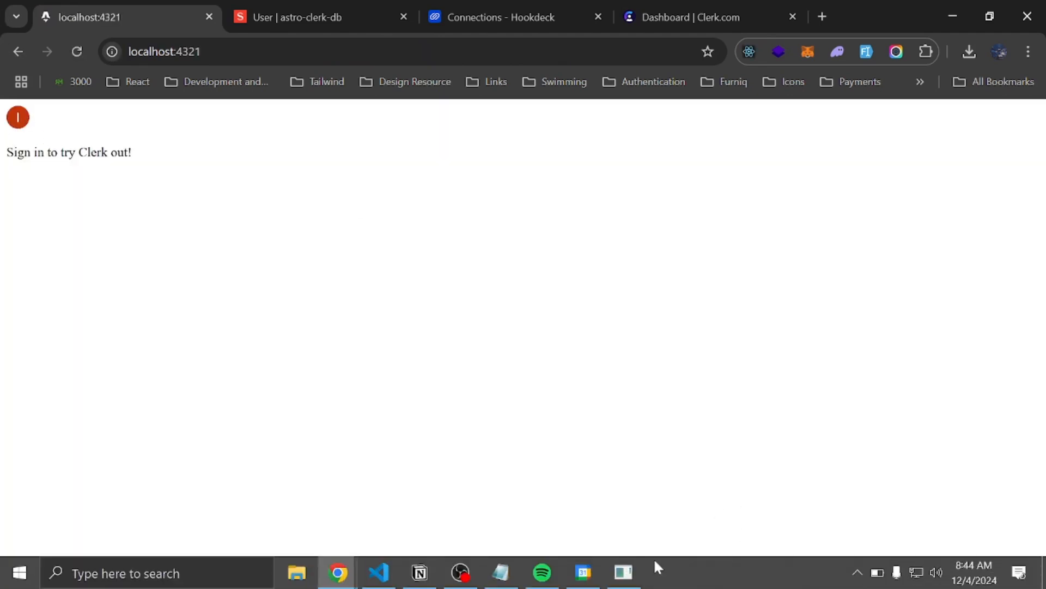
{"action": "left_click", "coordinate": [623, 572]}
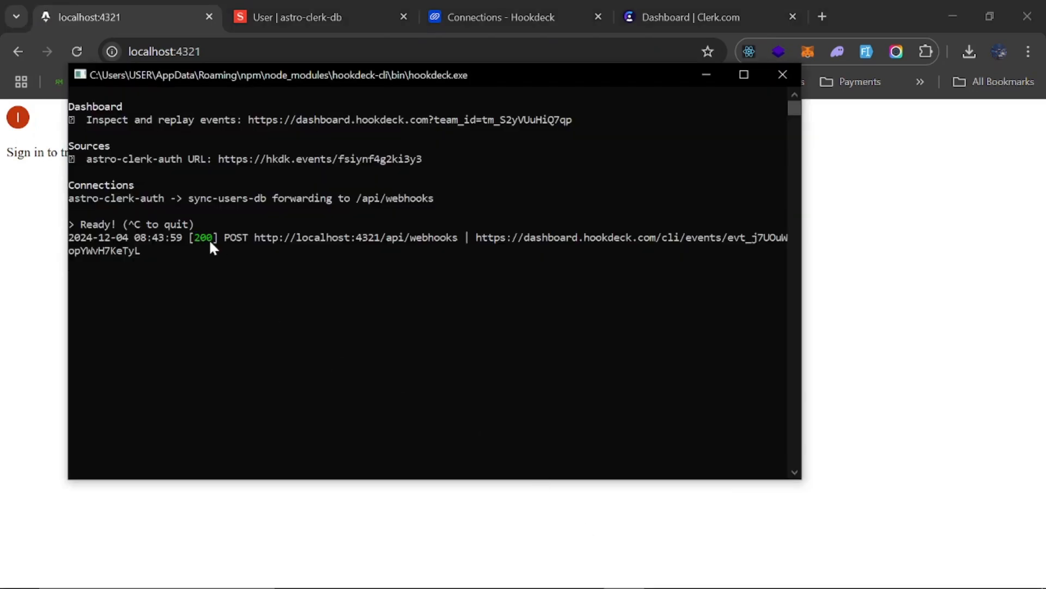
{"action": "left_click", "coordinate": [705, 74]}
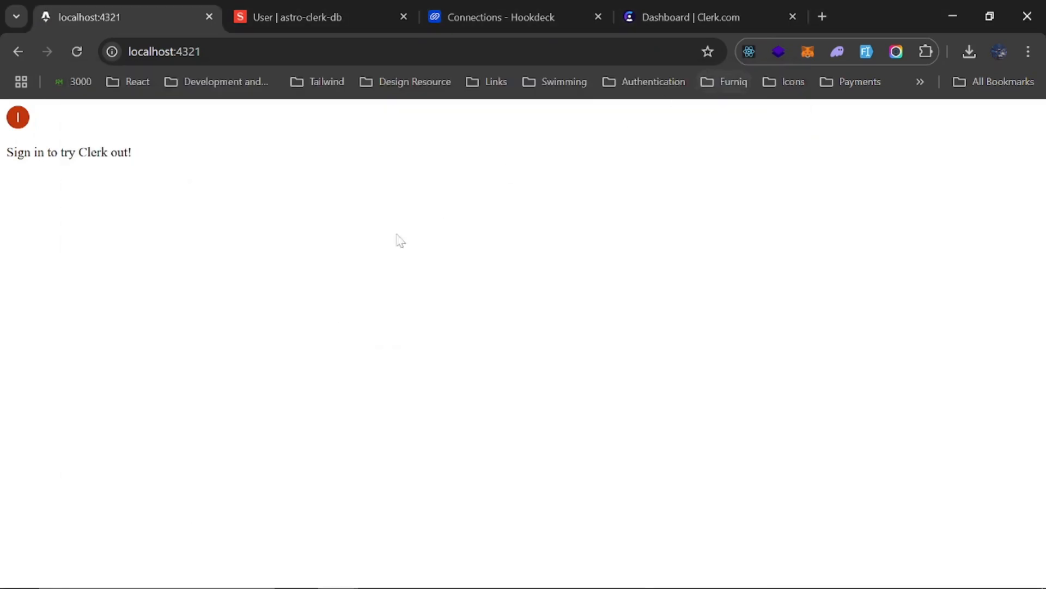
{"action": "left_click", "coordinate": [310, 7]}
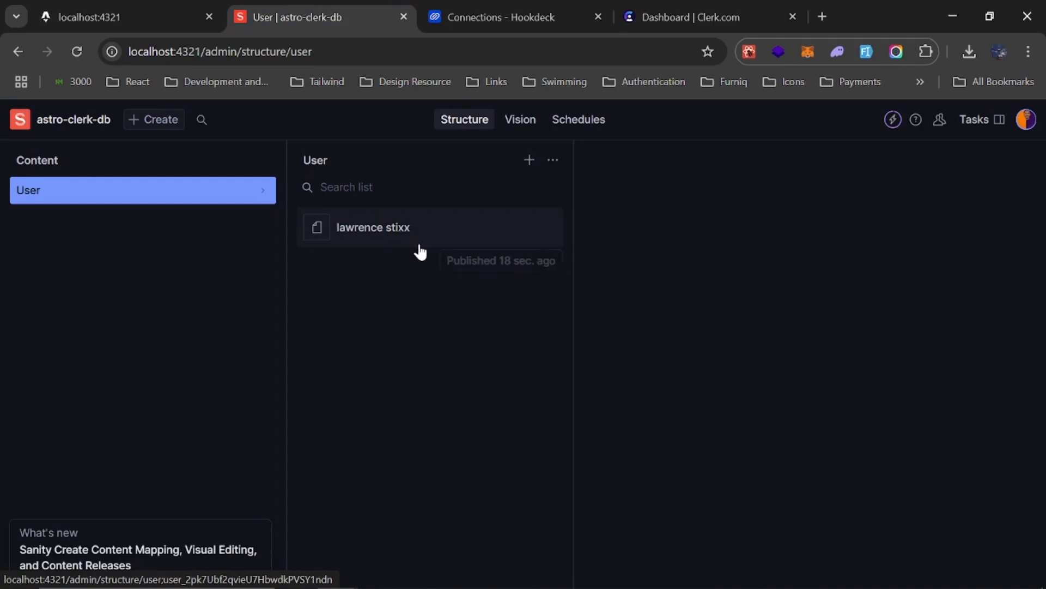
Switch to VS Code, hide the terminal and open the webhooks.ts file
{"action": "key", "text": "alt+Tab"}
{"action": "key", "text": "alt+Tab"}
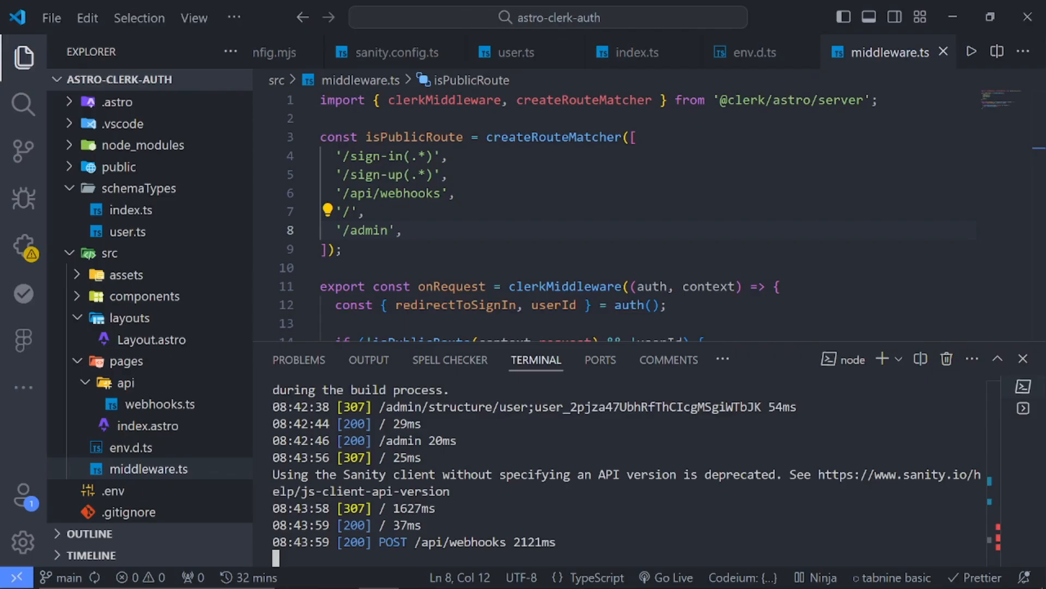
{"action": "key", "text": "ctrl+j"}
{"action": "key", "text": "ctrl+p"}
{"action": "type", "text": "wb"}
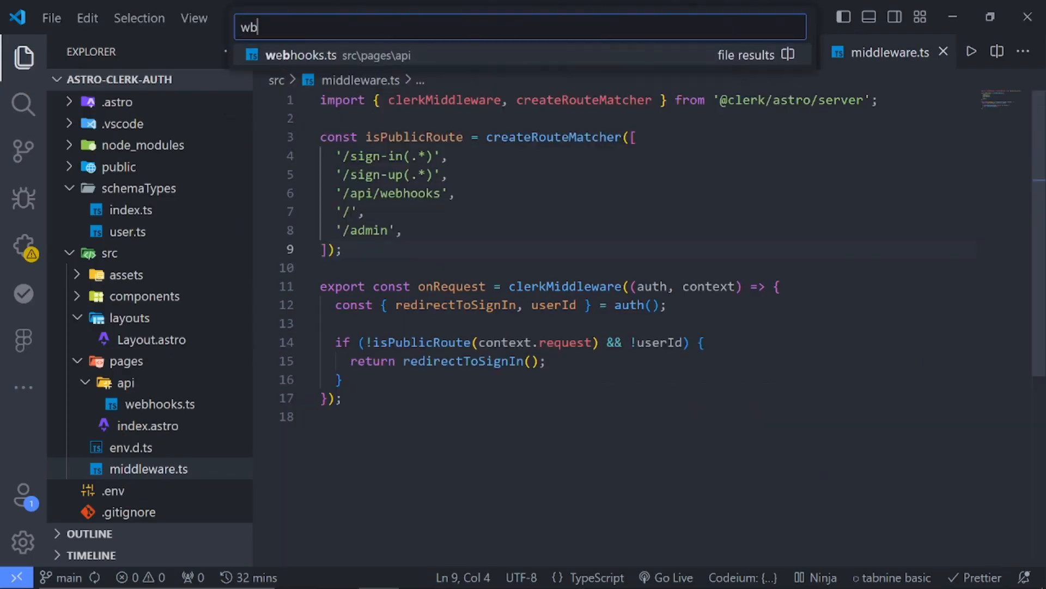
{"action": "key", "text": "Return"}
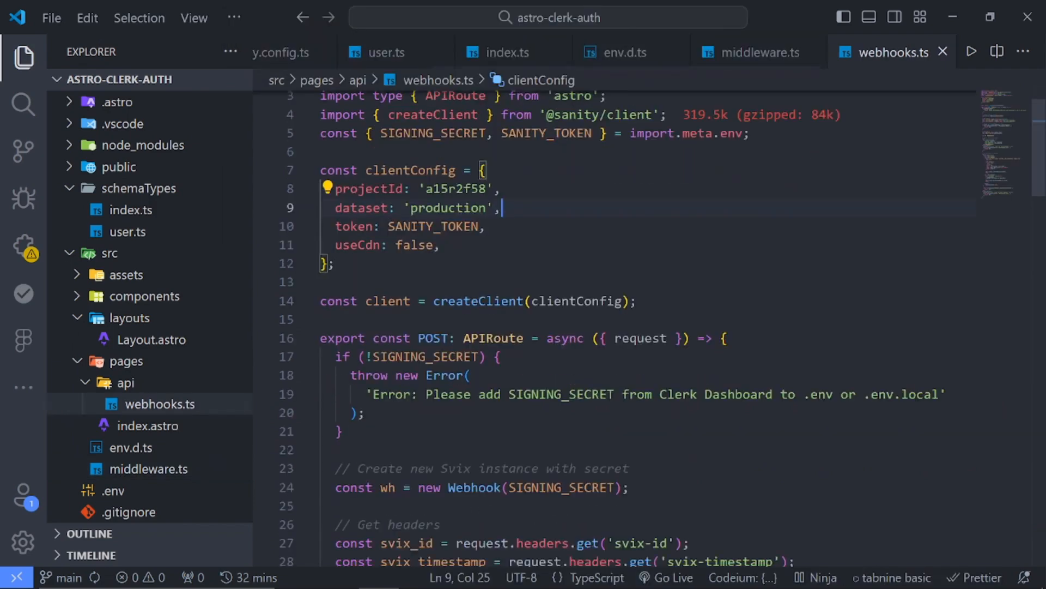
Examine the user.created and user.updated cases in webhooks.ts, including the evt.data fields, the userDoc object and the createOrReplace call
{"action": "scroll", "coordinate": [616, 327], "scroll_direction": "down", "scroll_amount": 20}
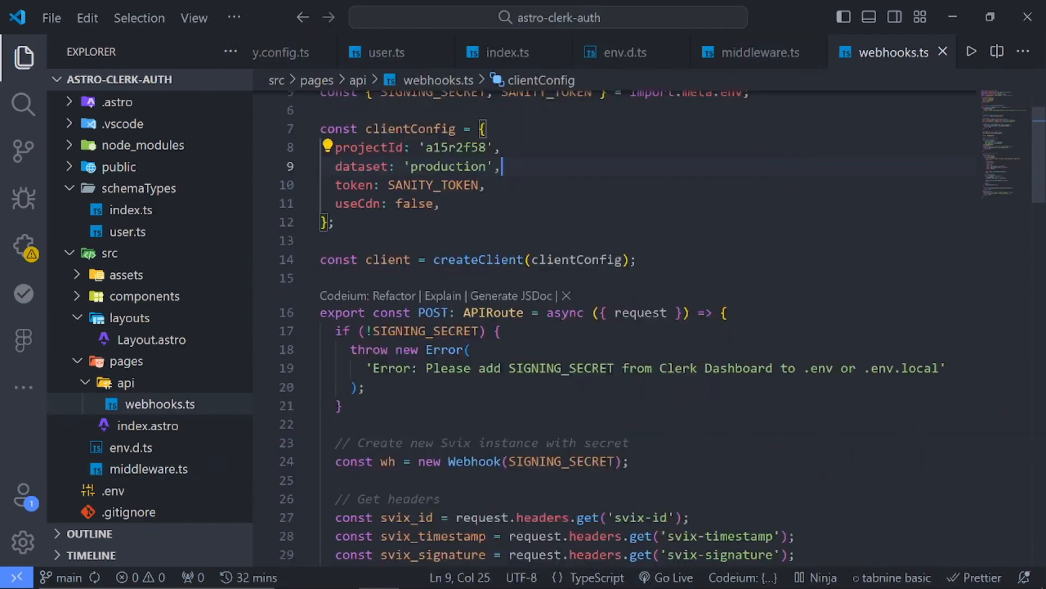
{"action": "scroll", "coordinate": [616, 327], "scroll_direction": "up", "scroll_amount": 5}
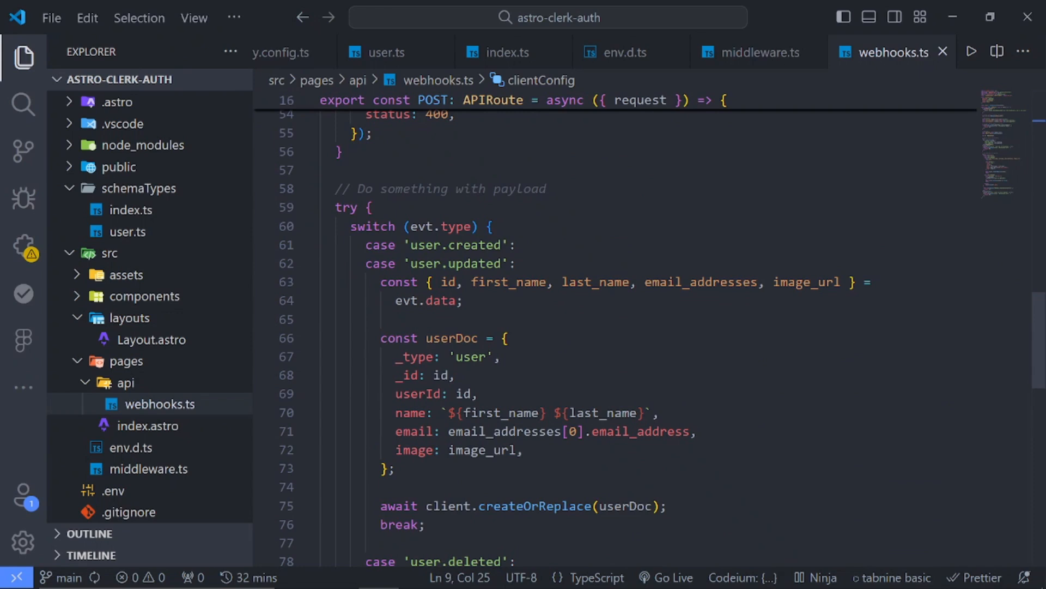
{"action": "scroll", "coordinate": [616, 327], "scroll_direction": "down", "scroll_amount": 1}
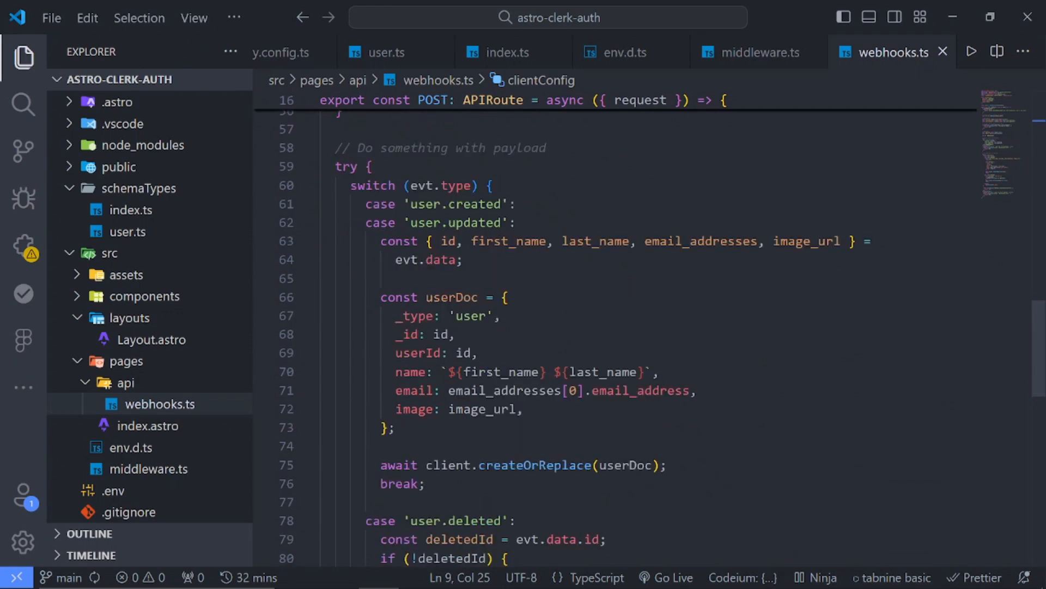
{"action": "scroll", "coordinate": [616, 327], "scroll_direction": "down", "scroll_amount": 1}
{"action": "left_click_drag", "start_coordinate": [398, 386], "coordinate": [358, 255]}
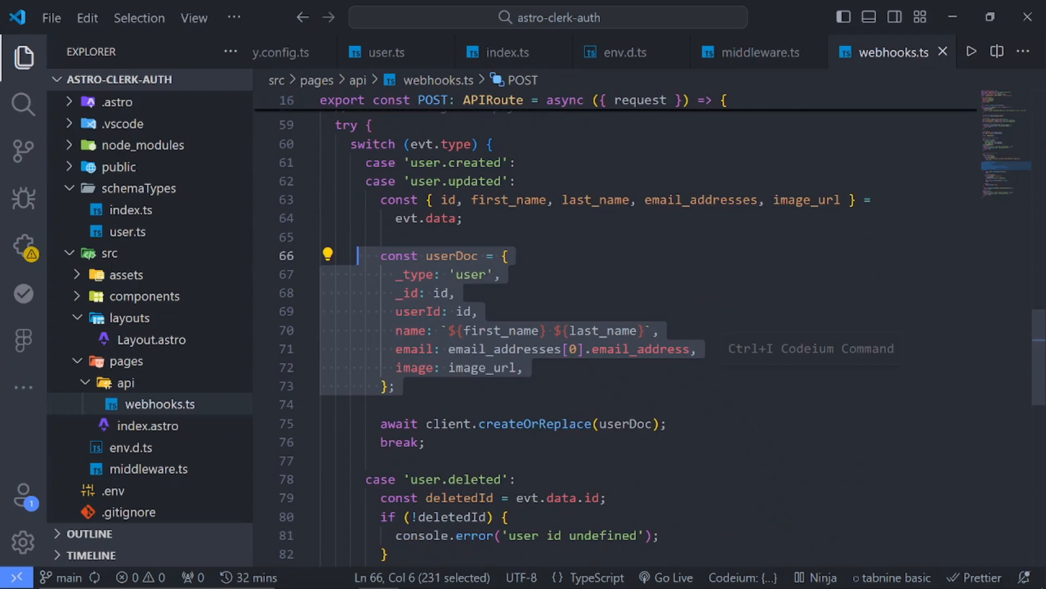
{"action": "left_click_drag", "start_coordinate": [376, 200], "coordinate": [463, 219]}
{"action": "mouse_move", "coordinate": [381, 255]}
{"action": "left_mouse_down"}
{"action": "mouse_move", "coordinate": [449, 275]}
{"action": "mouse_move", "coordinate": [398, 387]}
{"action": "mouse_move", "coordinate": [374, 256]}
{"action": "left_mouse_up"}
{"action": "left_click", "coordinate": [398, 386]}
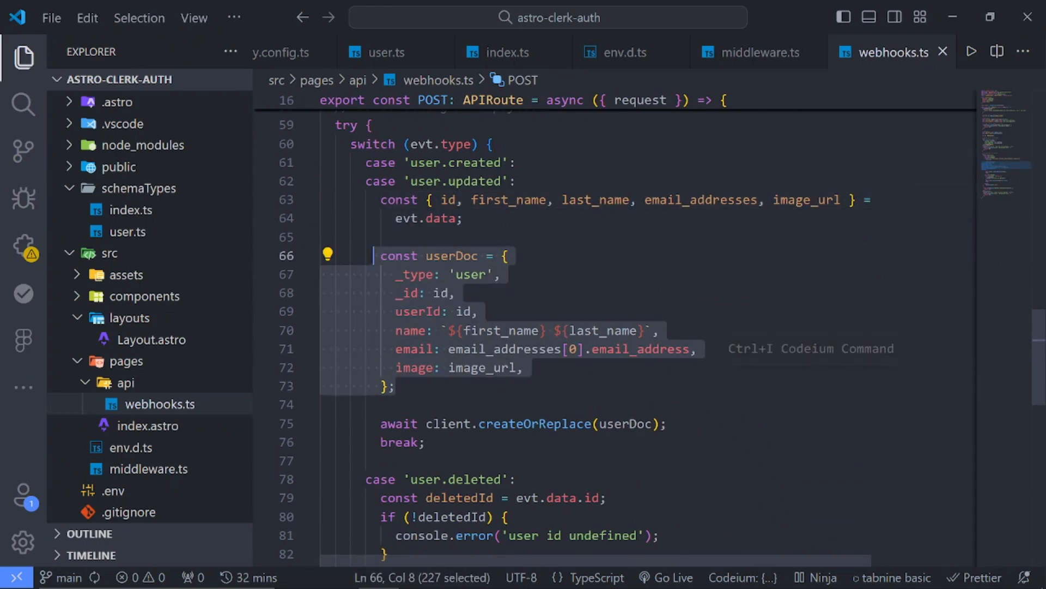
{"action": "left_click_drag", "start_coordinate": [666, 423], "coordinate": [408, 424]}
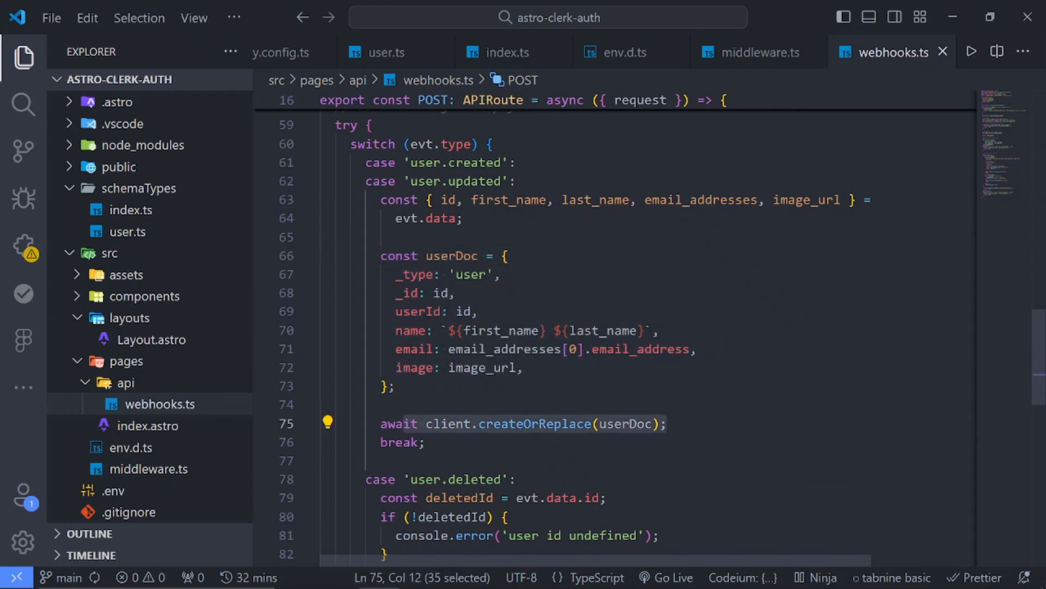
{"action": "left_click", "coordinate": [441, 442]}
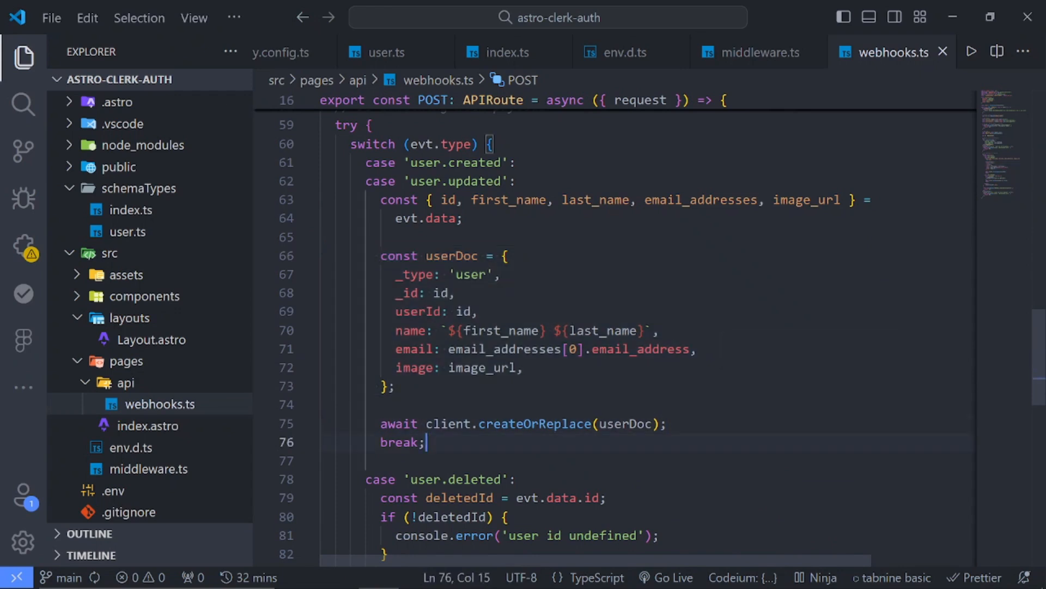
{"action": "left_click_drag", "start_coordinate": [427, 442], "coordinate": [330, 237]}
{"action": "left_click", "coordinate": [505, 274]}
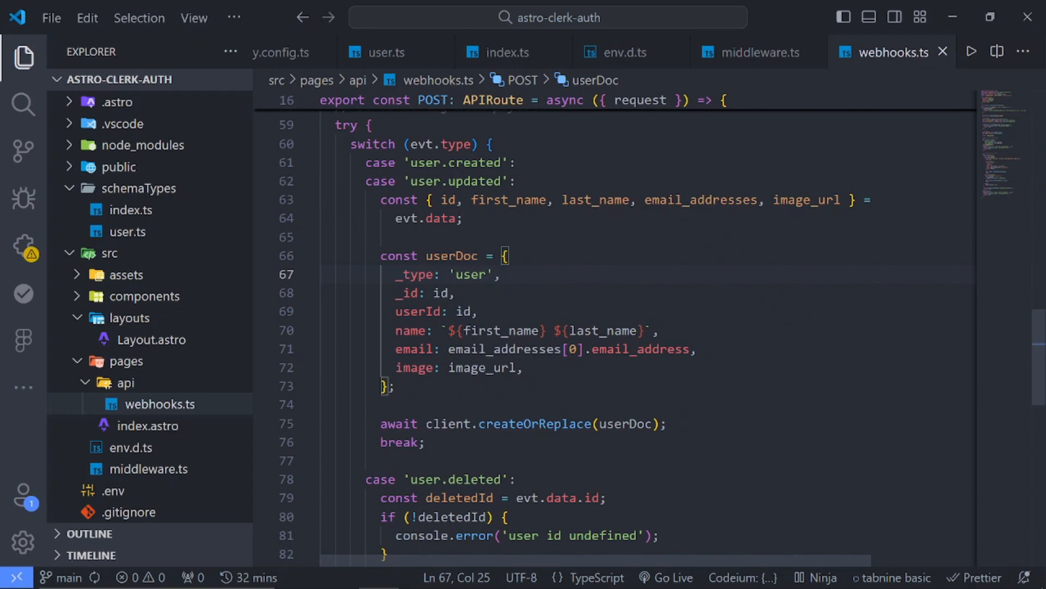
Review the Sanity client setup, POST handler, payload verification and userDoc block in webhooks.ts, and switch back to Chrome
{"action": "scroll", "coordinate": [616, 327], "scroll_direction": "up", "scroll_amount": 5}
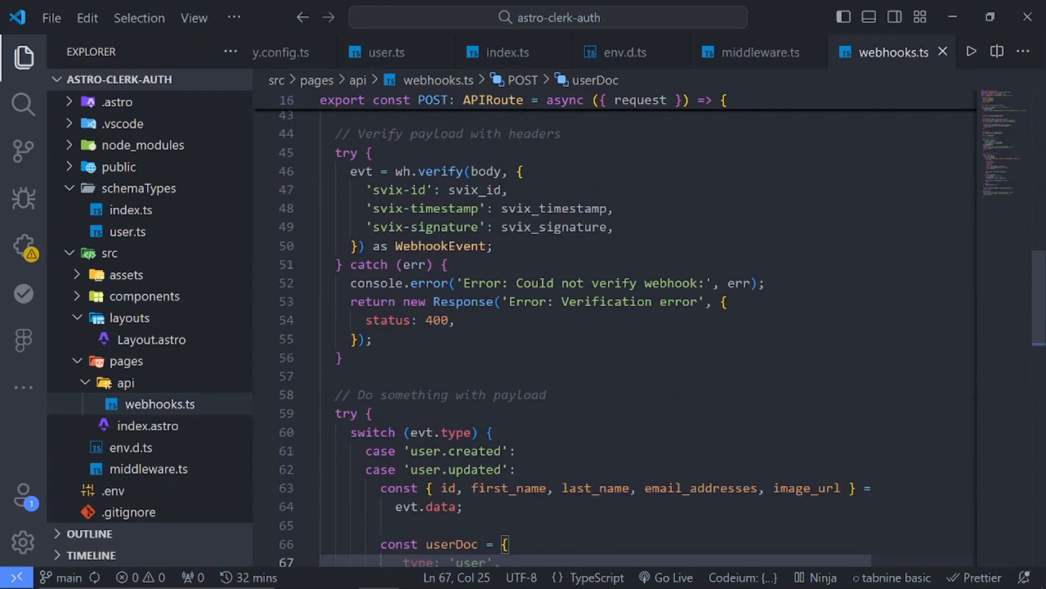
{"action": "left_click", "coordinate": [616, 358]}
{"action": "scroll", "coordinate": [615, 358], "scroll_direction": "up", "scroll_amount": 12}
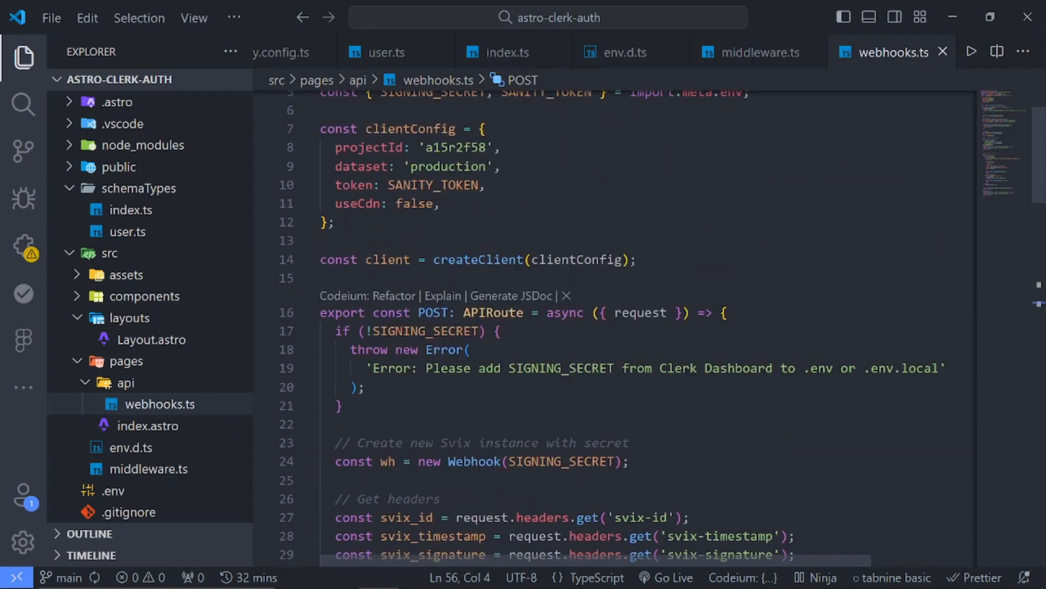
{"action": "left_click", "coordinate": [320, 260]}
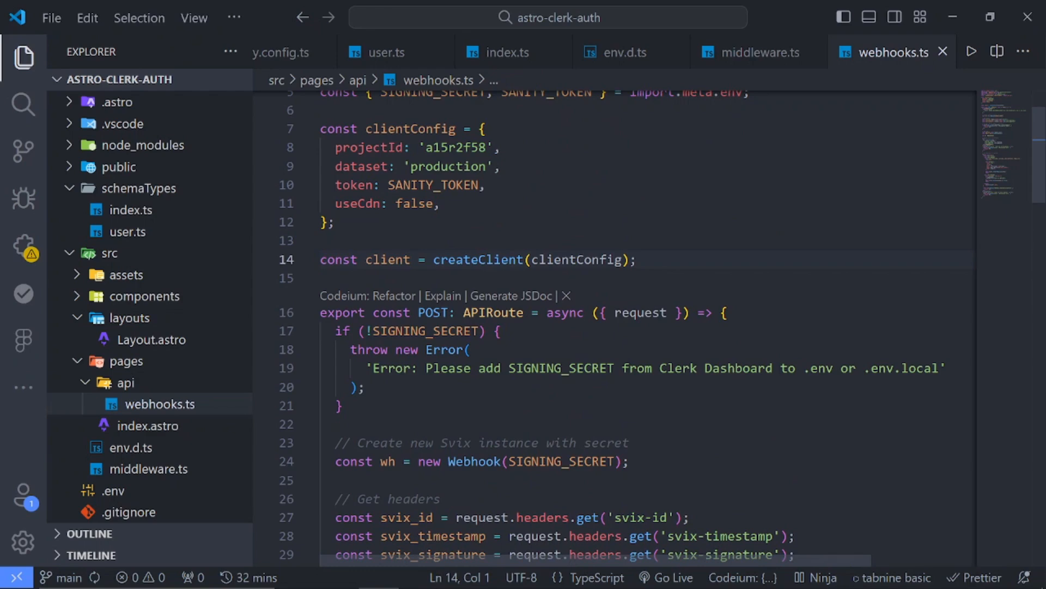
{"action": "left_click", "coordinate": [321, 313]}
{"action": "scroll", "coordinate": [616, 327], "scroll_direction": "down", "scroll_amount": 12}
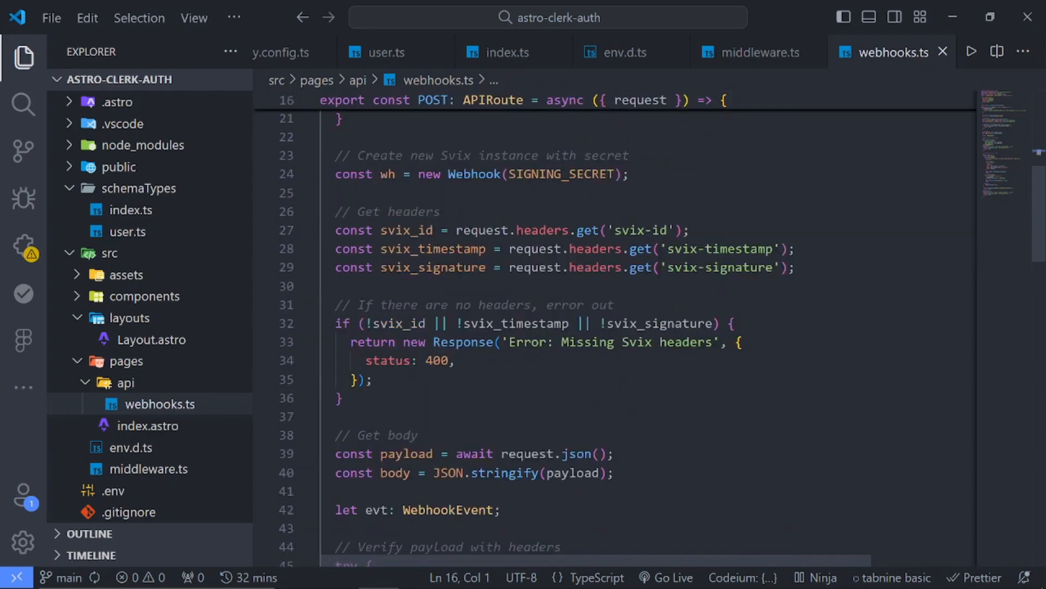
{"action": "key", "text": "alt+Left"}
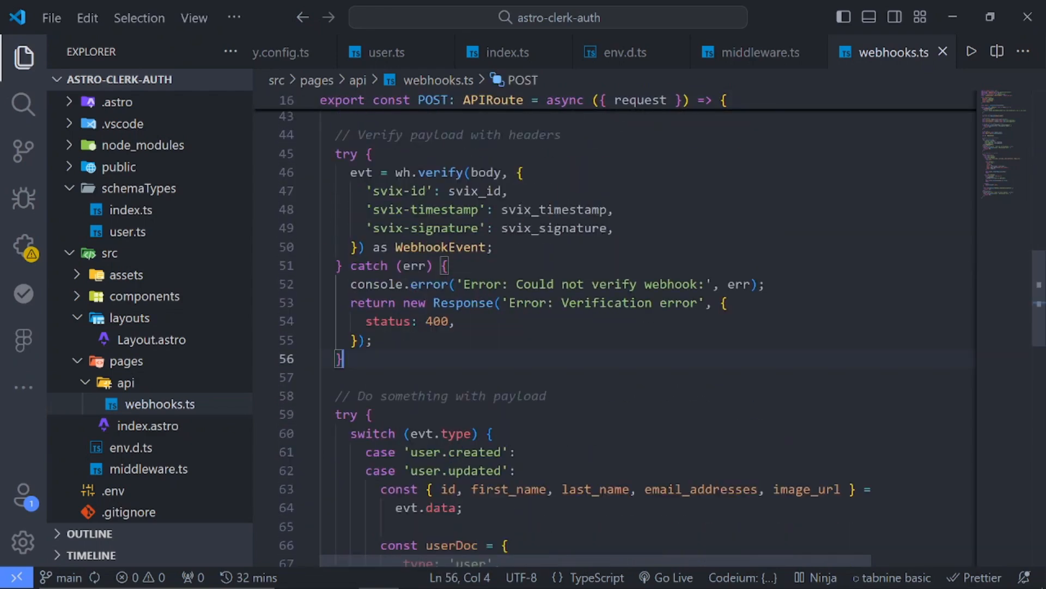
{"action": "left_click", "coordinate": [321, 362]}
{"action": "scroll", "coordinate": [615, 327], "scroll_direction": "down", "scroll_amount": 2}
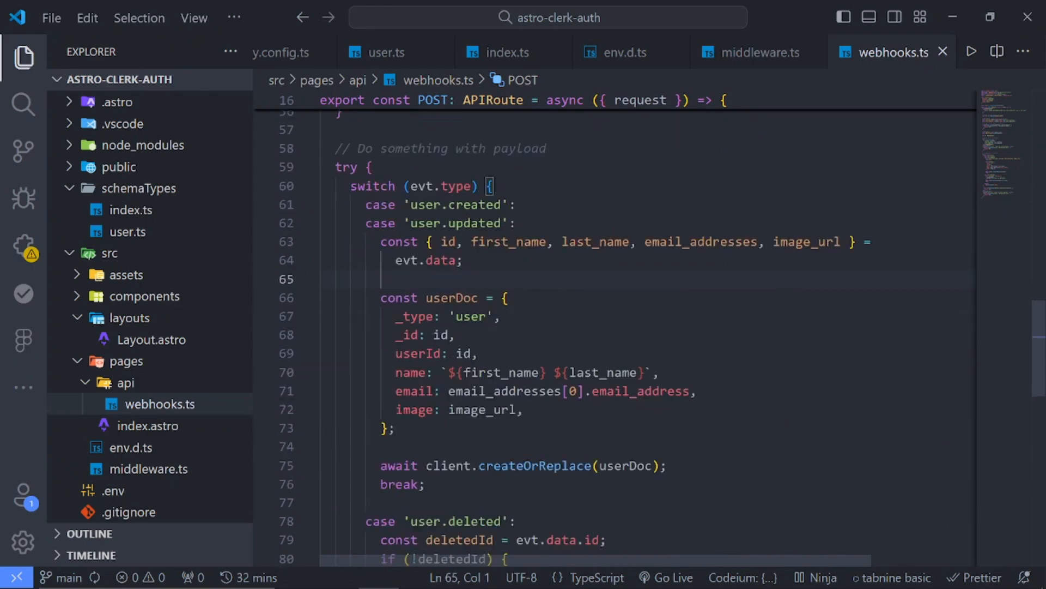
{"action": "left_click_drag", "start_coordinate": [374, 256], "coordinate": [396, 388]}
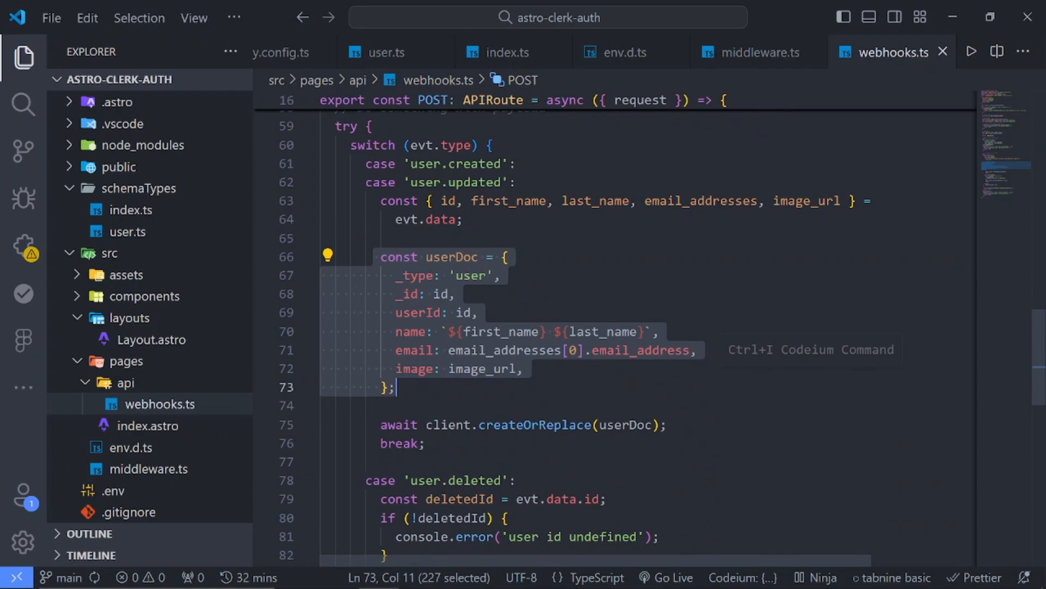
{"action": "left_click", "coordinate": [510, 257]}
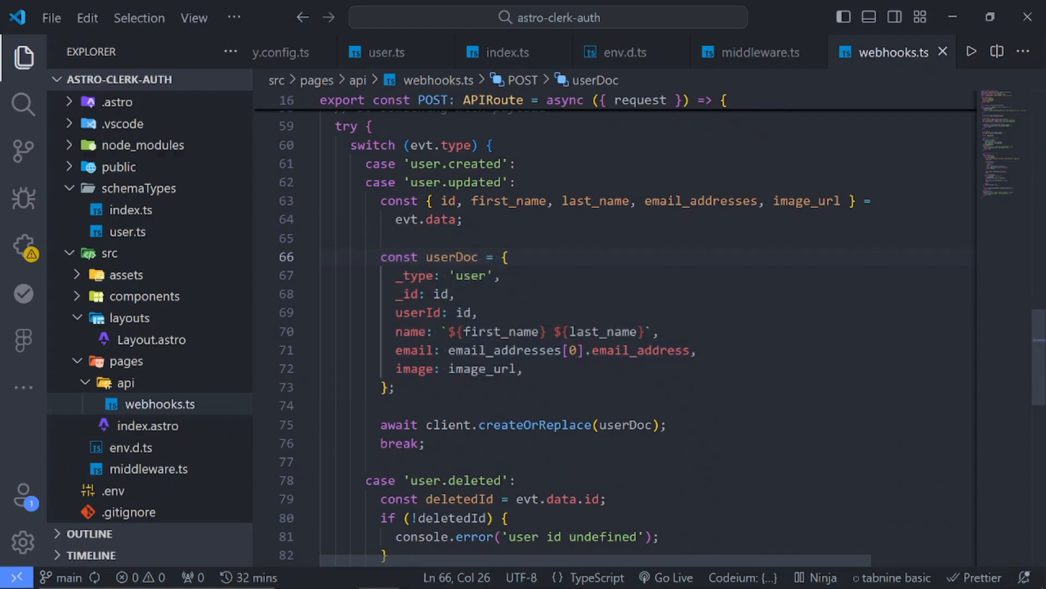
{"action": "key", "text": "alt+Tab"}
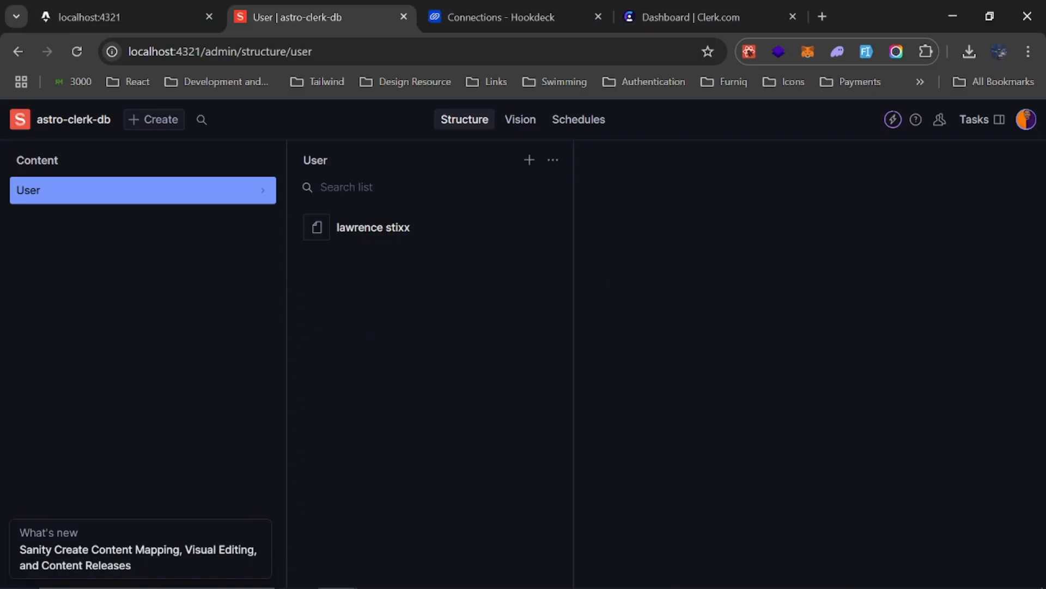
Return to Hookdeck, review the connections list, and switch the inspection view to CLI View to list its requests
{"action": "left_click", "coordinate": [503, 10]}
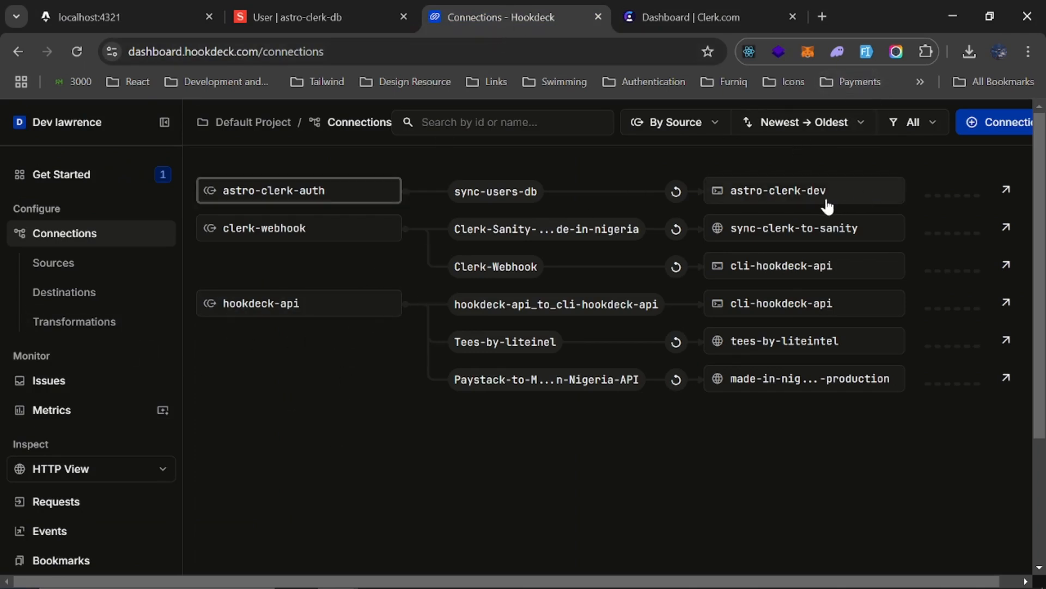
{"action": "scroll", "coordinate": [827, 206], "scroll_direction": "right", "scroll_amount": 1}
{"action": "scroll", "coordinate": [817, 204], "scroll_direction": "left", "scroll_amount": 1}
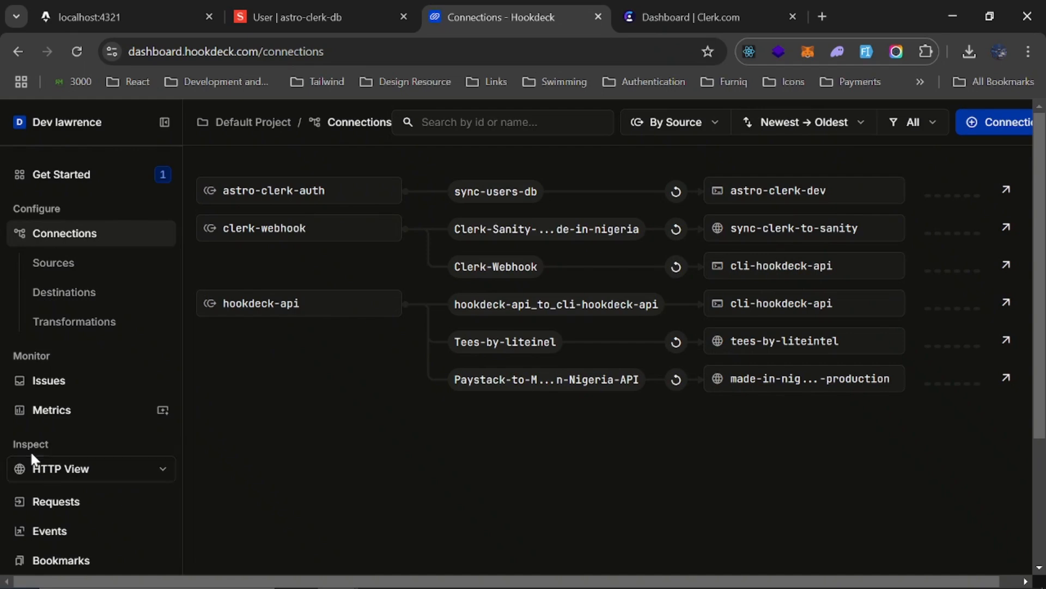
{"action": "left_click", "coordinate": [60, 467]}
{"action": "left_click", "coordinate": [67, 555]}
{"action": "scroll", "coordinate": [103, 460], "scroll_direction": "down", "scroll_amount": 3}
{"action": "left_click", "coordinate": [90, 391]}
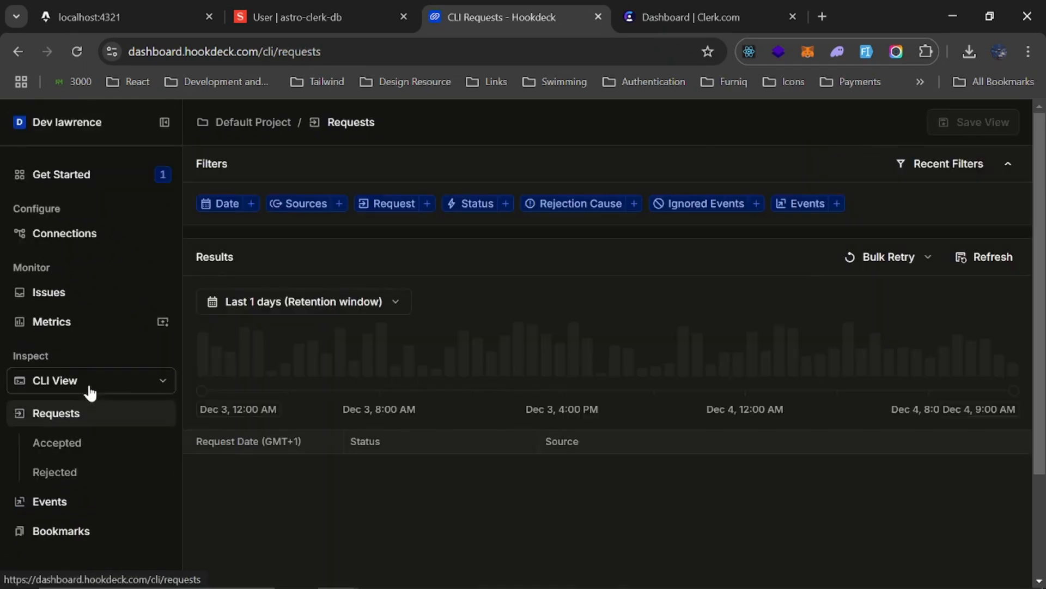
{"action": "scroll", "coordinate": [590, 372], "scroll_direction": "down", "scroll_amount": 2}
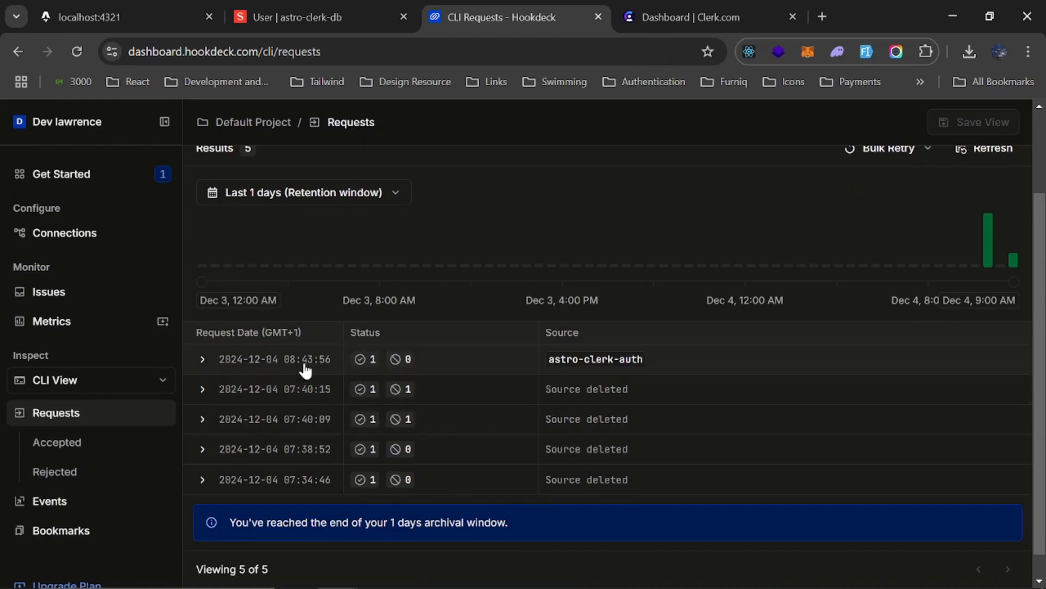
Open the newest request from the astro-clerk-auth source, examine its status, headers and JSON body, and close its details
{"action": "mouse_move", "coordinate": [896, 583]}
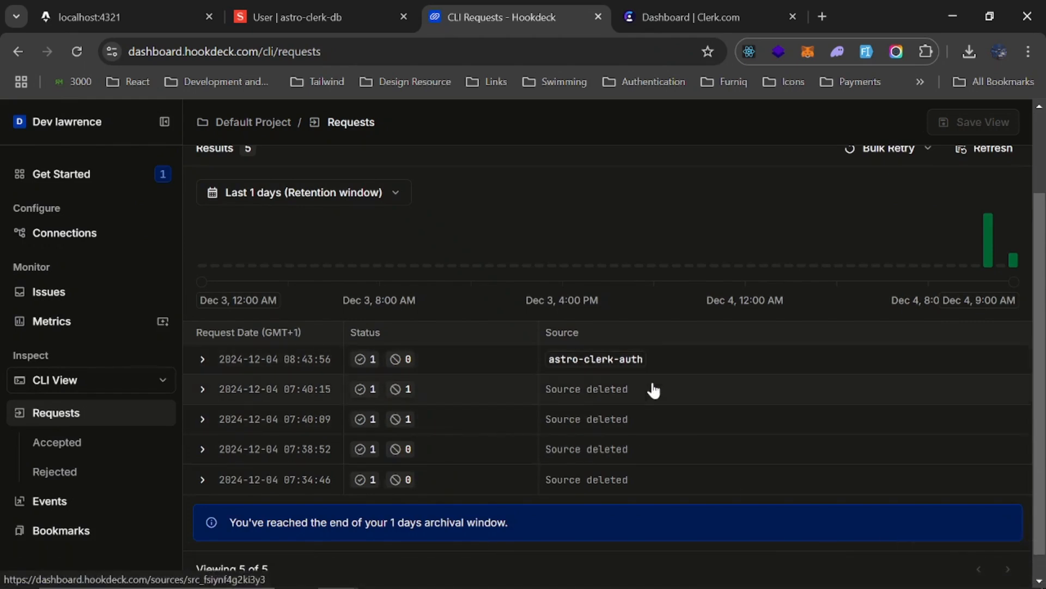
{"action": "left_click", "coordinate": [619, 362]}
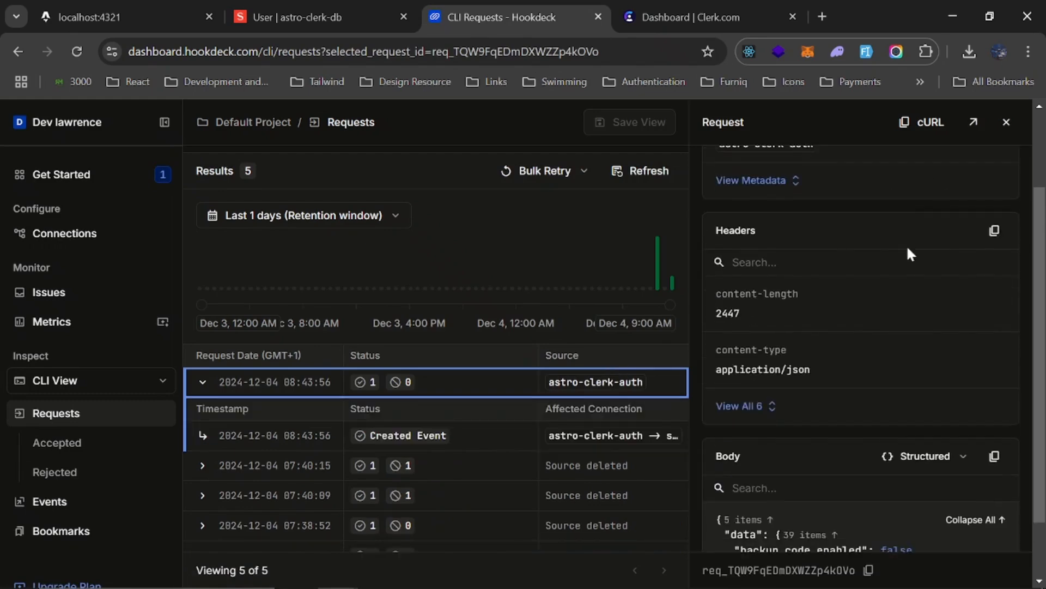
{"action": "scroll", "coordinate": [908, 250], "scroll_direction": "down", "scroll_amount": 15}
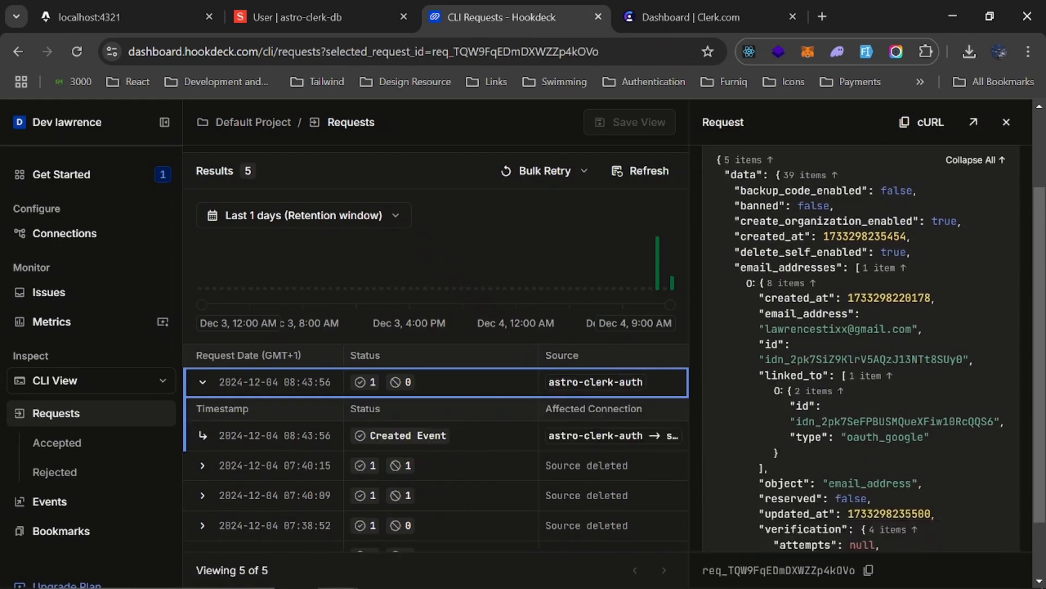
{"action": "scroll", "coordinate": [843, 325], "scroll_direction": "up", "scroll_amount": 10}
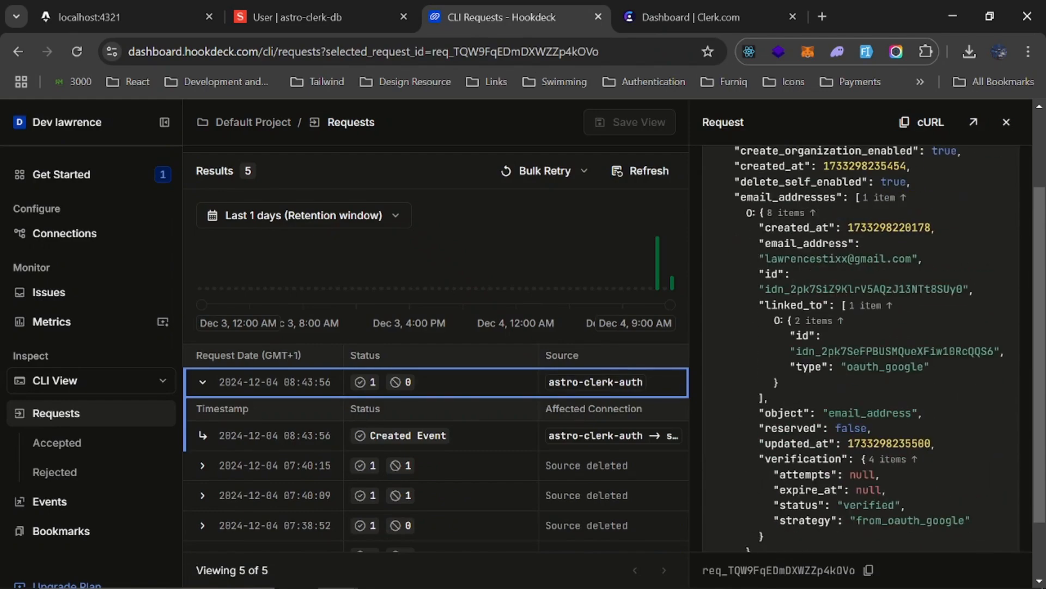
{"action": "scroll", "coordinate": [862, 349], "scroll_direction": "down", "scroll_amount": 12}
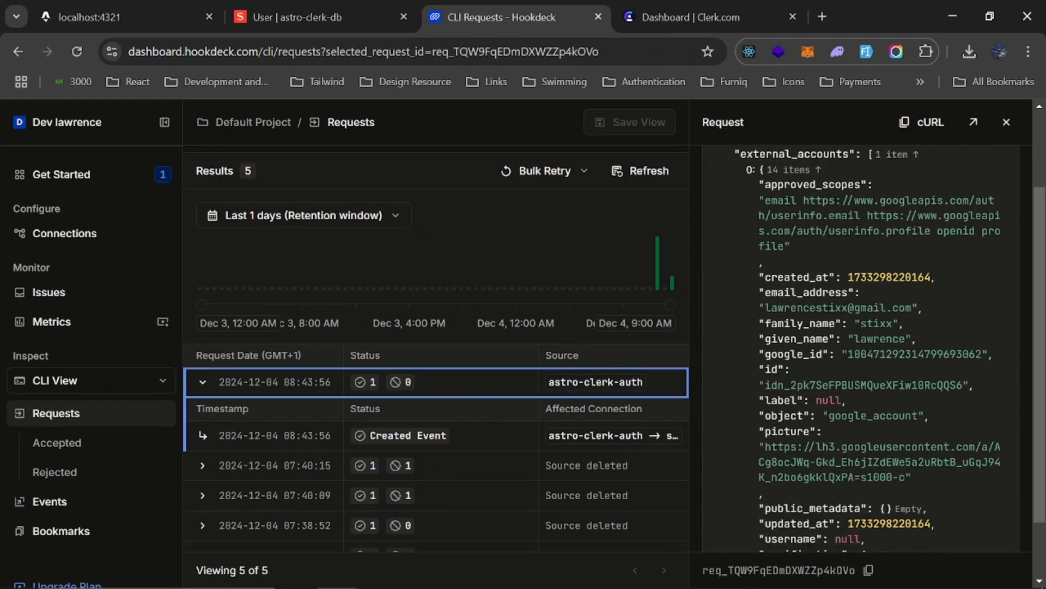
{"action": "scroll", "coordinate": [861, 349], "scroll_direction": "up", "scroll_amount": 15}
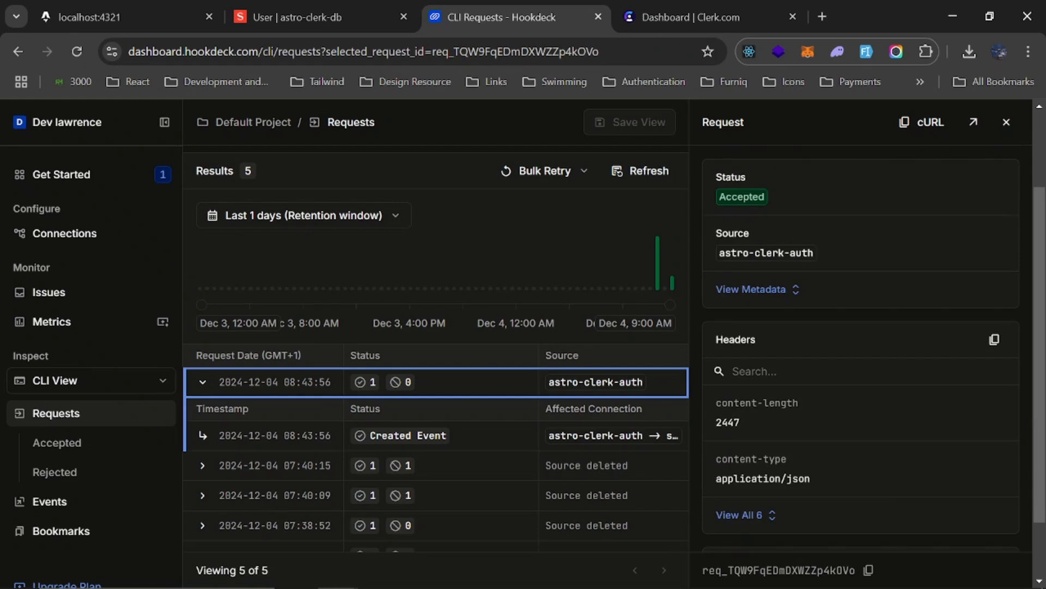
{"action": "left_click", "coordinate": [1006, 123]}
{"action": "scroll", "coordinate": [527, 309], "scroll_direction": "up", "scroll_amount": 3}
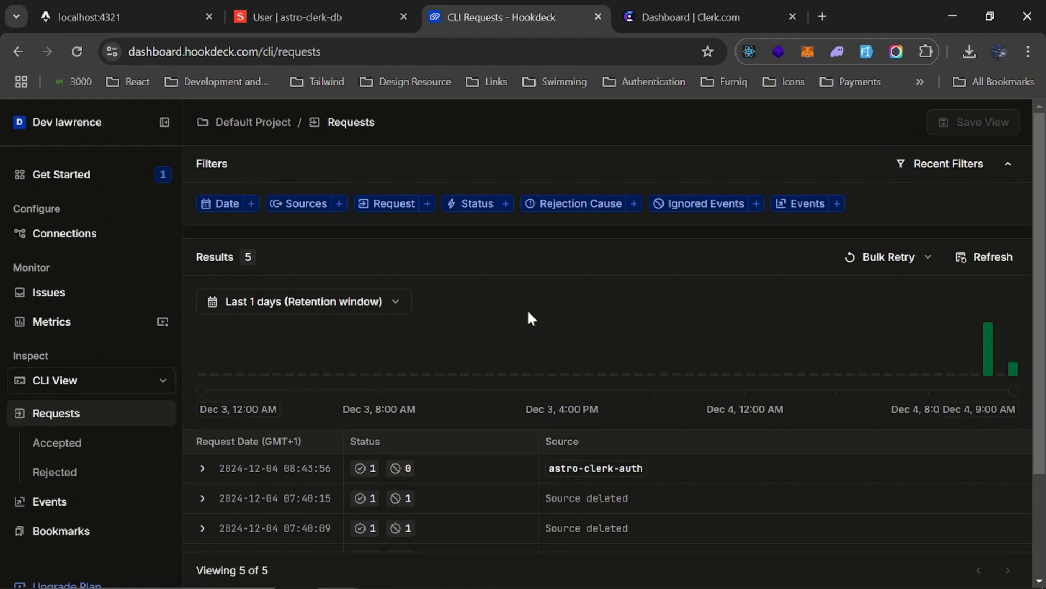
Check the local site at localhost:4321 and open netlify.com in a new browser tab
{"action": "left_click", "coordinate": [109, 17]}
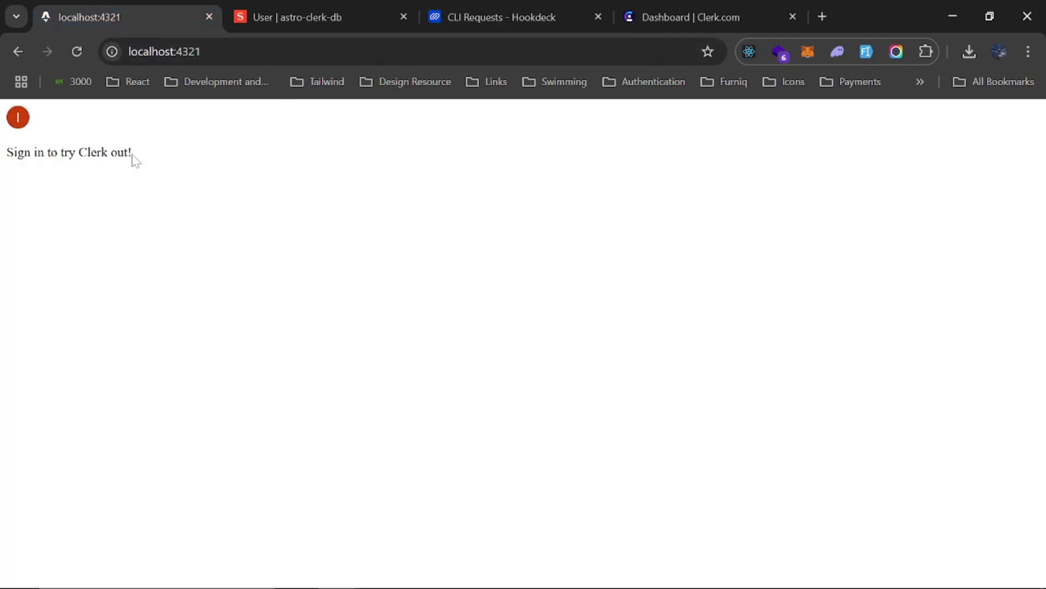
{"action": "left_click", "coordinate": [822, 16]}
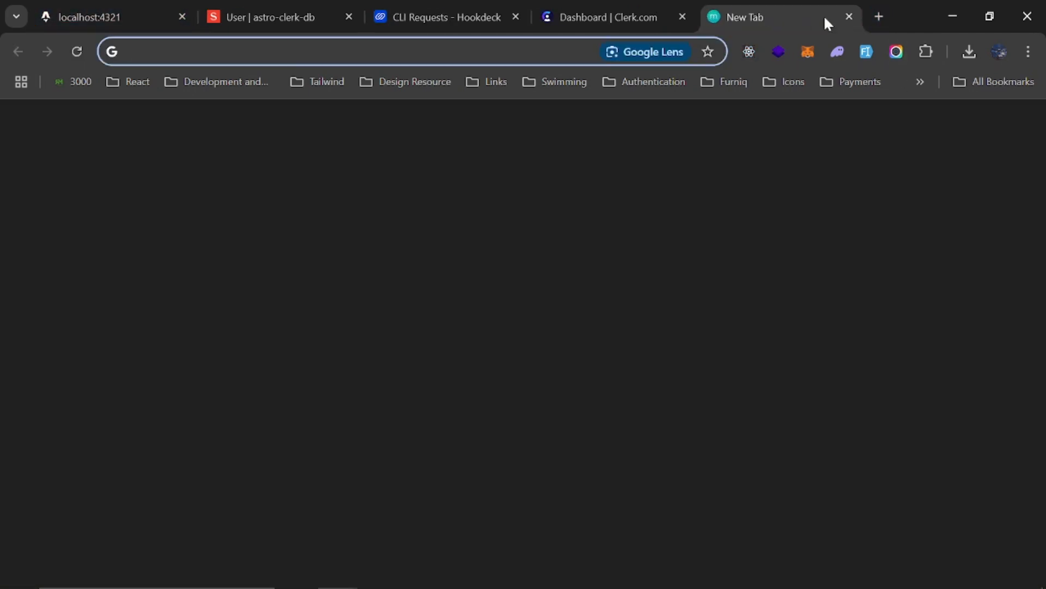
{"action": "type", "text": "netli"}
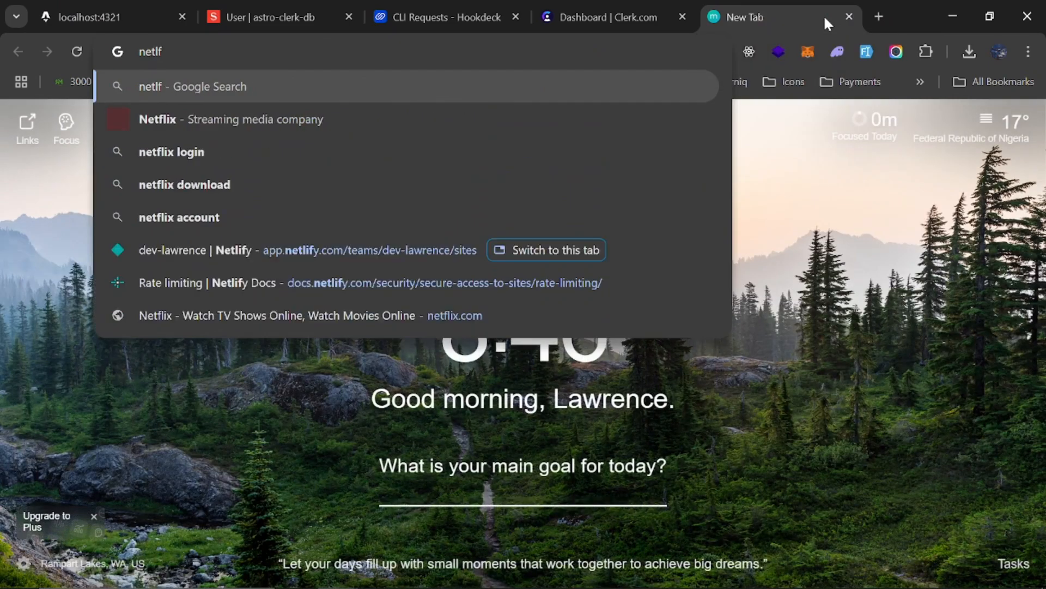
{"action": "type", "text": "l"}
{"action": "key", "text": "BackSpace"}
{"action": "type", "text": "fy"}
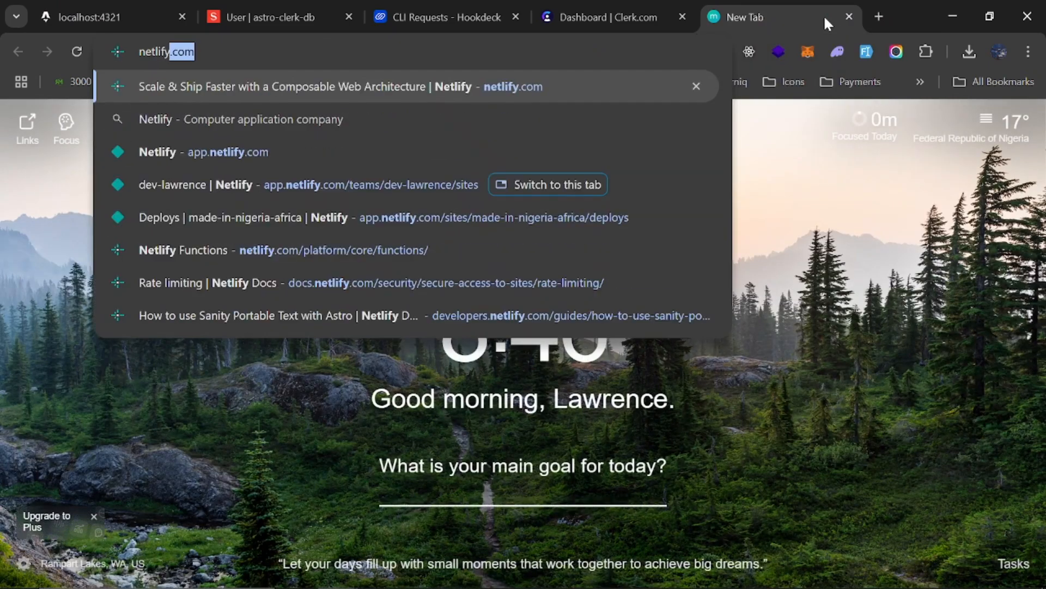
{"action": "key", "text": "Return"}
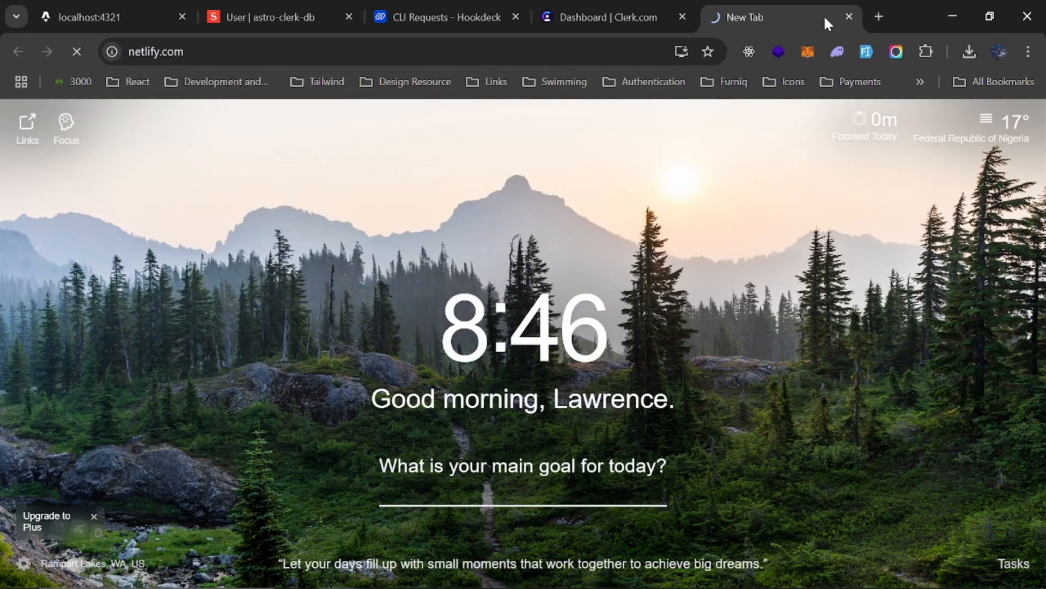
{"action": "left_click", "coordinate": [99, 16]}
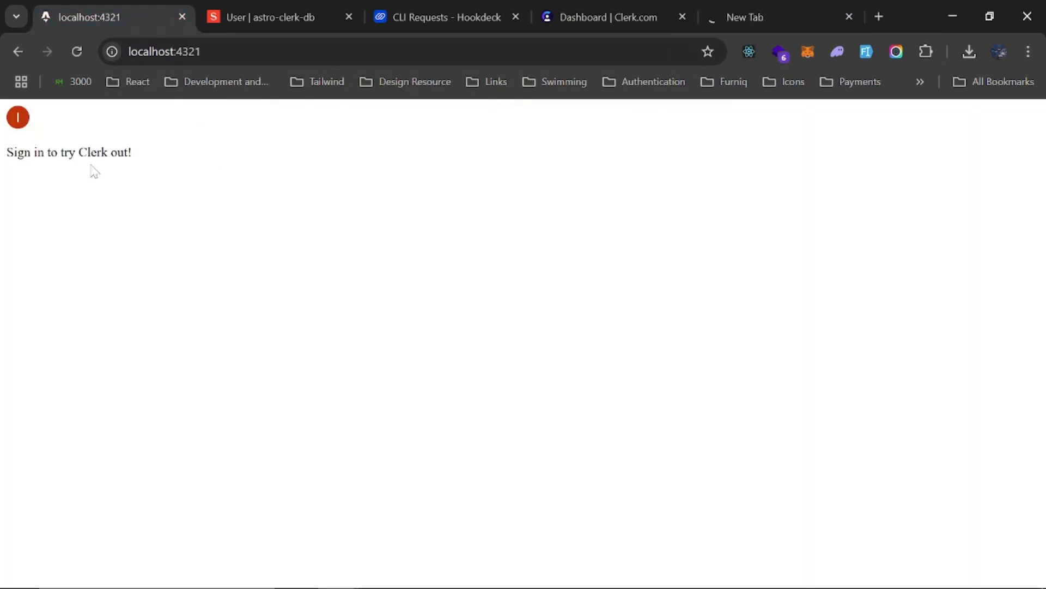
{"action": "left_click", "coordinate": [744, 7]}
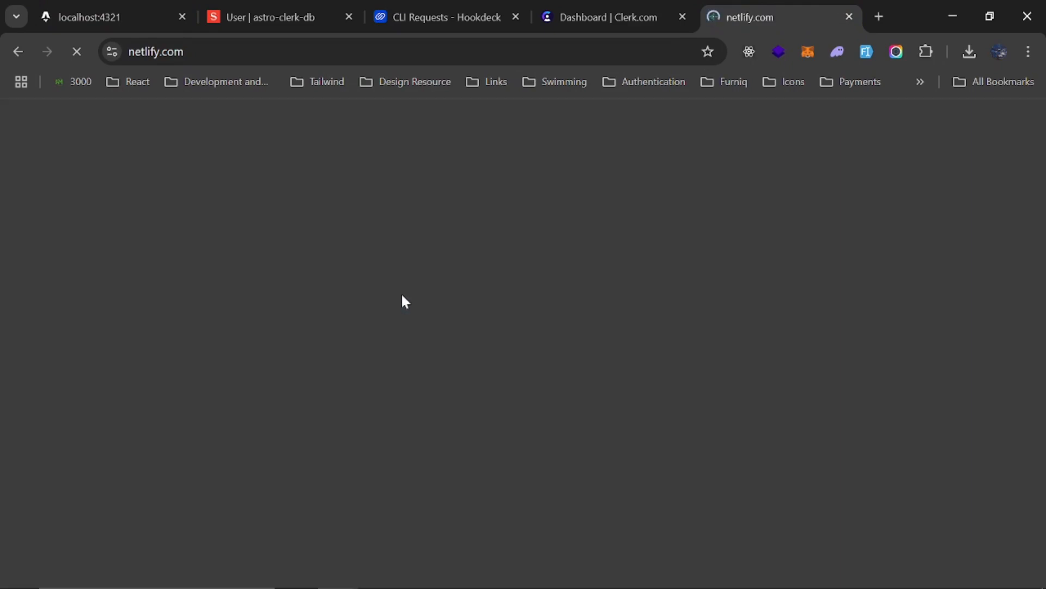
Switch to VS Code, show the terminal and stop the running dev server
{"action": "key", "text": "alt+Tab"}
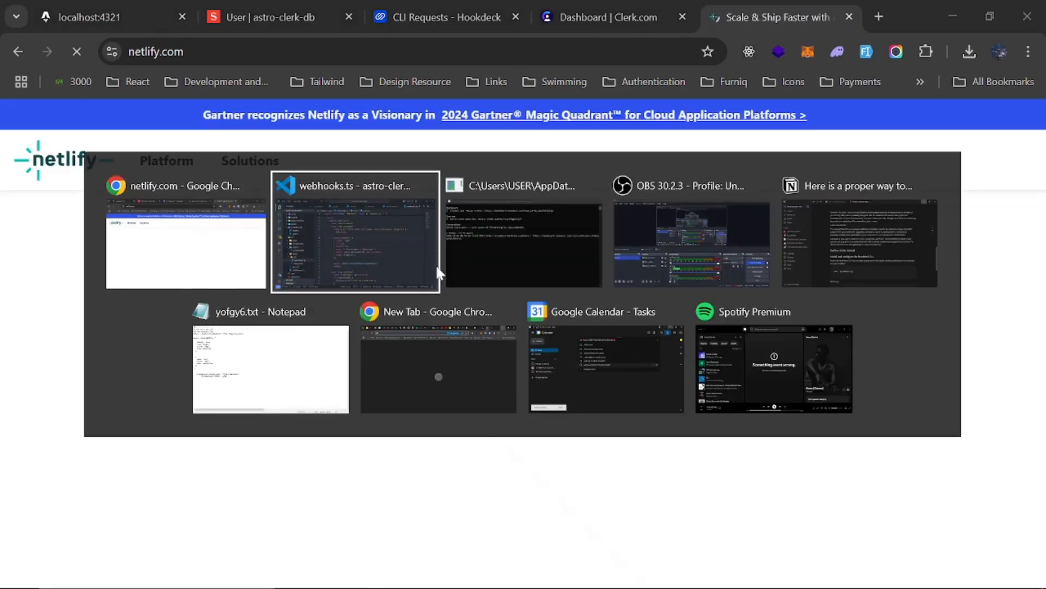
{"action": "key", "text": "ctrl+grave"}
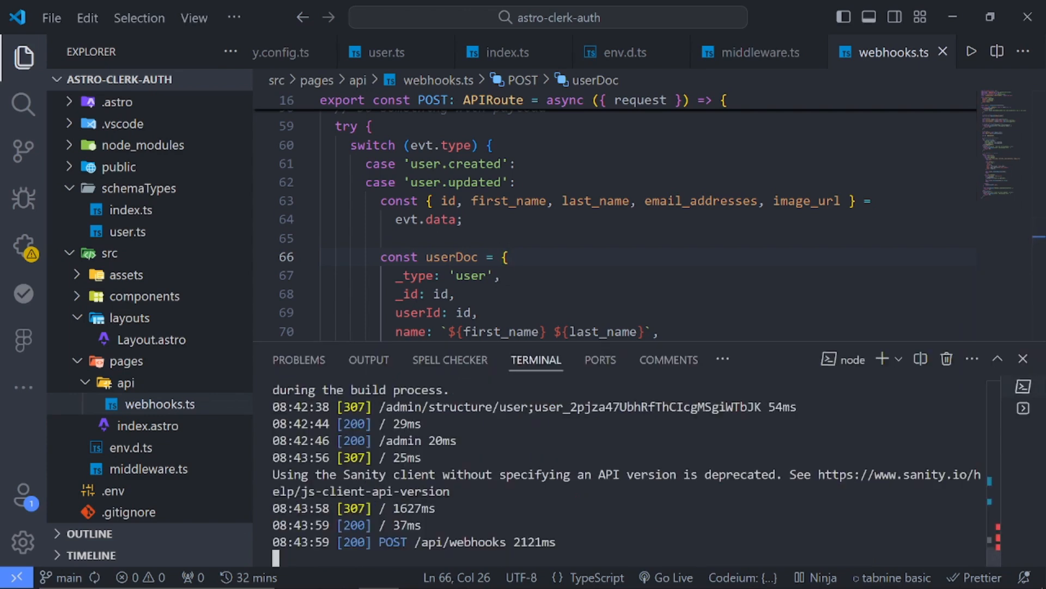
{"action": "key", "text": "ctrl+c"}
{"action": "type", "text": "y"}
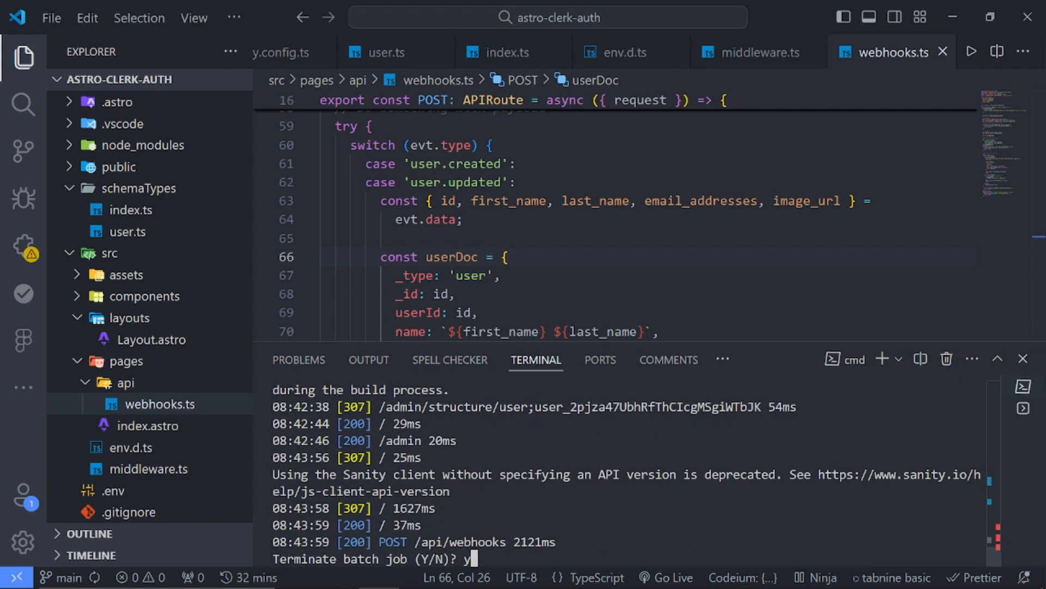
{"action": "key", "text": "Return"}
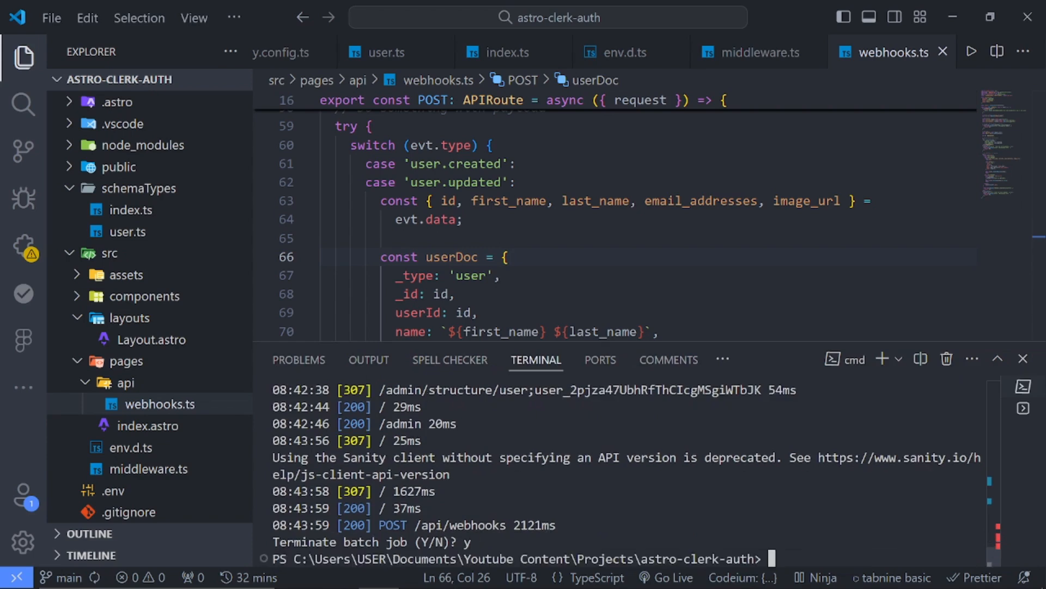
Initialize a Git repository in the astro-clerk-auth project folder, clearing the terminal before and after
{"action": "type", "text": "cls"}
{"action": "key", "text": "Return"}
{"action": "type", "text": "git init"}
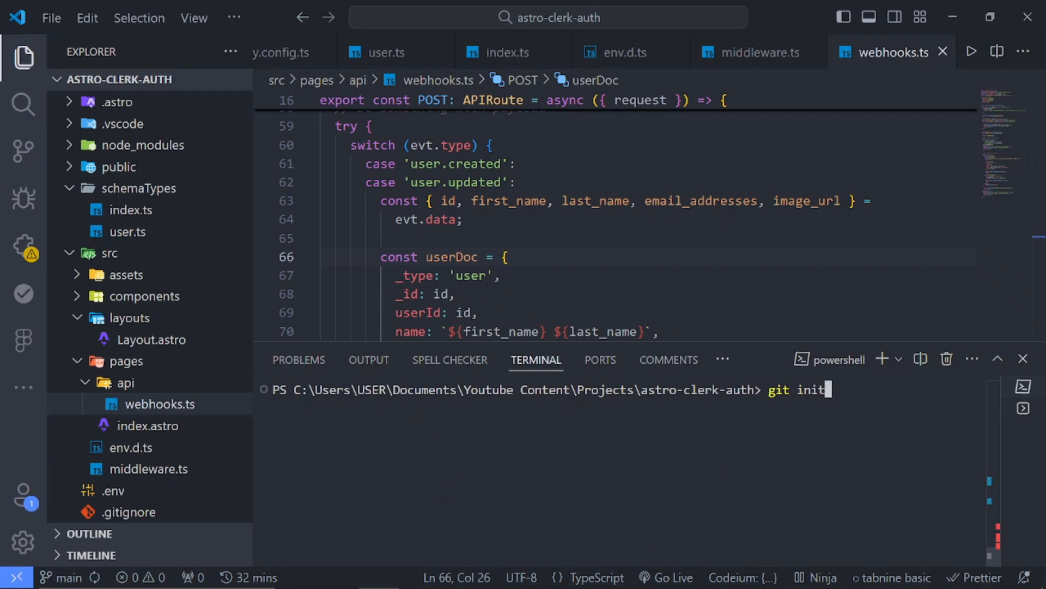
{"action": "key", "text": "Return"}
{"action": "type", "text": "cls"}
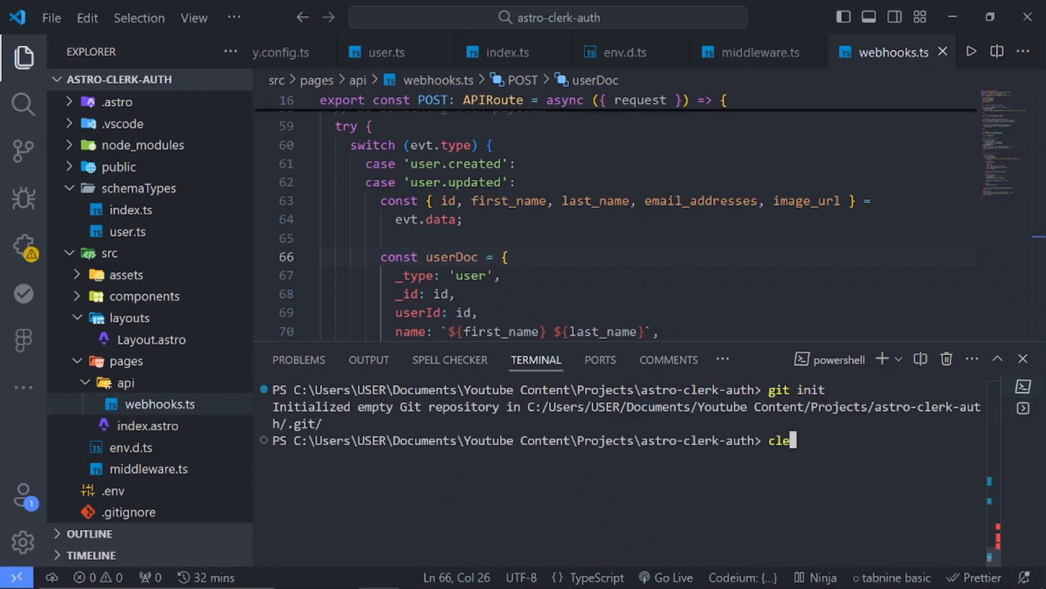
{"action": "key", "text": "Return"}
Stage all project files, commit them with the message "first commit", and clear and hide the terminal
{"action": "type", "text": "git add ."}
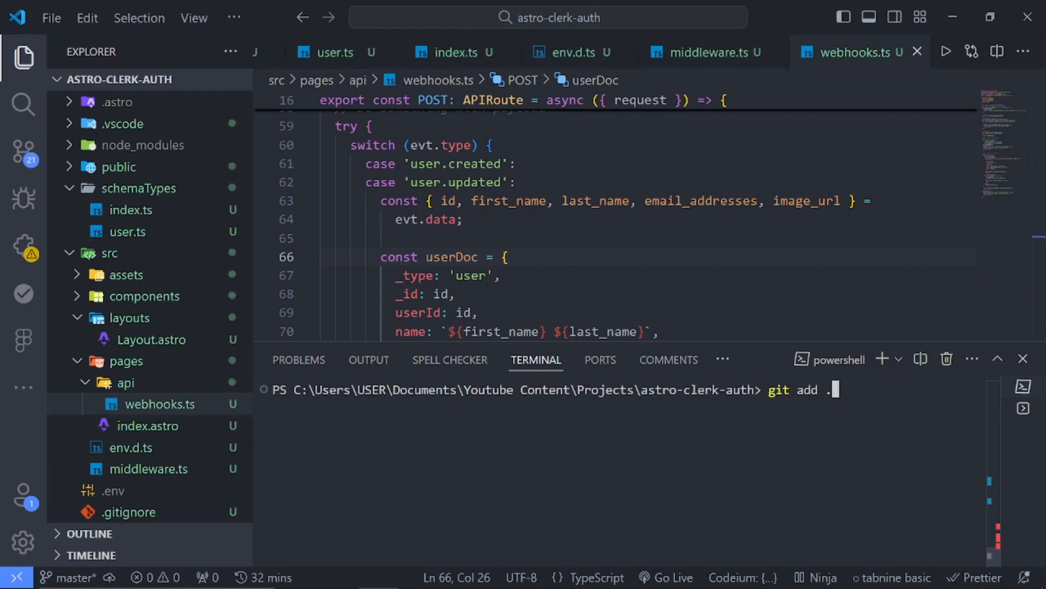
{"action": "key", "text": "Return"}
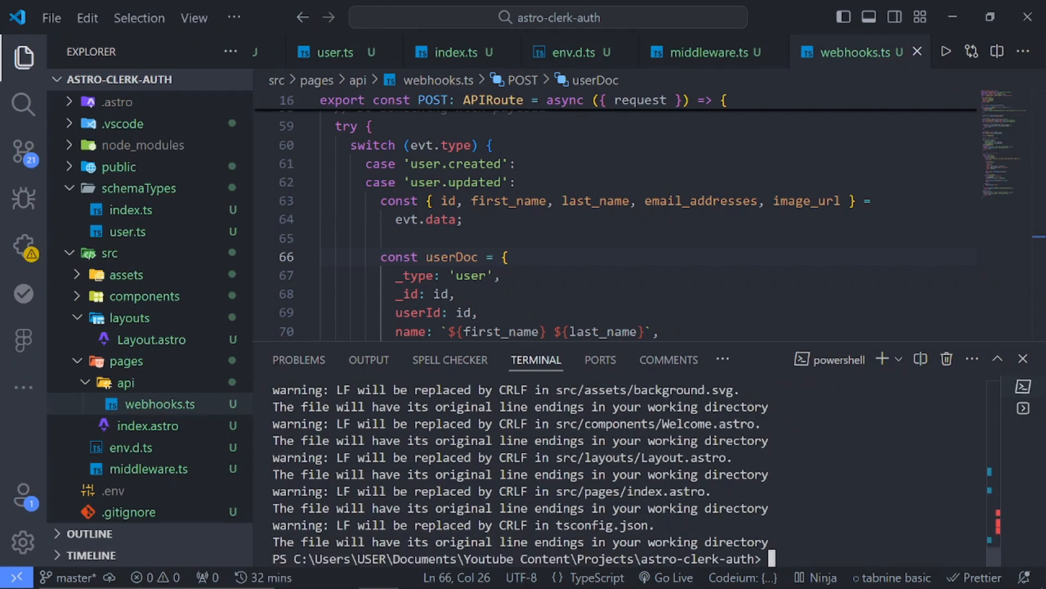
{"action": "type", "text": "git commit -m"}
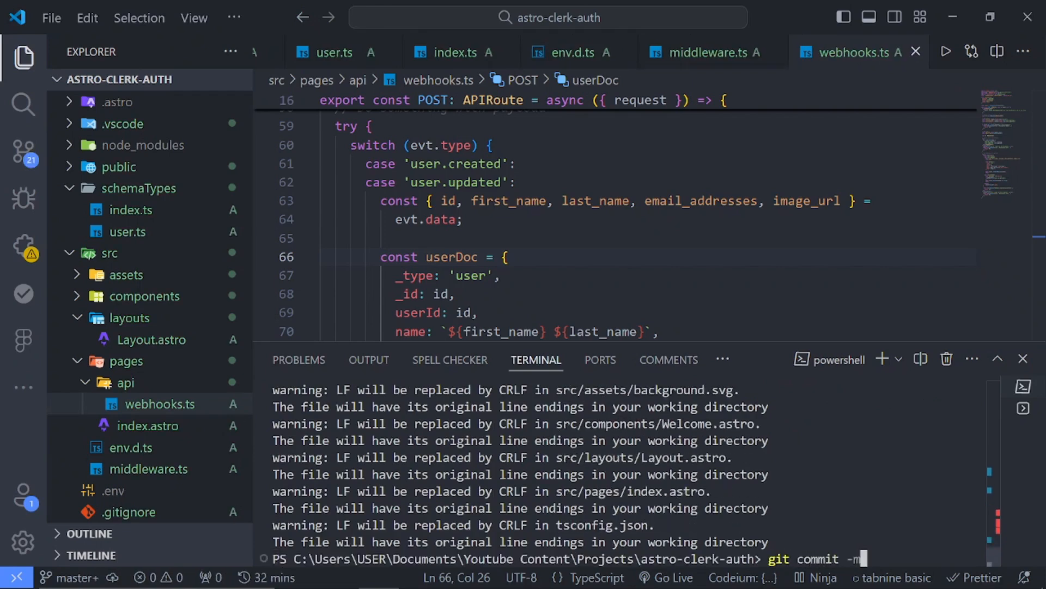
{"action": "type", "text": " \"first commit"}
{"action": "type", "text": "\""}
{"action": "key", "text": "Return"}
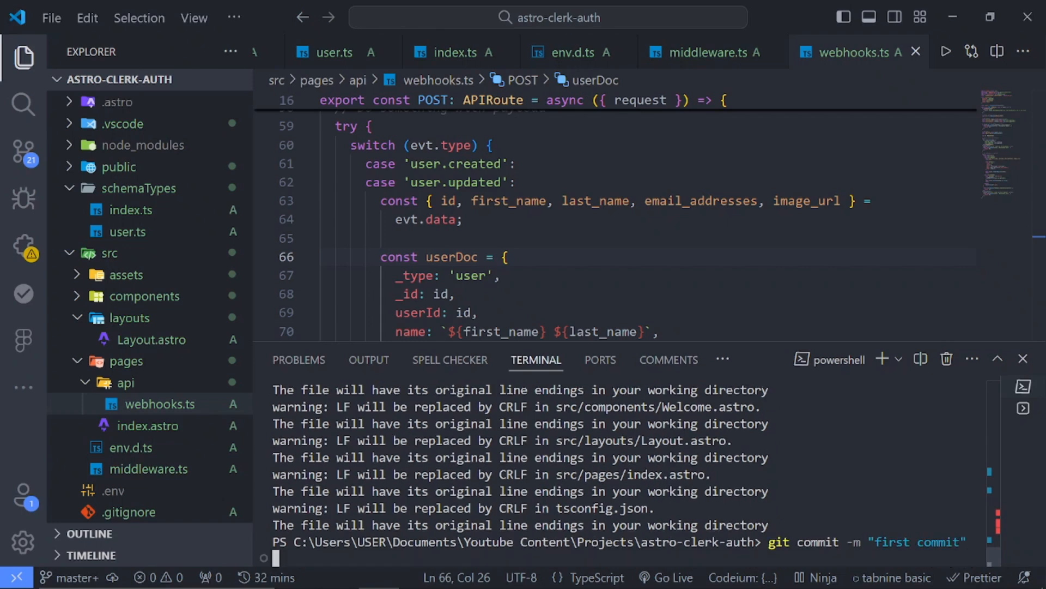
{"action": "type", "text": "clear"}
{"action": "key", "text": "Return"}
{"action": "key", "text": "ctrl+j"}
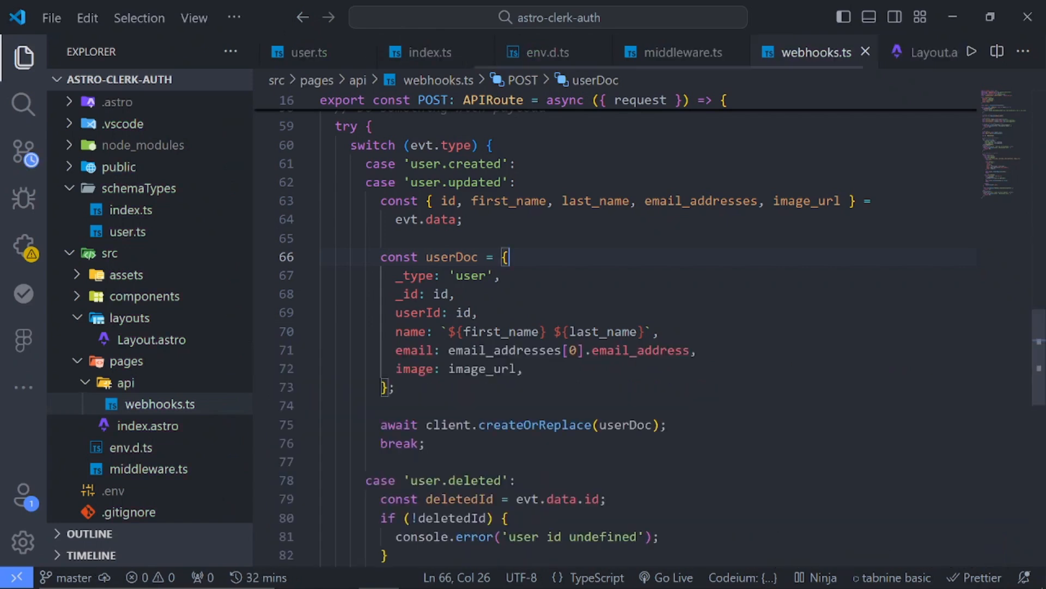
Switch back to Chrome, log in to Netlify, and open GitHub's new repository page in a new tab
{"action": "key", "text": "alt+Tab"}
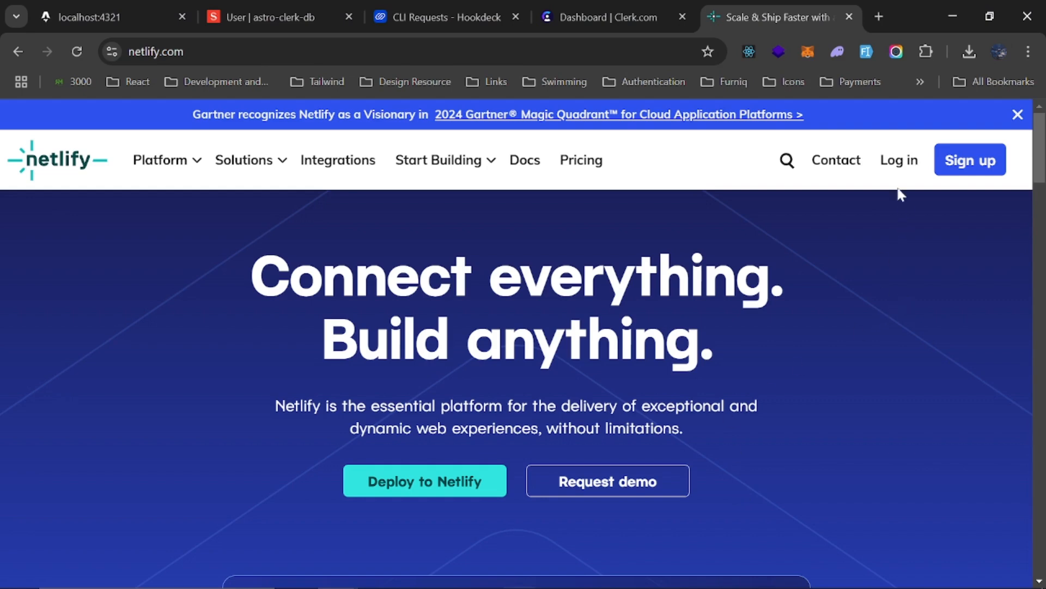
{"action": "left_click", "coordinate": [899, 159]}
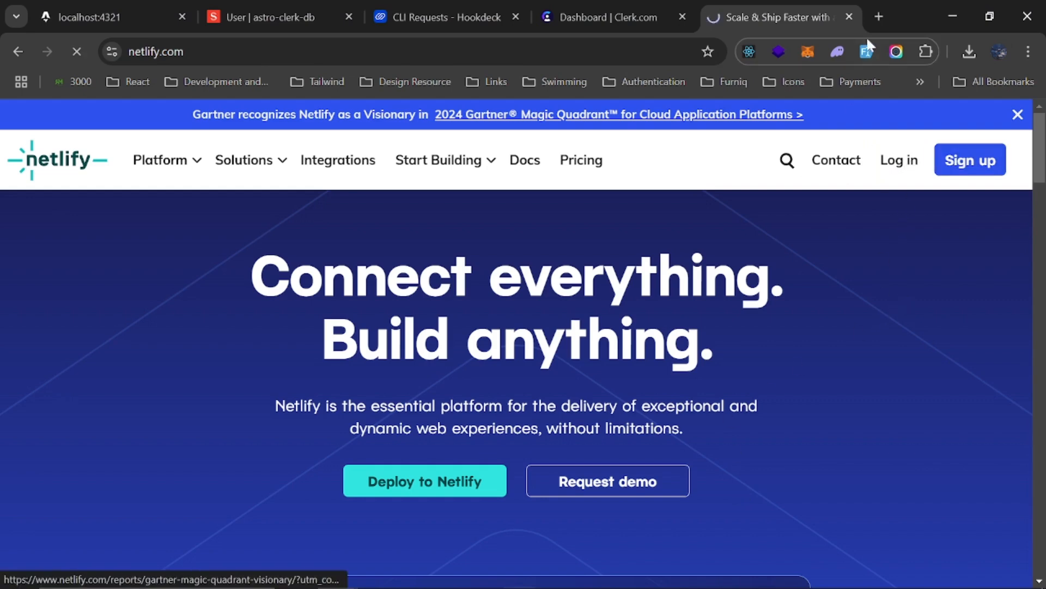
{"action": "left_click", "coordinate": [885, 16]}
{"action": "type", "text": "g"}
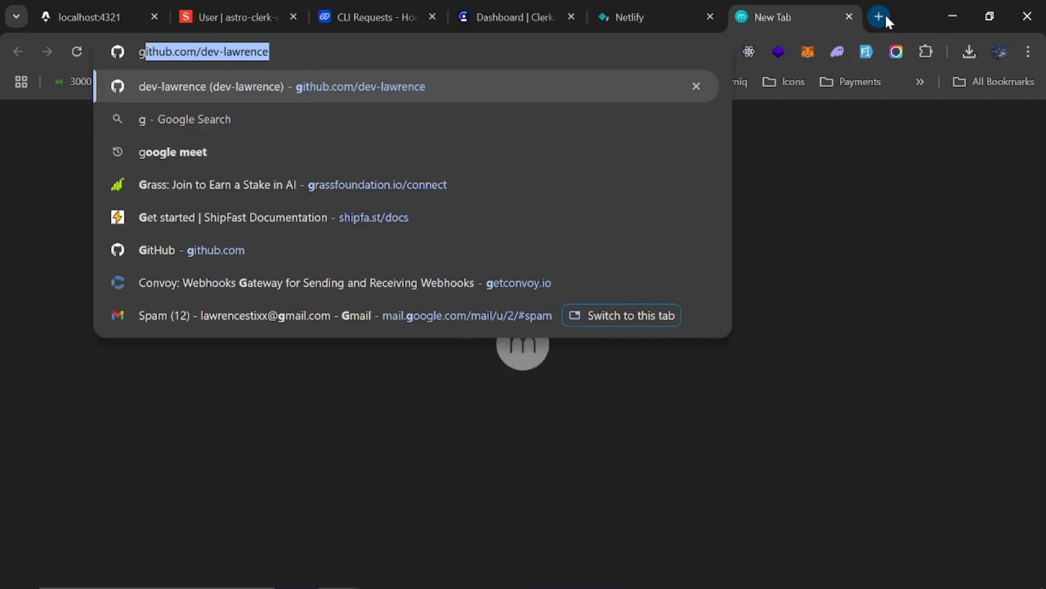
{"action": "key", "text": "Return"}
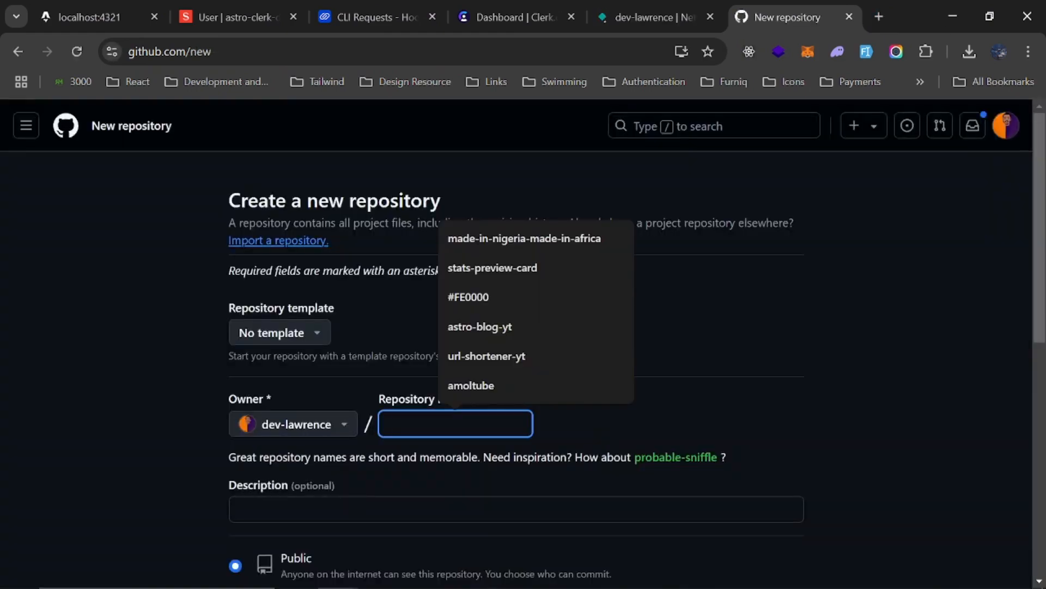
Name the new GitHub repository astro-clerk-auth
{"action": "type", "text": "as"}
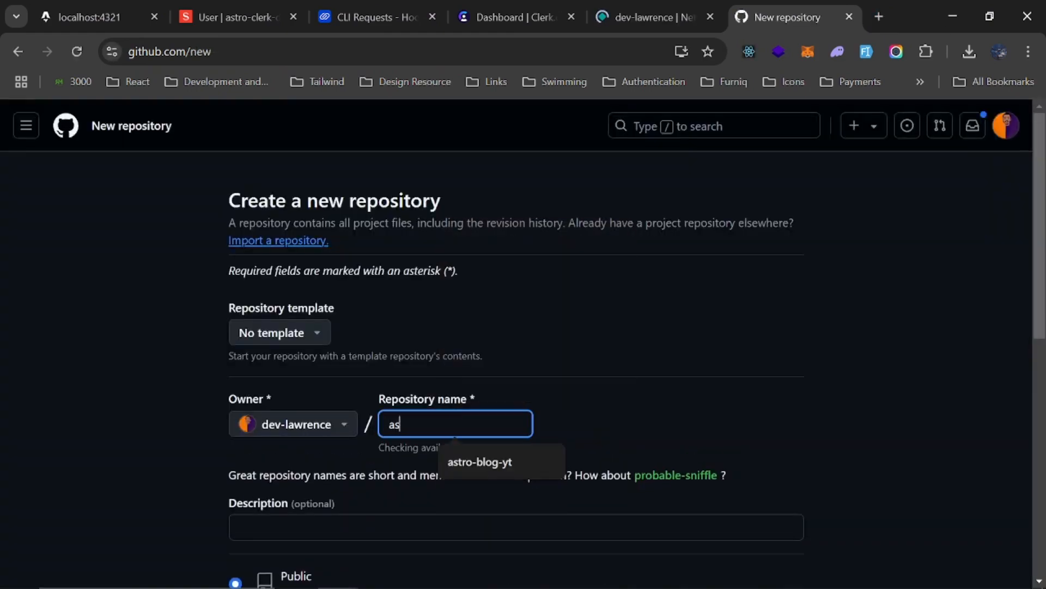
{"action": "type", "text": "tro-cler"}
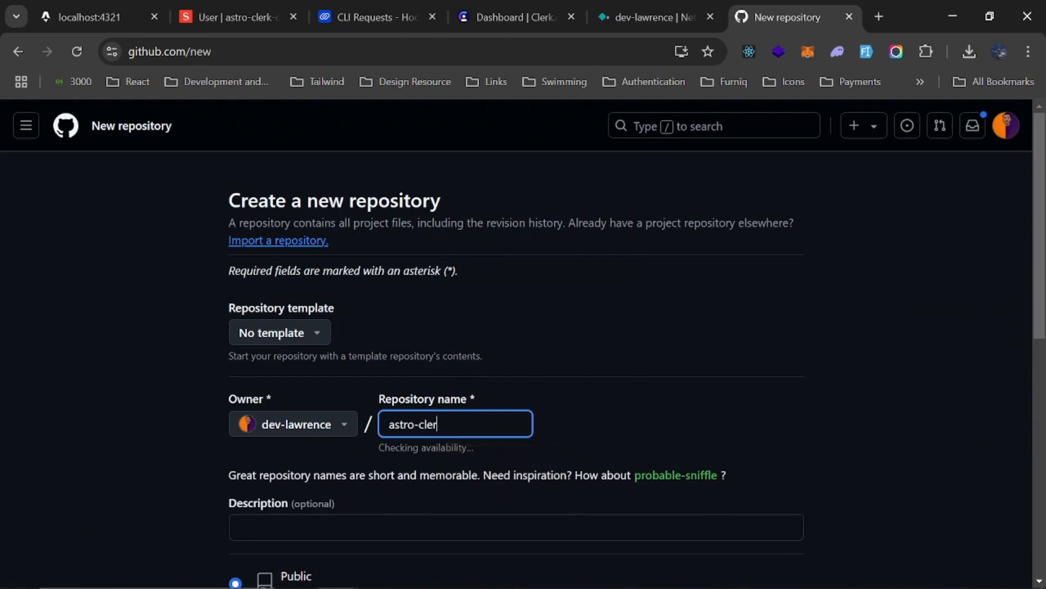
{"action": "type", "text": "k-auth"}
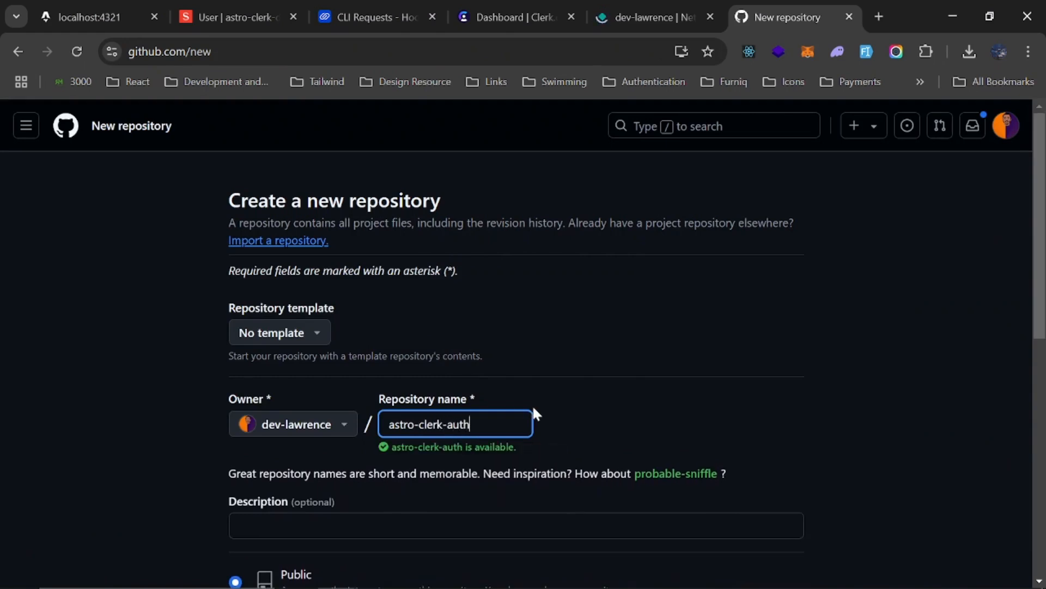
Create the astro-clerk-auth repository as public, without a README, .gitignore template or license
{"action": "scroll", "coordinate": [521, 425], "scroll_direction": "down", "scroll_amount": 4}
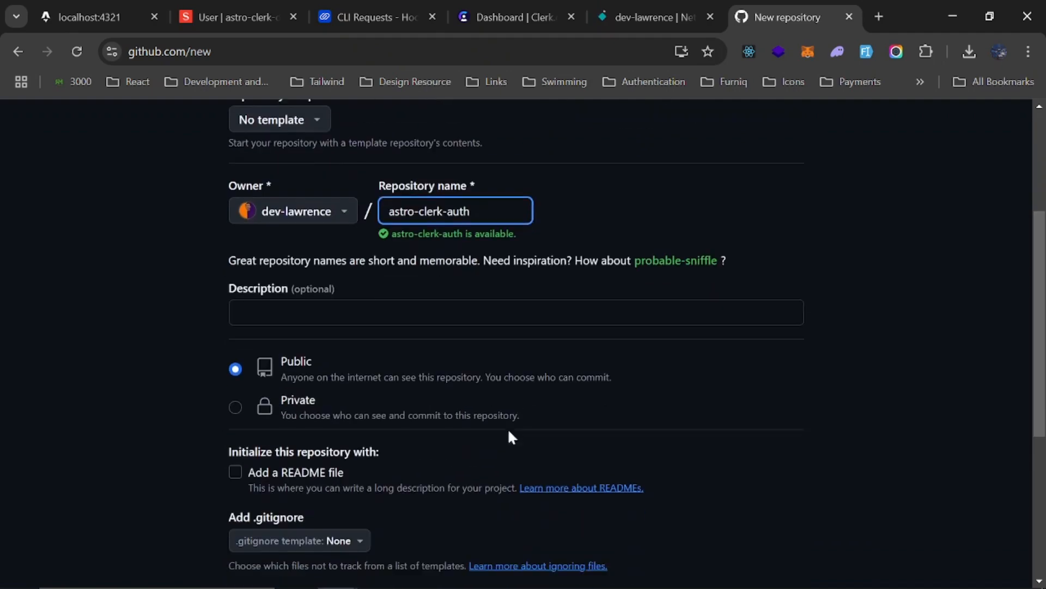
{"action": "scroll", "coordinate": [300, 398], "scroll_direction": "down", "scroll_amount": 5}
{"action": "left_click", "coordinate": [771, 437]}
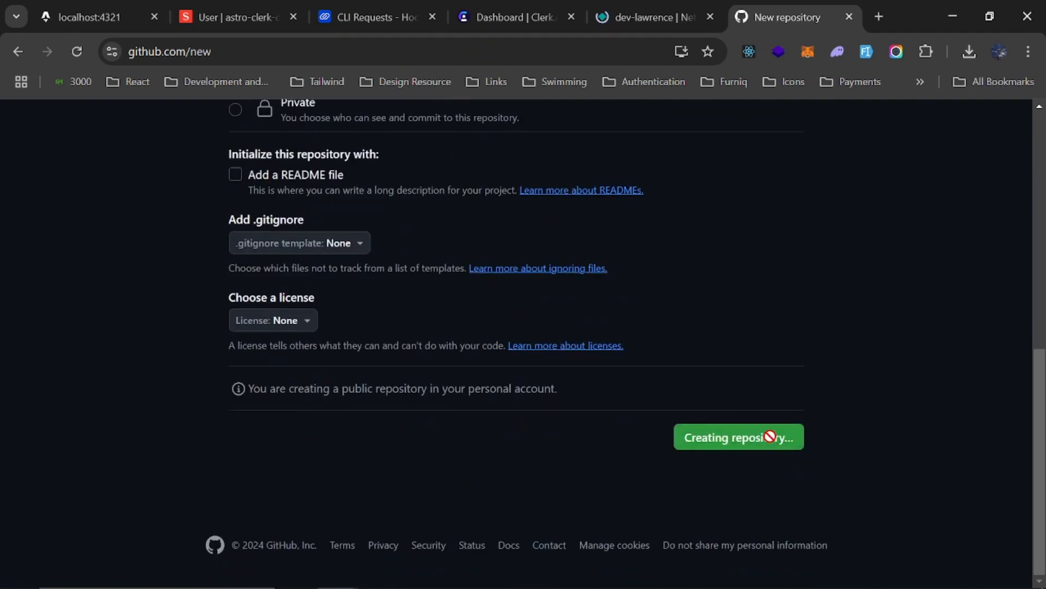
{"action": "scroll", "coordinate": [771, 443], "scroll_direction": "up", "scroll_amount": 2}
{"action": "scroll", "coordinate": [766, 433], "scroll_direction": "up", "scroll_amount": 2}
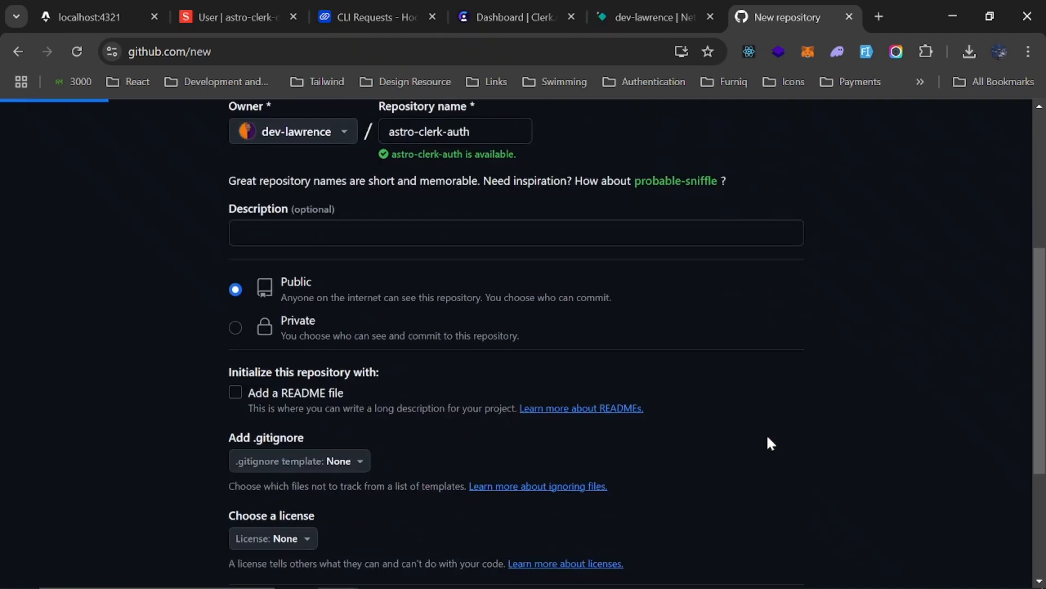
In Netlify, start adding a new site by importing an existing project from GitHub
{"action": "left_click", "coordinate": [634, 8]}
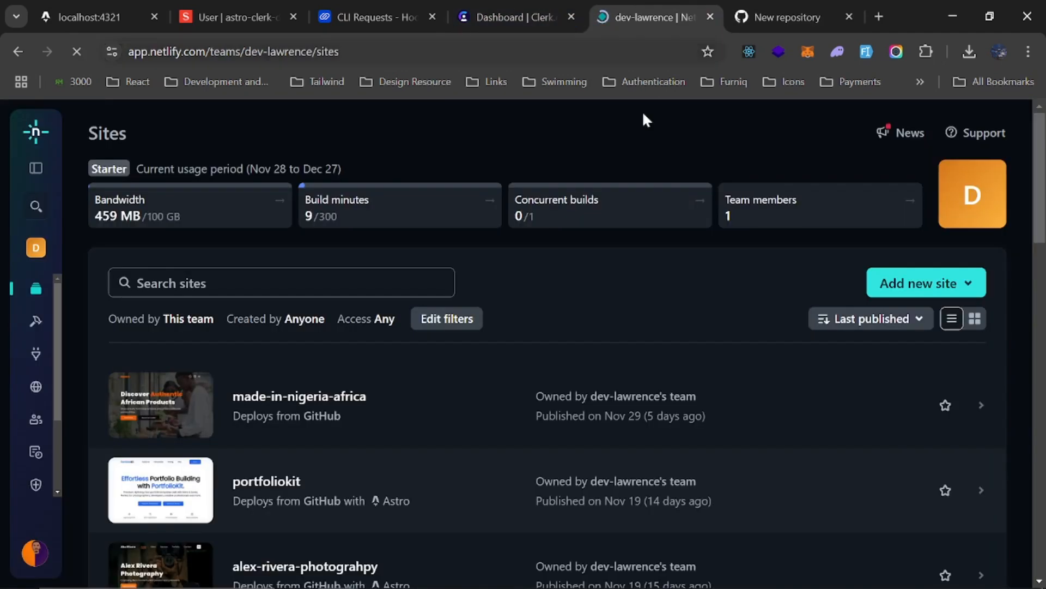
{"action": "left_click", "coordinate": [898, 288]}
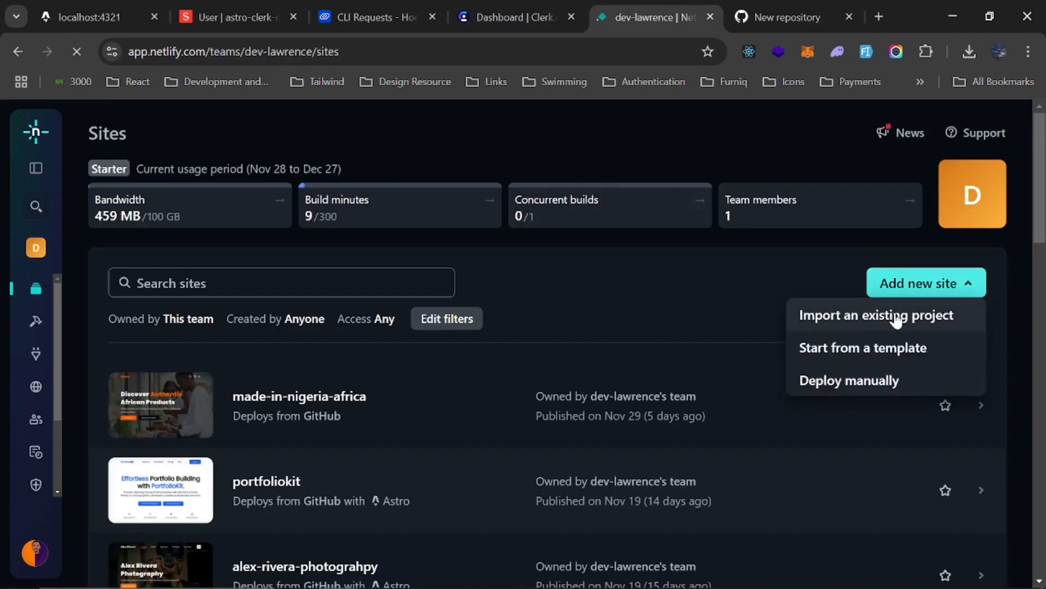
{"action": "left_click", "coordinate": [849, 319]}
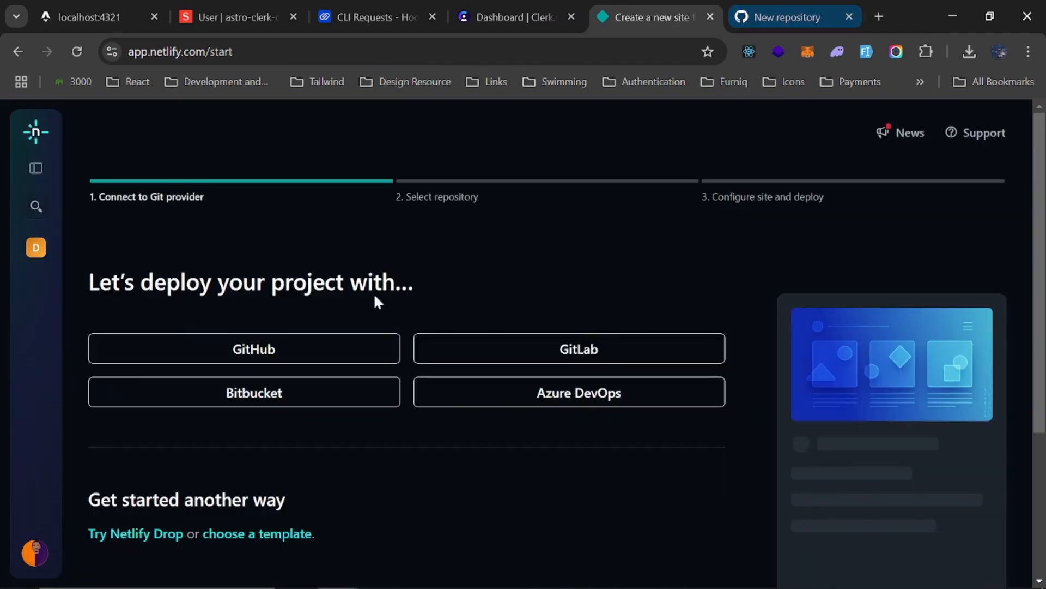
{"action": "left_click", "coordinate": [329, 352]}
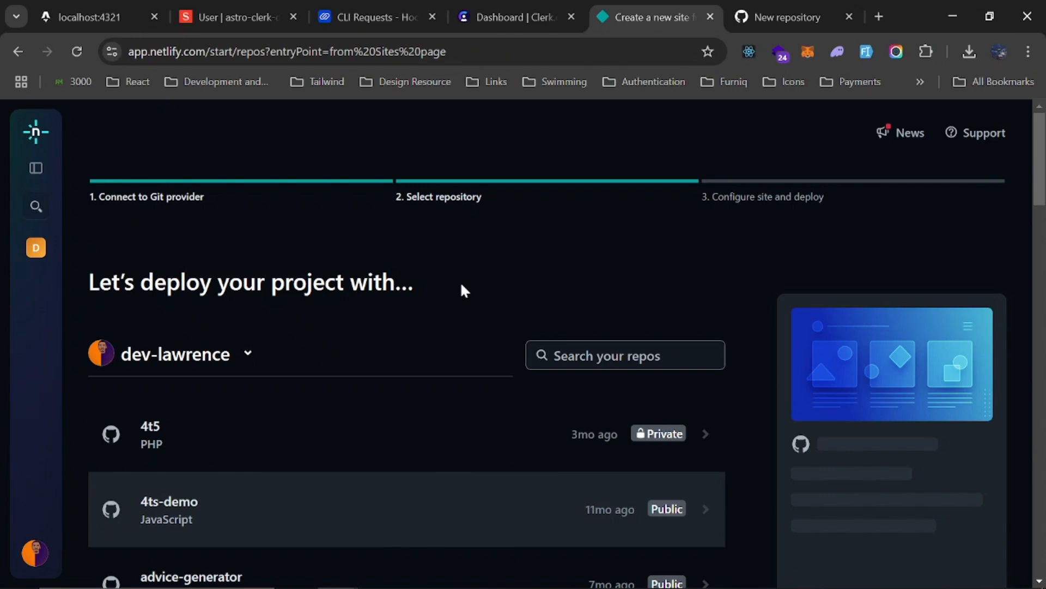
Copy GitHub's commands for pushing an existing repository, run them in the VS Code terminal to push main to origin, and clear the terminal
{"action": "left_click", "coordinate": [774, 19]}
{"action": "scroll", "coordinate": [465, 275], "scroll_direction": "down", "scroll_amount": 7}
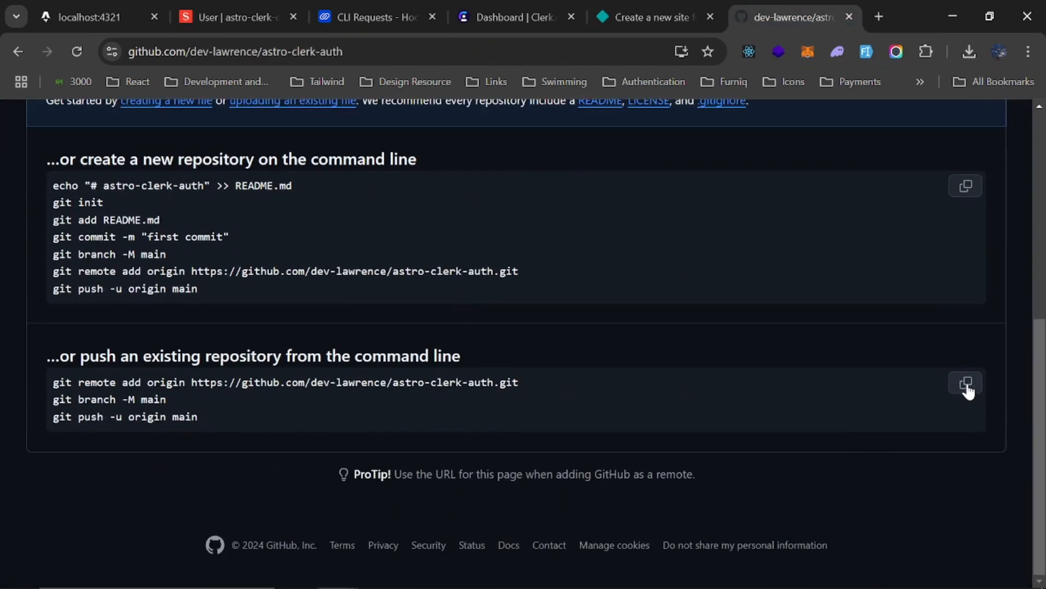
{"action": "key", "text": "alt+Tab"}
{"action": "left_click", "coordinate": [428, 443]}
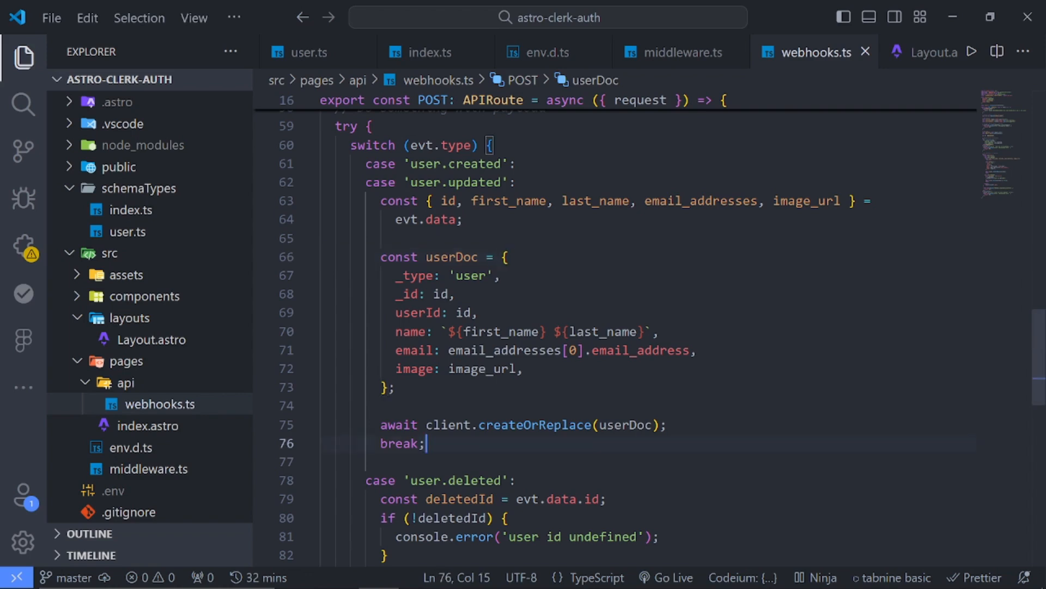
{"action": "key", "text": "ctrl+grave"}
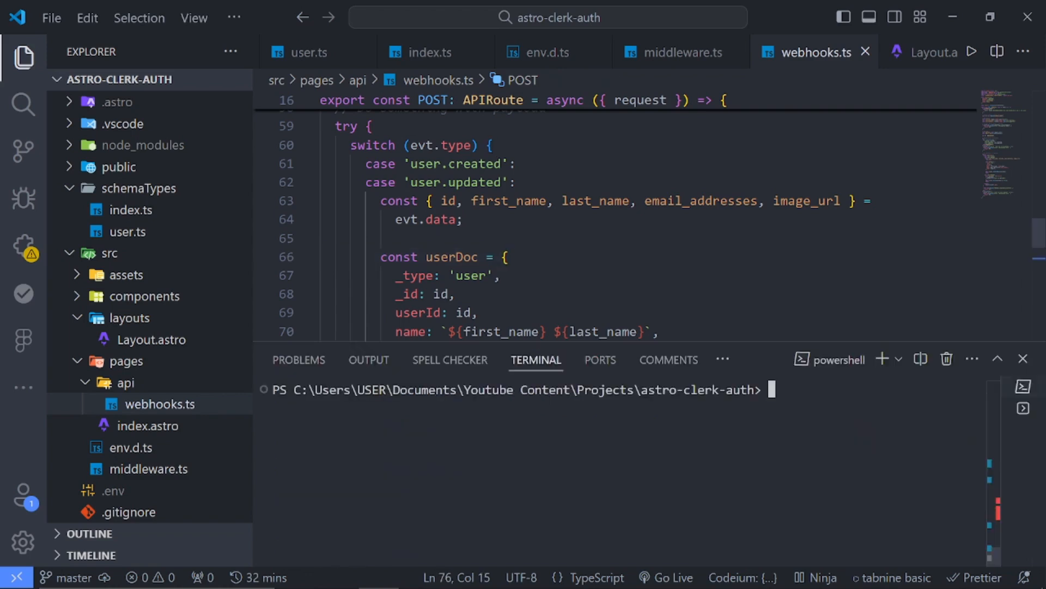
{"action": "type", "text": "git remote add origin https://github.com/dev-lawrence/astro-clerk-auth.git git branch -M main git push -u origin main"}
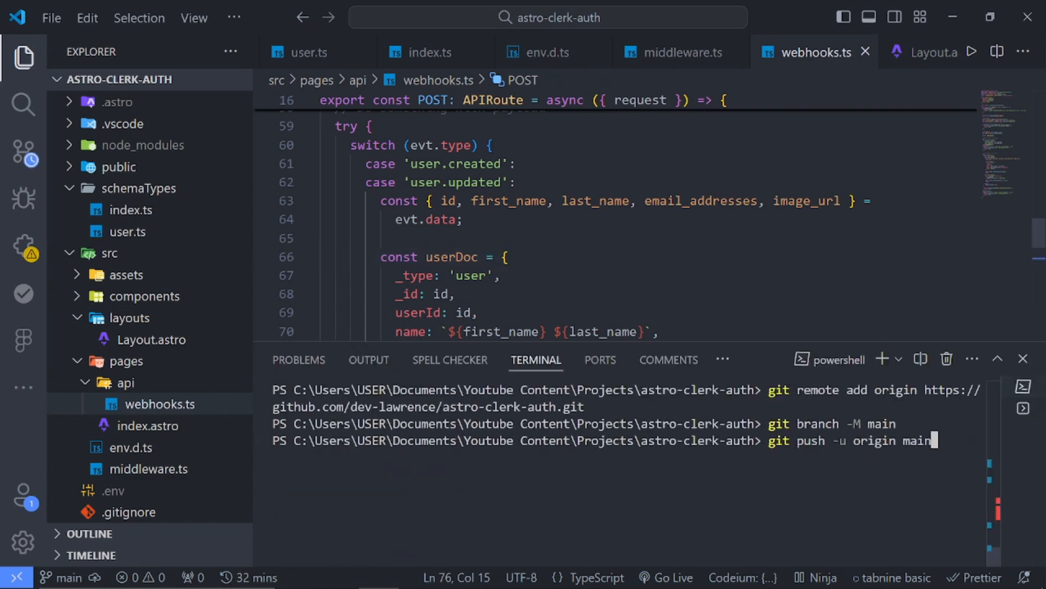
{"action": "key", "text": "Return"}
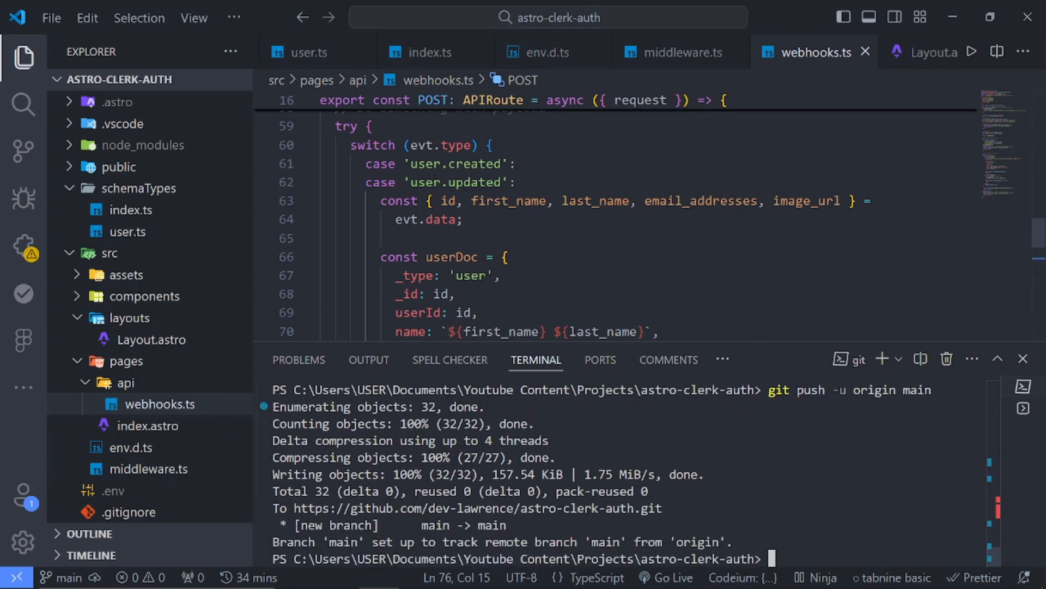
{"action": "type", "text": "cls"}
{"action": "key", "text": "Return"}
Switch back to Chrome and reload the astro-clerk-auth repository page to check the pushed files
{"action": "key", "text": "alt+Tab"}
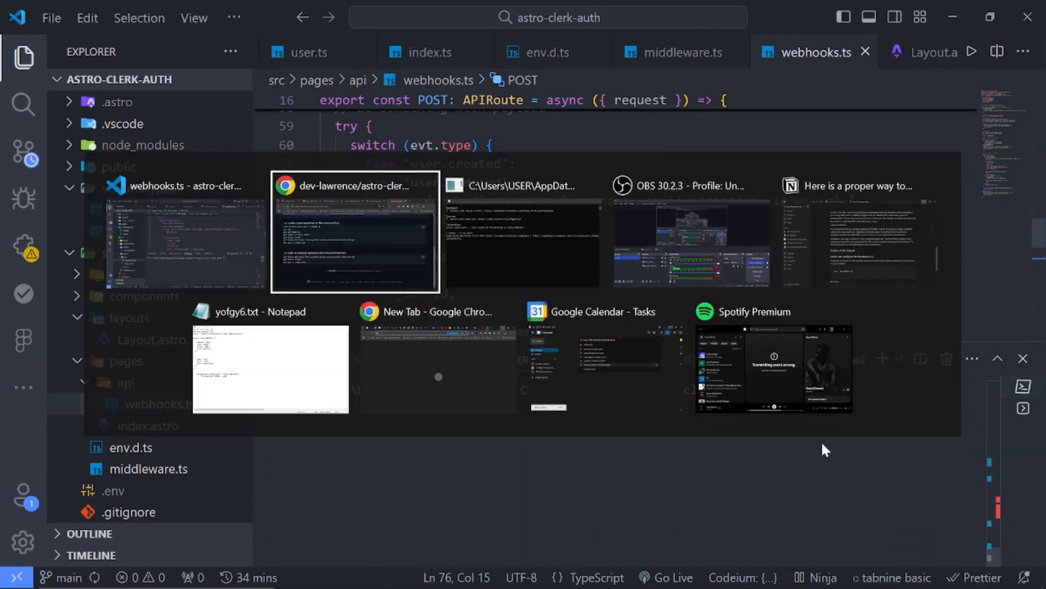
{"action": "key", "text": "F5"}
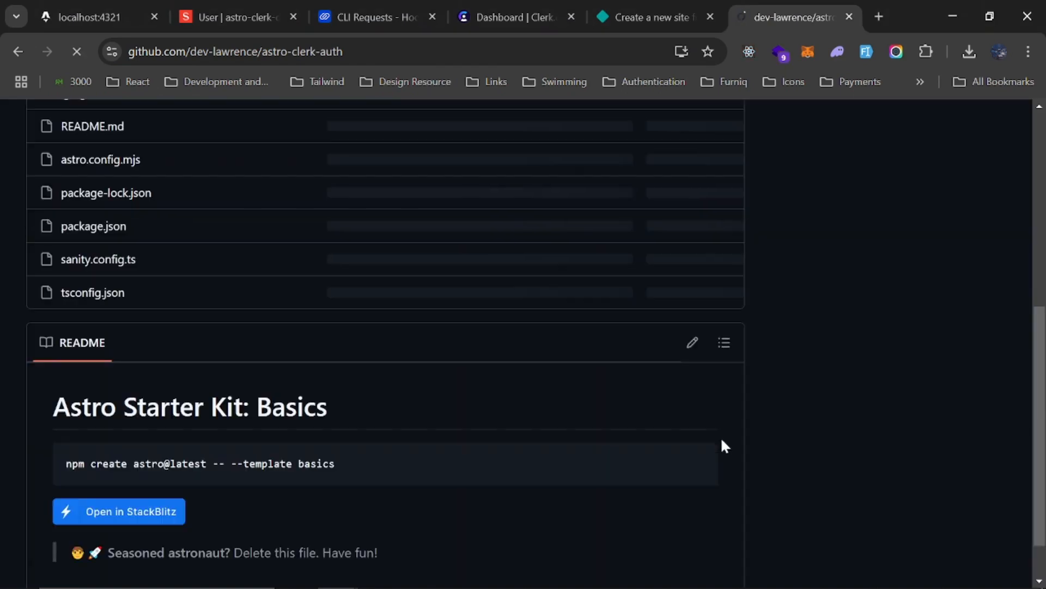
{"action": "scroll", "coordinate": [434, 418], "scroll_direction": "up", "scroll_amount": 5}
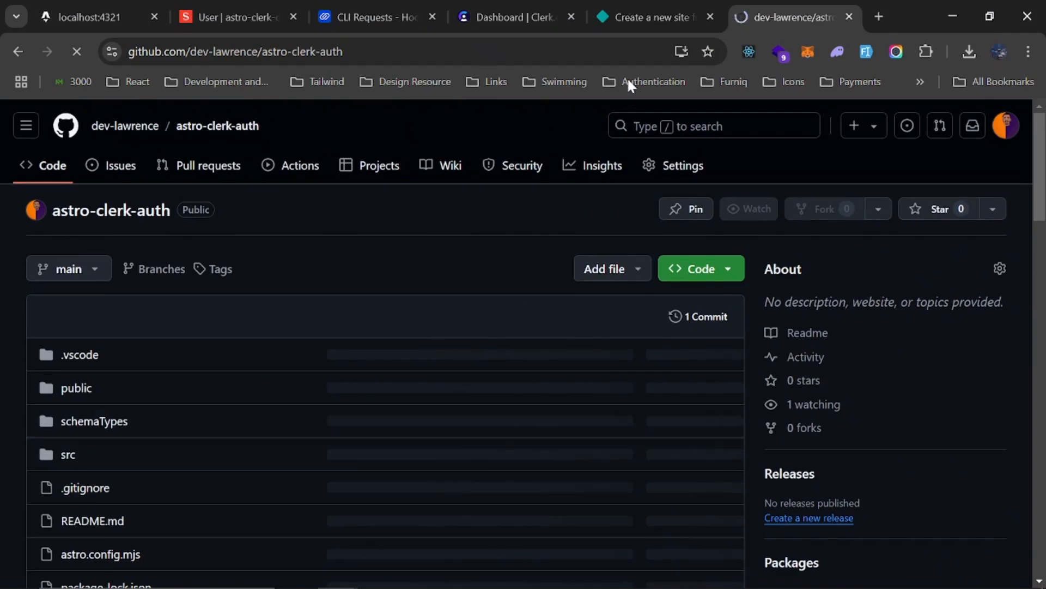
Search Netlify's repository list for "astro-cler" and choose the astro-clerk-auth repository for deployment
{"action": "left_click", "coordinate": [632, 18]}
{"action": "left_click", "coordinate": [622, 356]}
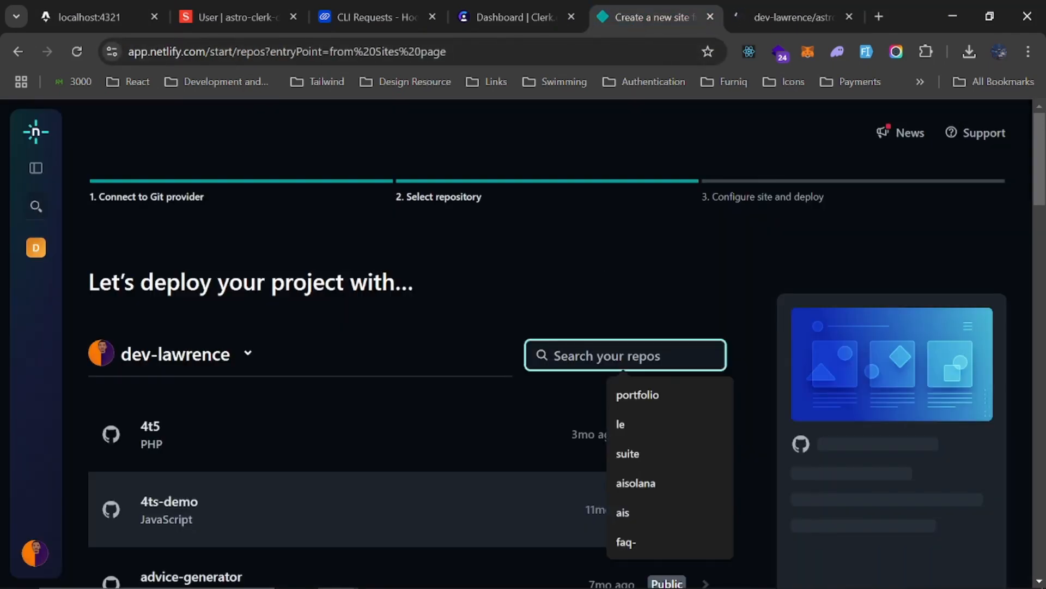
{"action": "type", "text": "cle"}
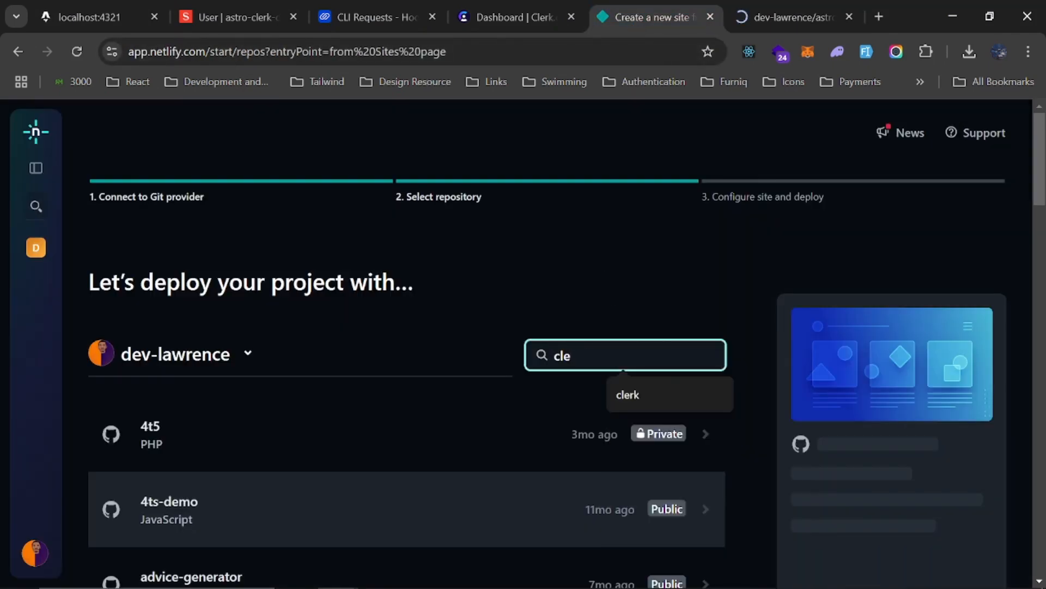
{"action": "key", "text": "BackSpace"}
{"action": "key", "text": "BackSpace"}
{"action": "key", "text": "BackSpace"}
{"action": "type", "text": "astro"}
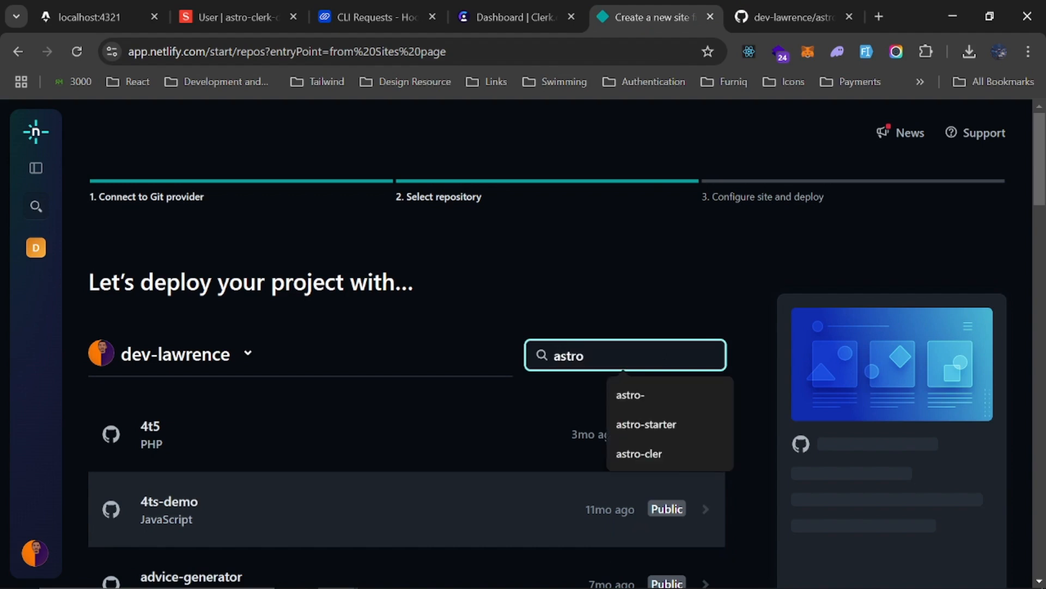
{"action": "type", "text": "-cler"}
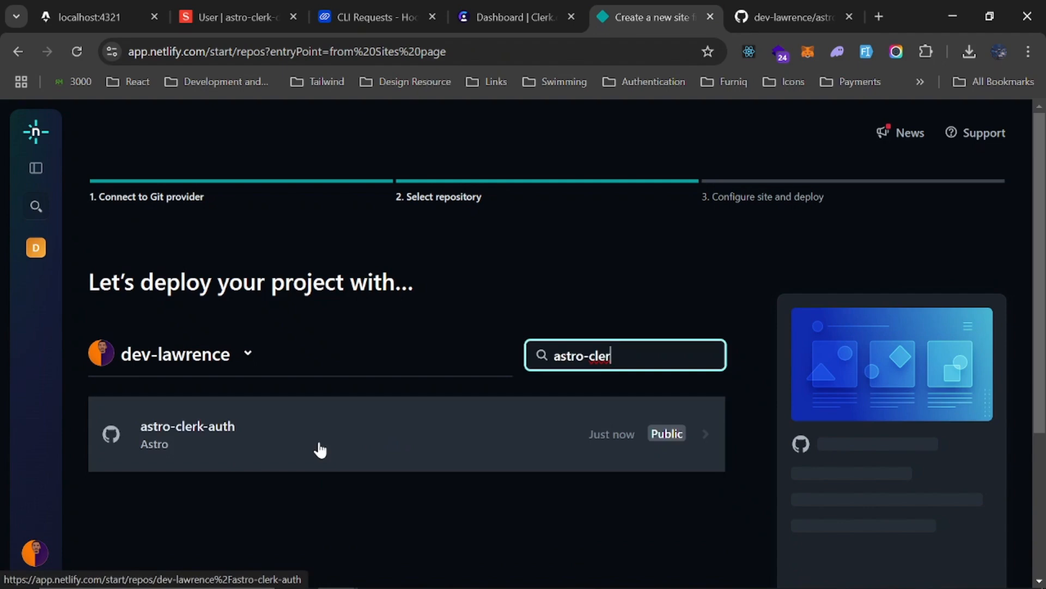
{"action": "left_click", "coordinate": [320, 444]}
{"action": "scroll", "coordinate": [416, 402], "scroll_direction": "down", "scroll_amount": 2}
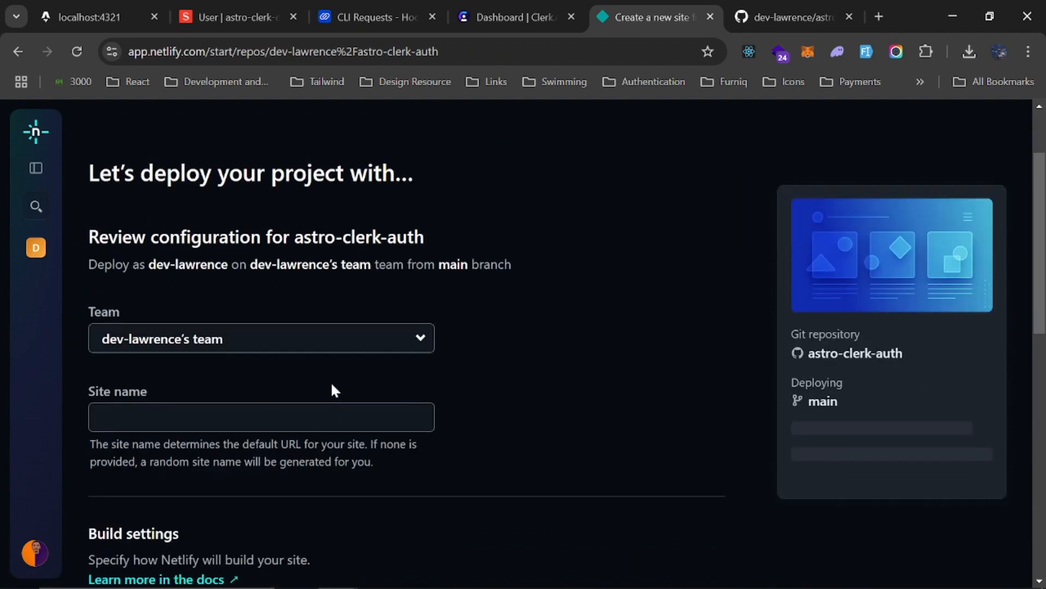
Switch to VS Code, hide the terminal, and open astro.config.mjs
{"action": "key", "text": "alt+Tab"}
{"action": "left_click", "coordinate": [507, 276]}
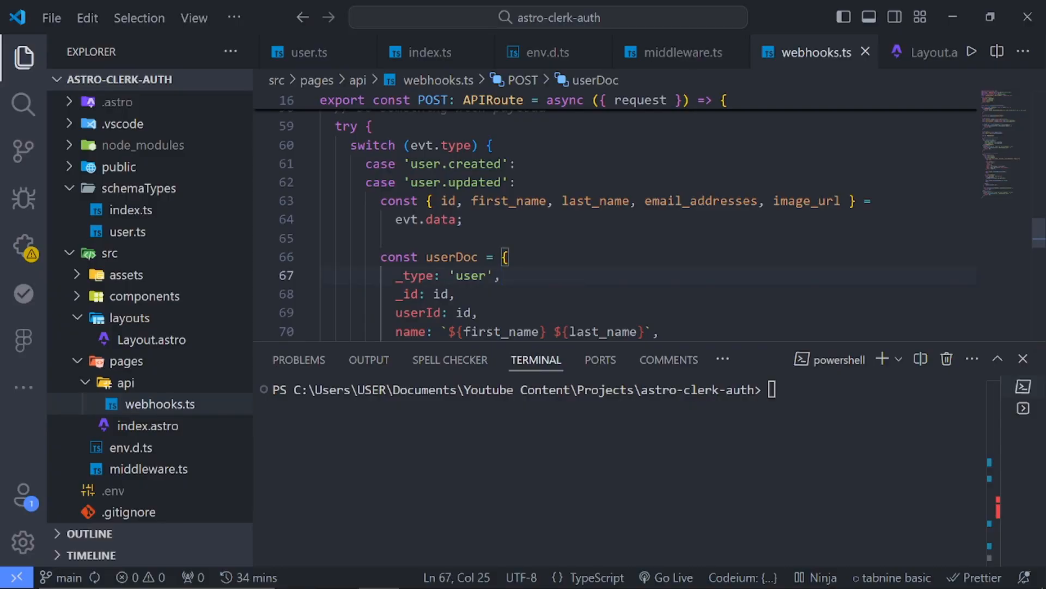
{"action": "key", "text": "ctrl+j"}
{"action": "key", "text": "ctrl+p"}
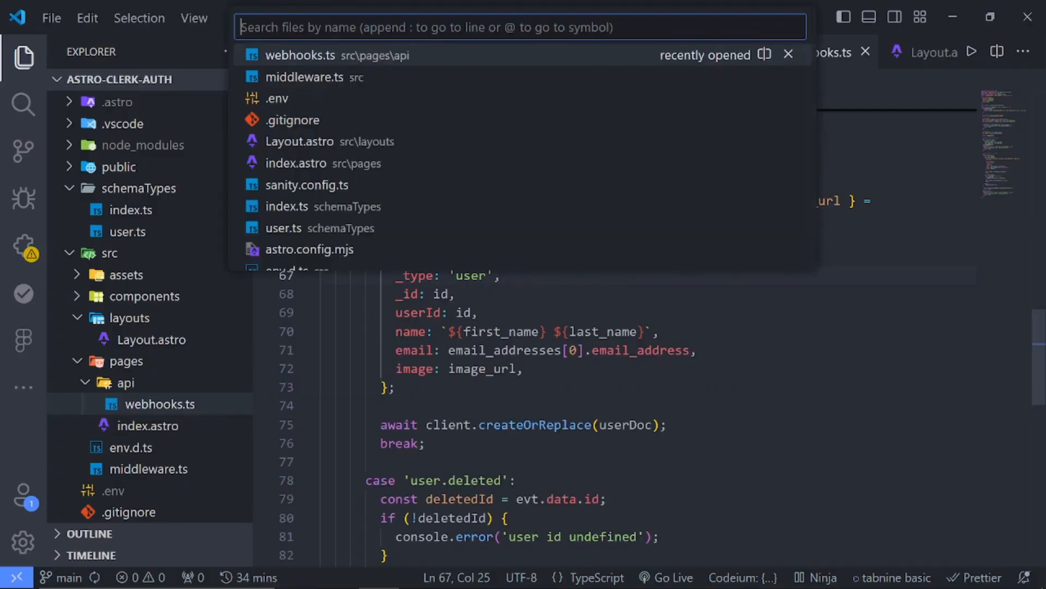
{"action": "type", "text": "ast"}
{"action": "key", "text": "Return"}
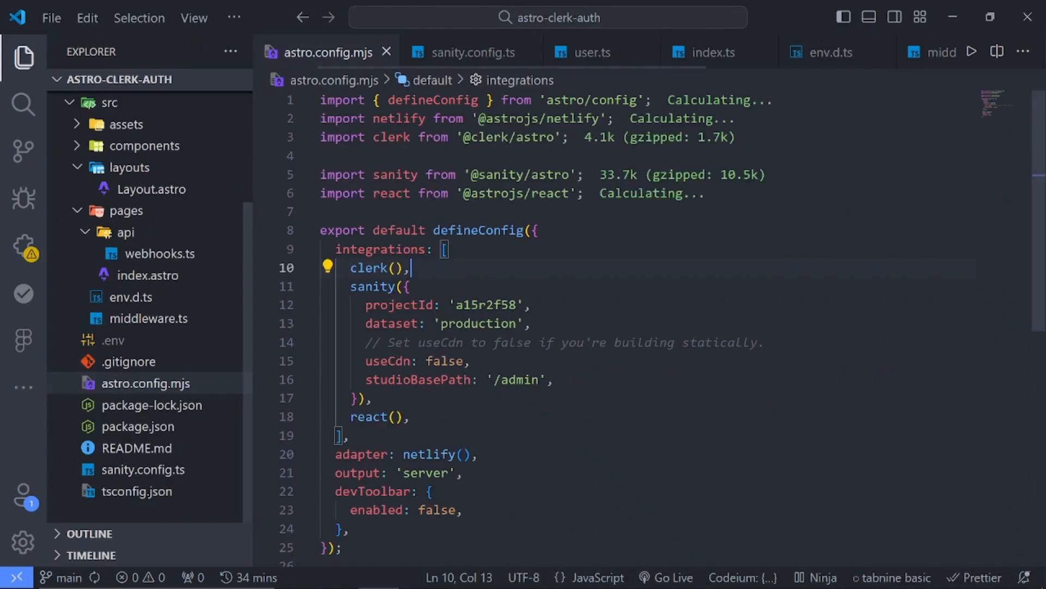
Examine the Netlify adapter line, the netlify import and the surrounding settings in astro.config.mjs
{"action": "scroll", "coordinate": [545, 327], "scroll_direction": "down", "scroll_amount": 2}
{"action": "left_click_drag", "start_coordinate": [478, 330], "coordinate": [328, 331]}
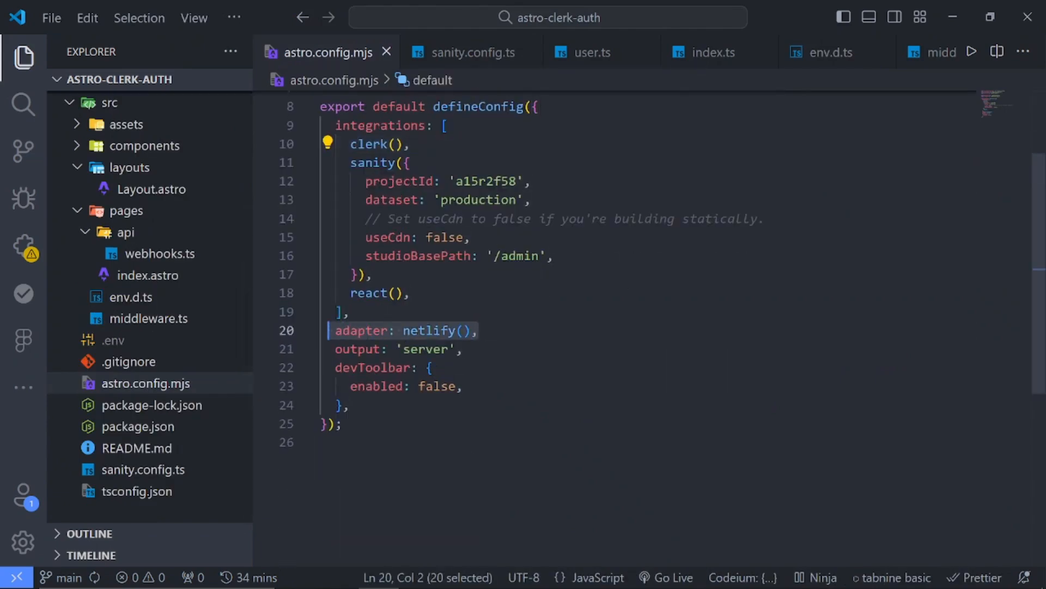
{"action": "left_click", "coordinate": [479, 330]}
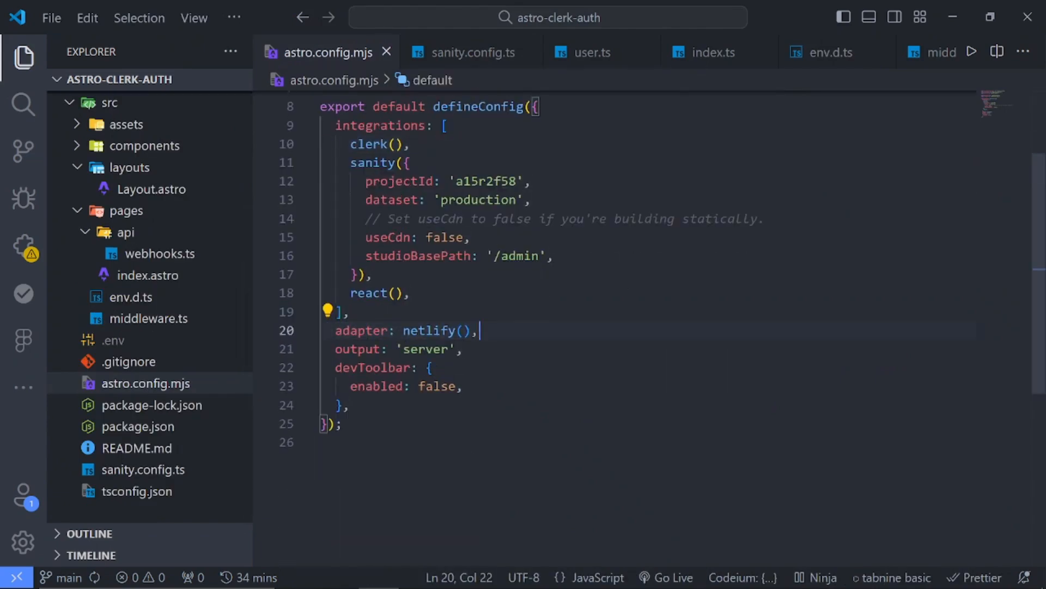
{"action": "key", "text": "shift+Up"}
{"action": "key", "text": "shift+Right"}
{"action": "key", "text": "Right"}
{"action": "key", "text": "ctrl+shift+Left"}
{"action": "key", "text": "ctrl+shift+Left"}
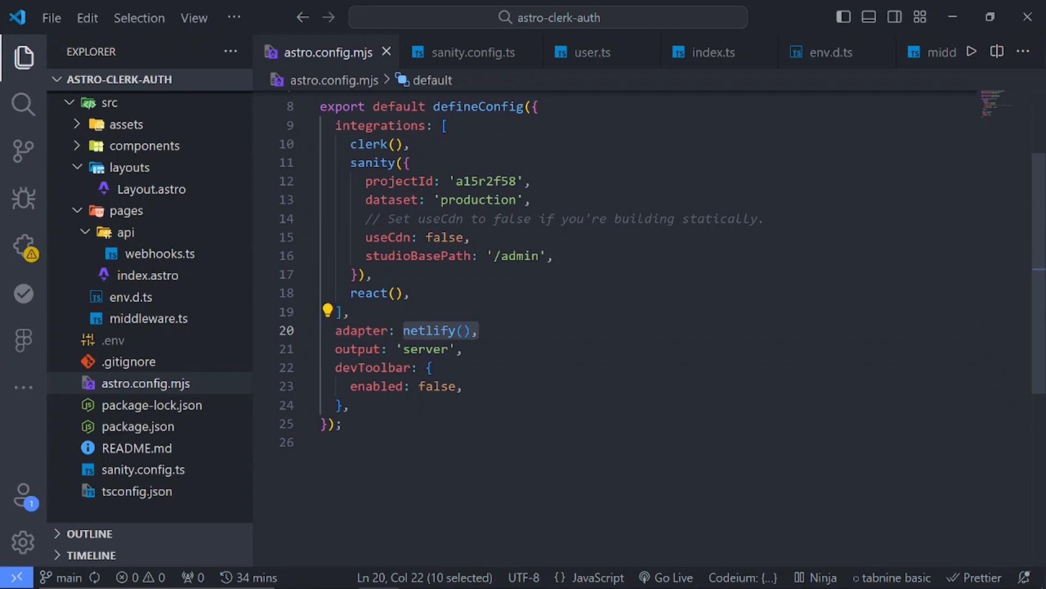
{"action": "scroll", "coordinate": [614, 328], "scroll_direction": "up", "scroll_amount": 1}
{"action": "left_click", "coordinate": [480, 372]}
{"action": "left_click", "coordinate": [350, 353]}
{"action": "scroll", "coordinate": [615, 328], "scroll_direction": "up", "scroll_amount": 2}
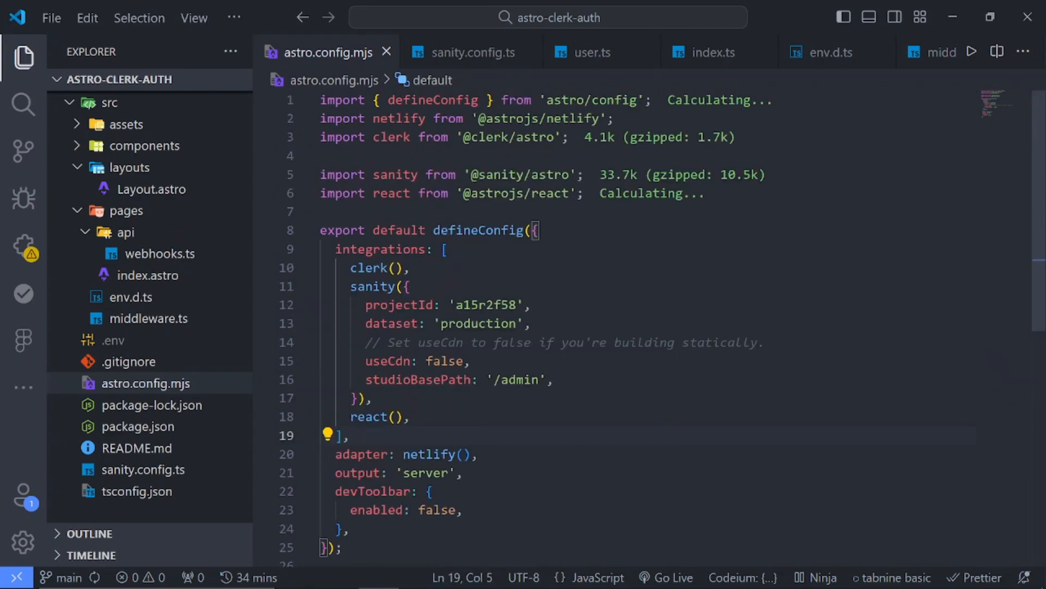
{"action": "scroll", "coordinate": [615, 329], "scroll_direction": "down", "scroll_amount": 2}
{"action": "left_click", "coordinate": [479, 331]}
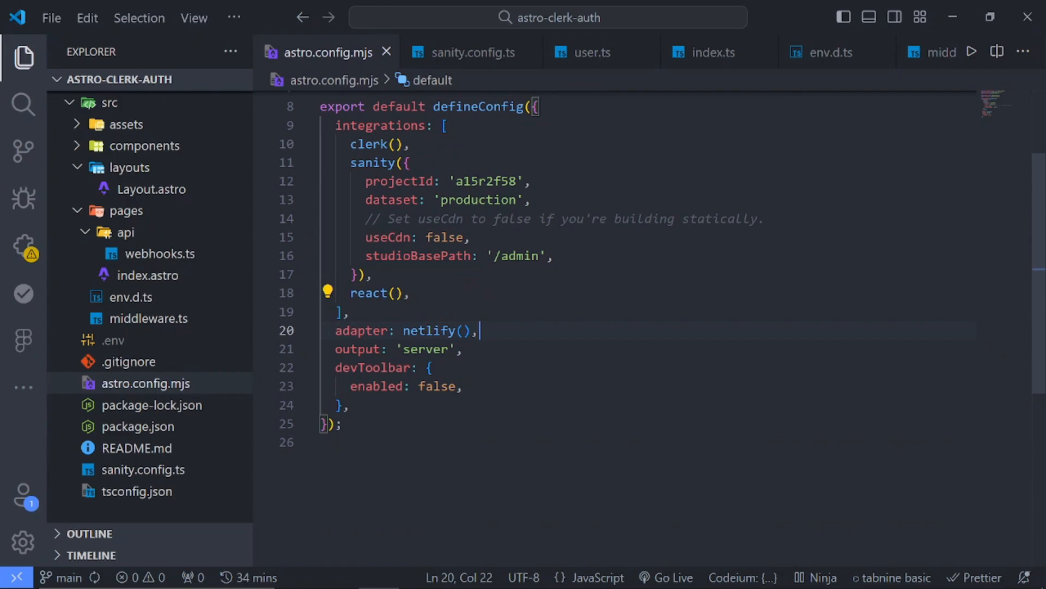
{"action": "scroll", "coordinate": [616, 240], "scroll_direction": "up", "scroll_amount": 2}
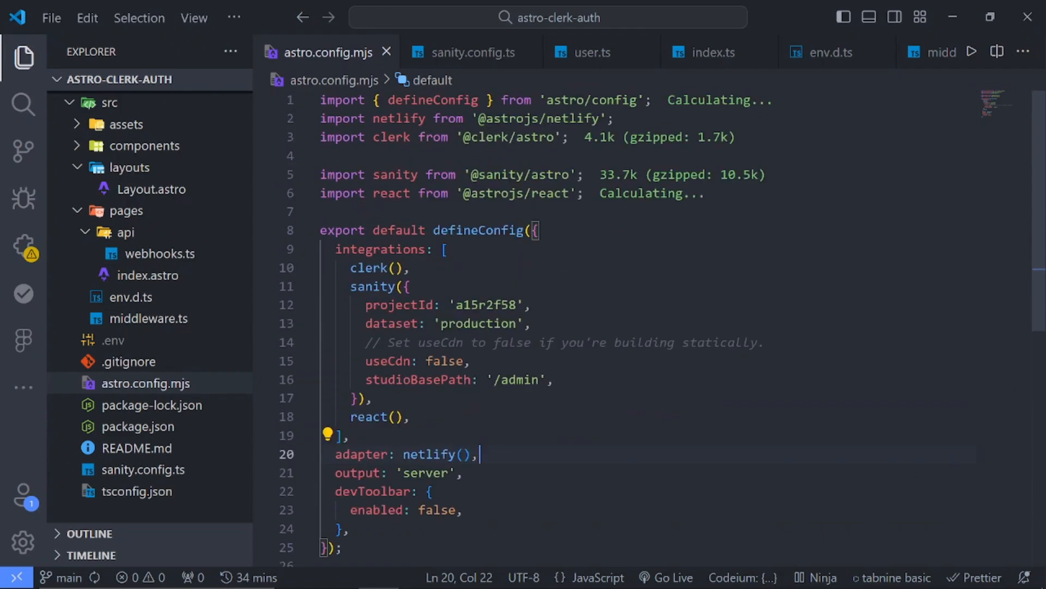
{"action": "left_click", "coordinate": [616, 242]}
Switch back to Netlify in Chrome, set the site name to astro-clerk-auth, and check its availability
{"action": "key", "text": "alt+Tab"}
{"action": "scroll", "coordinate": [514, 354], "scroll_direction": "down", "scroll_amount": 2}
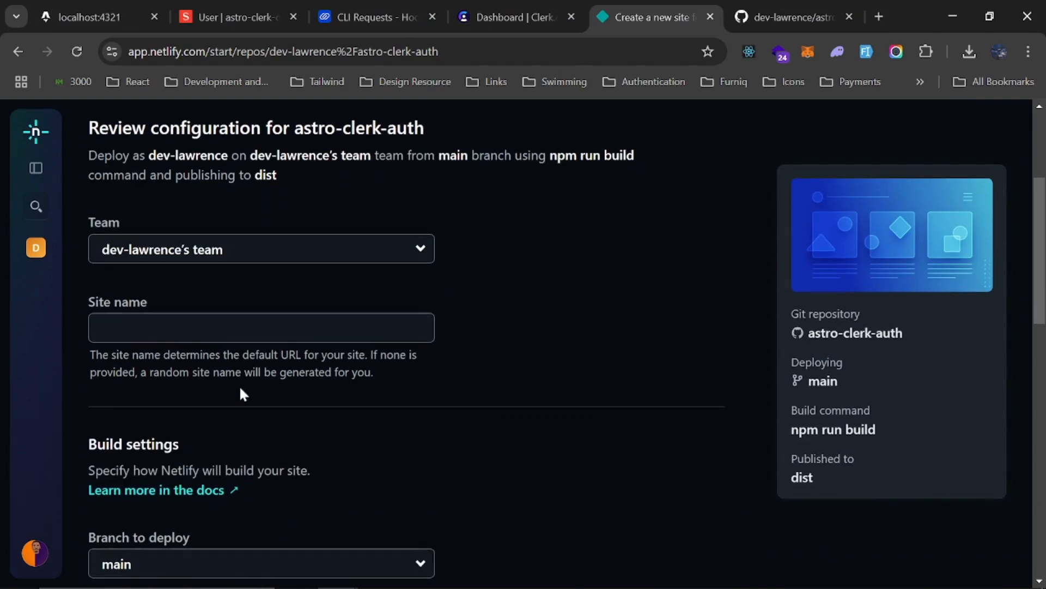
{"action": "left_click", "coordinate": [243, 327]}
{"action": "type", "text": "as"}
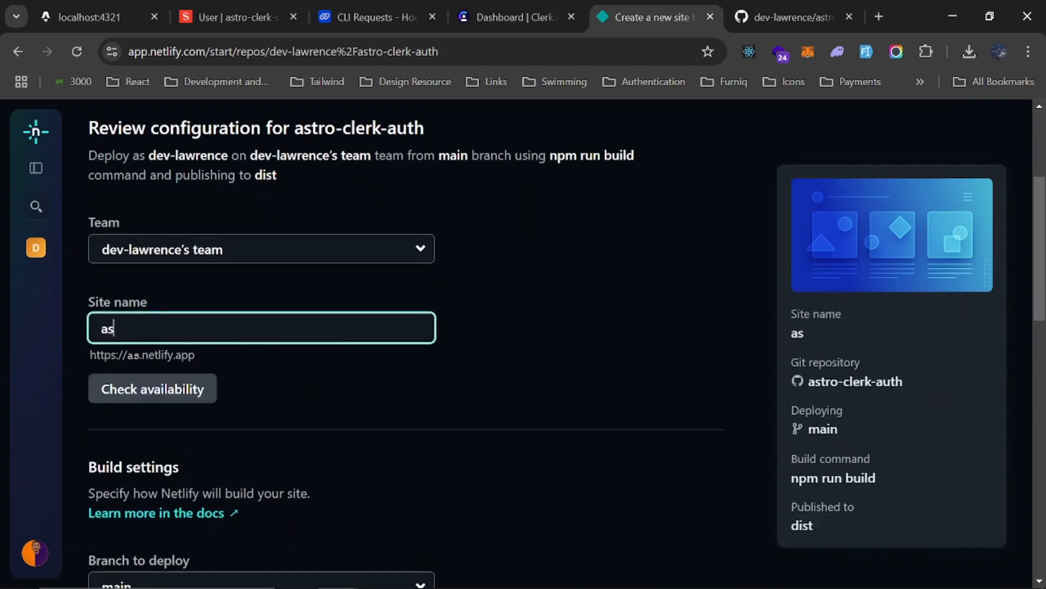
{"action": "type", "text": "tro-clerk-ath"}
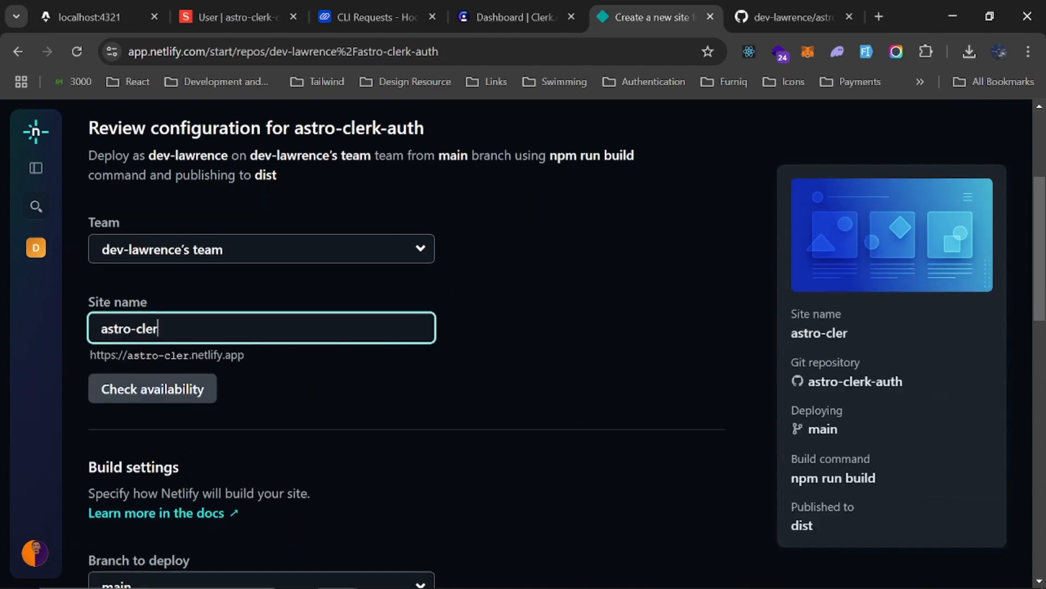
{"action": "key", "text": "BackSpace"}
{"action": "key", "text": "BackSpace"}
{"action": "type", "text": "hth"}
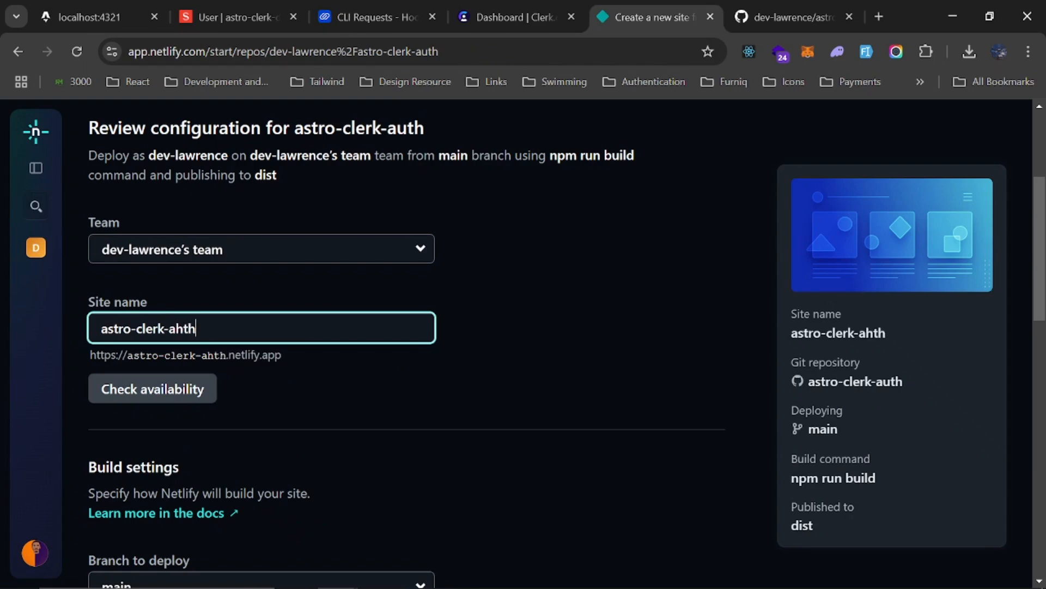
{"action": "key", "text": "BackSpace"}
{"action": "key", "text": "BackSpace"}
{"action": "key", "text": "BackSpace"}
{"action": "type", "text": "uth"}
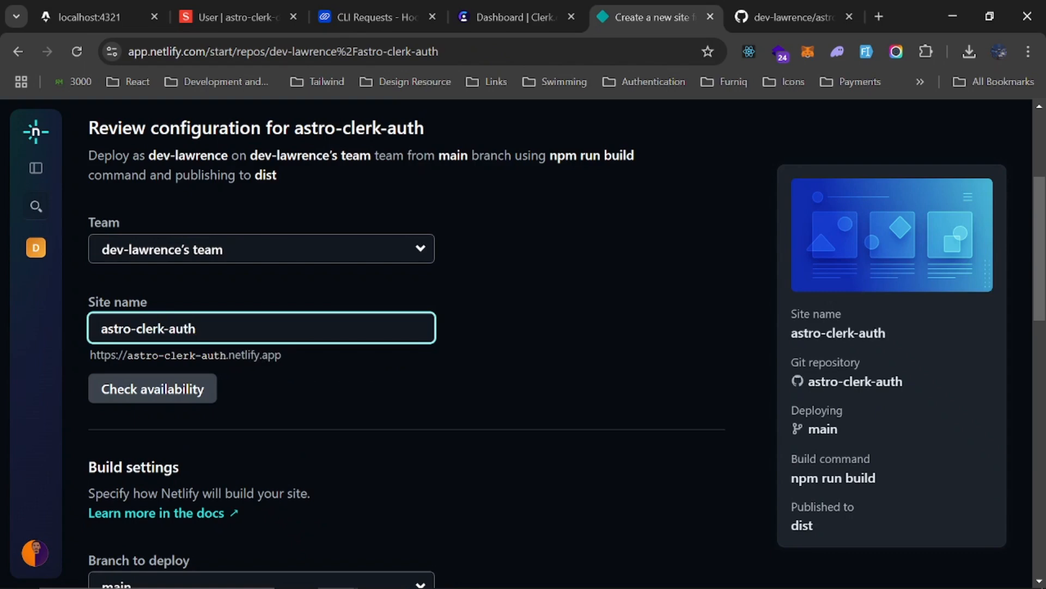
{"action": "left_click", "coordinate": [182, 388]}
{"action": "scroll", "coordinate": [326, 385], "scroll_direction": "down", "scroll_amount": 14}
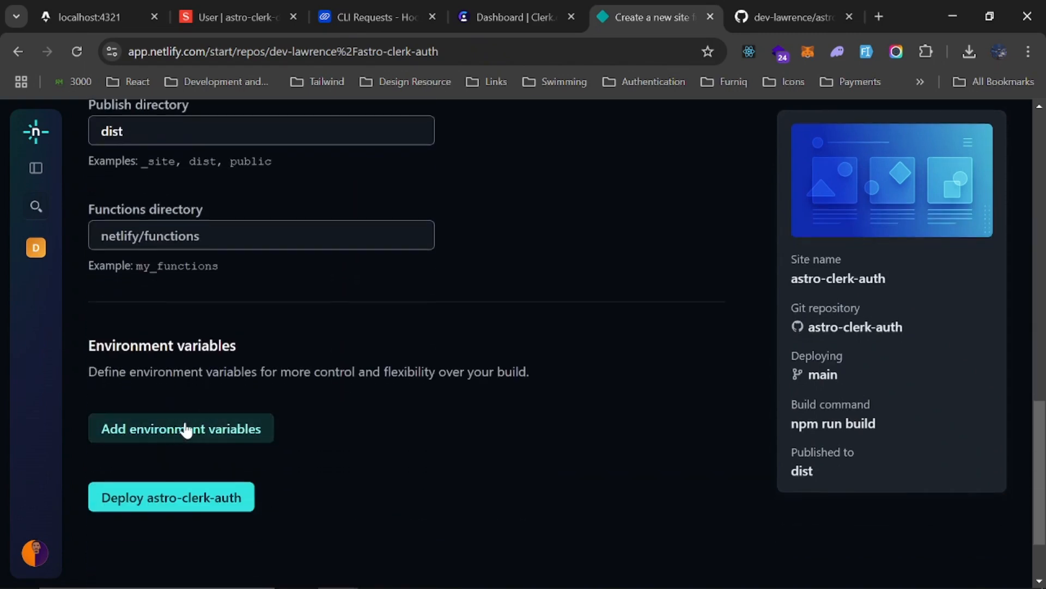
Paste the Clerk publishable key, Clerk secret key, signing secret and Sanity token as Netlify environment variables, and deploy astro-clerk-auth
{"action": "left_click", "coordinate": [235, 421]}
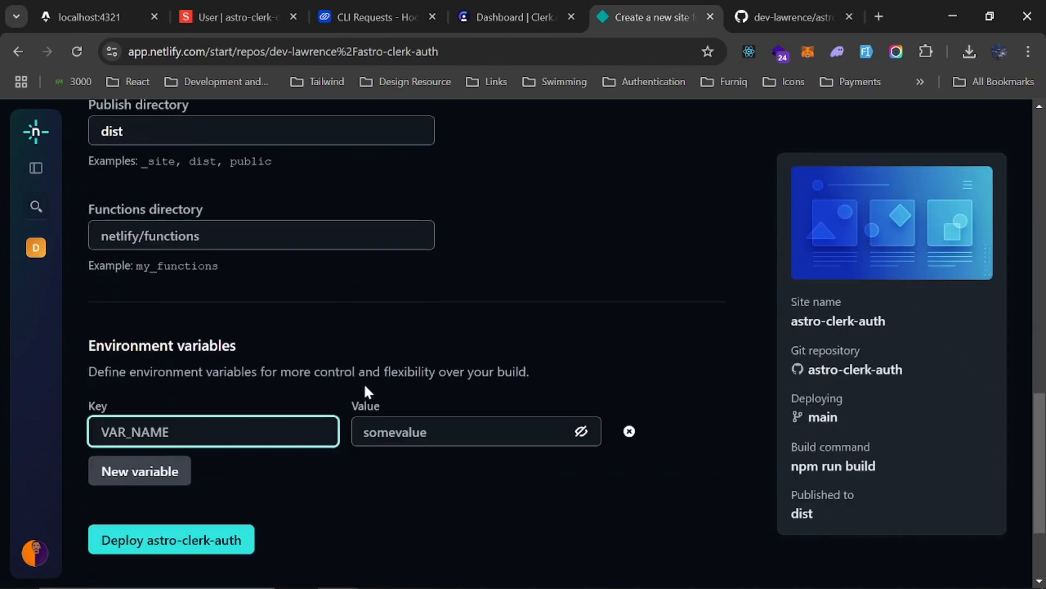
{"action": "scroll", "coordinate": [223, 387], "scroll_direction": "down", "scroll_amount": 2}
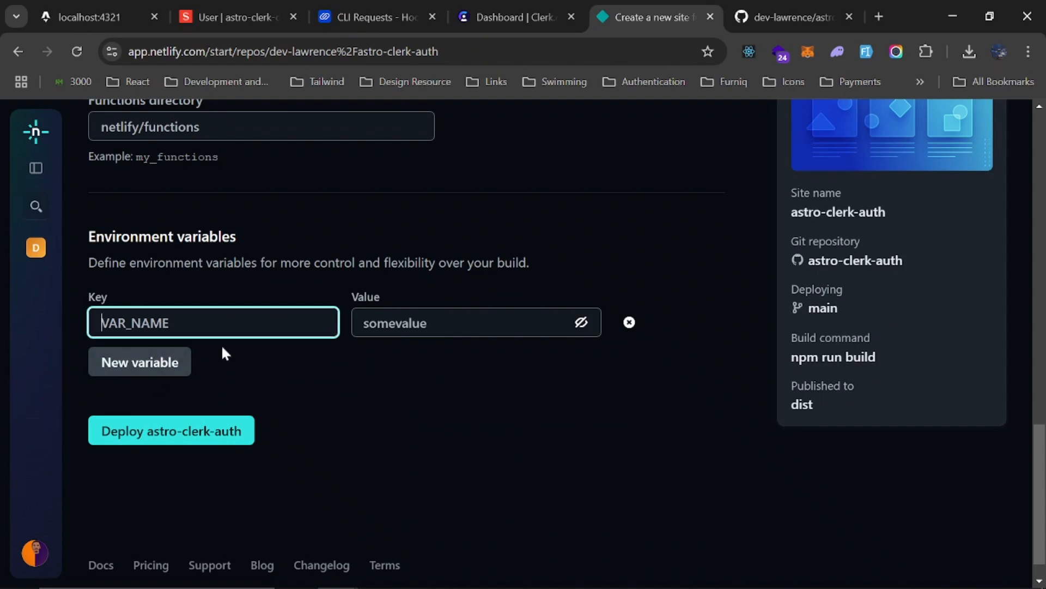
{"action": "key", "text": "alt+Tab"}
{"action": "key", "text": "ctrl+v"}
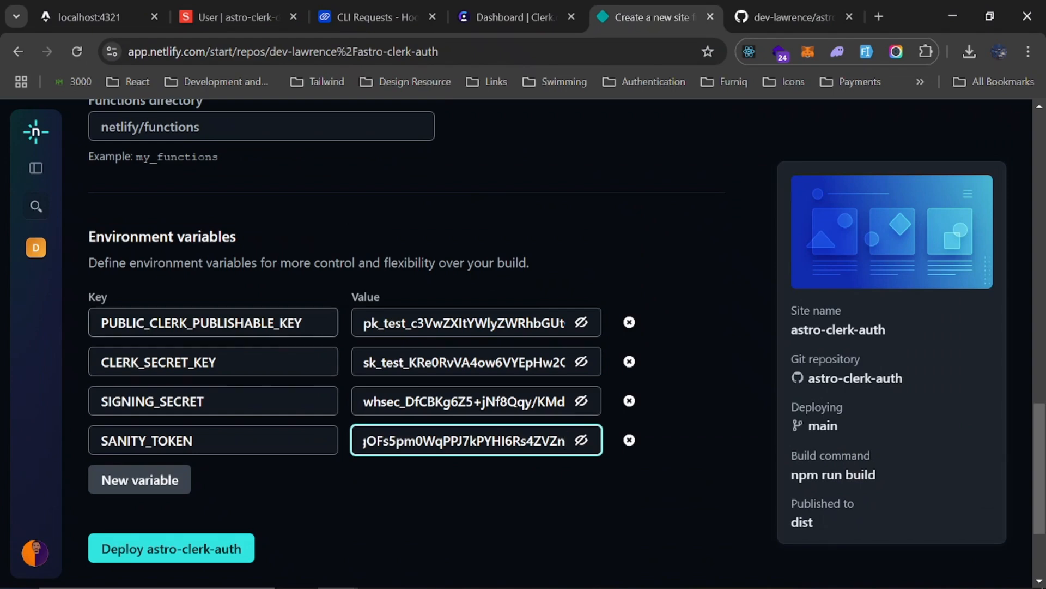
{"action": "scroll", "coordinate": [250, 300], "scroll_direction": "down", "scroll_amount": 2}
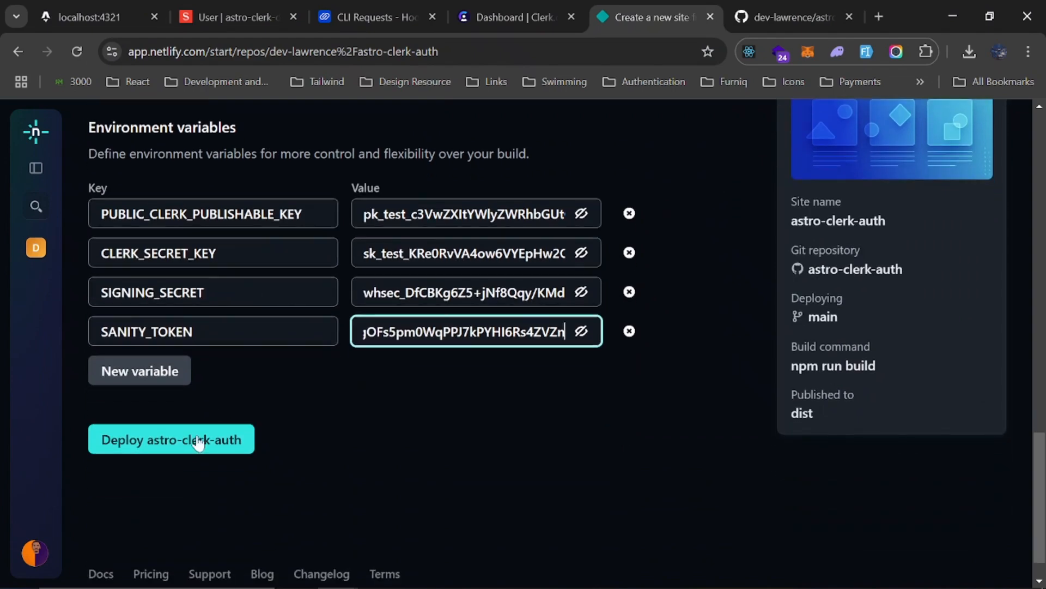
{"action": "left_click", "coordinate": [186, 451]}
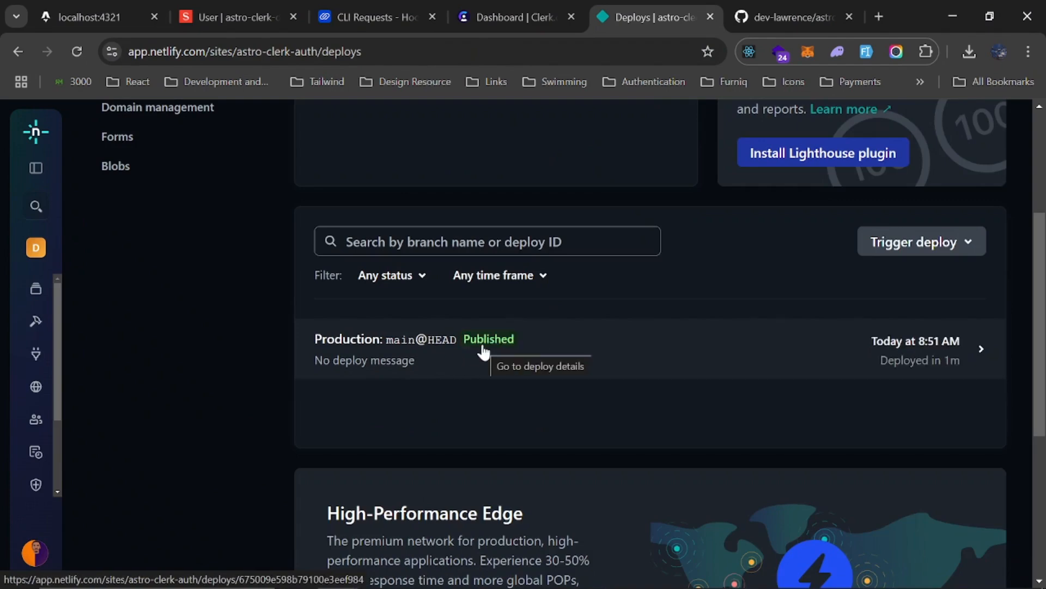
Open the deployed astro-clerk-auth.netlify.app site and place its browser tab directly after the localhost:4321 tab
{"action": "scroll", "coordinate": [463, 361], "scroll_direction": "up", "scroll_amount": 4}
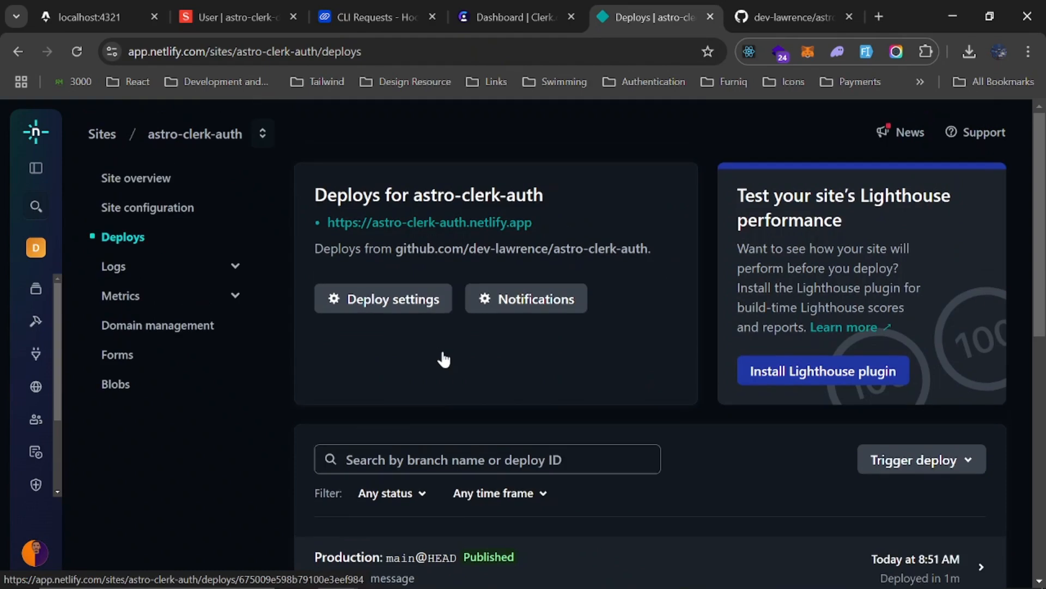
{"action": "left_click", "coordinate": [460, 223]}
{"action": "left_click_drag", "start_coordinate": [658, 16], "coordinate": [242, 38]}
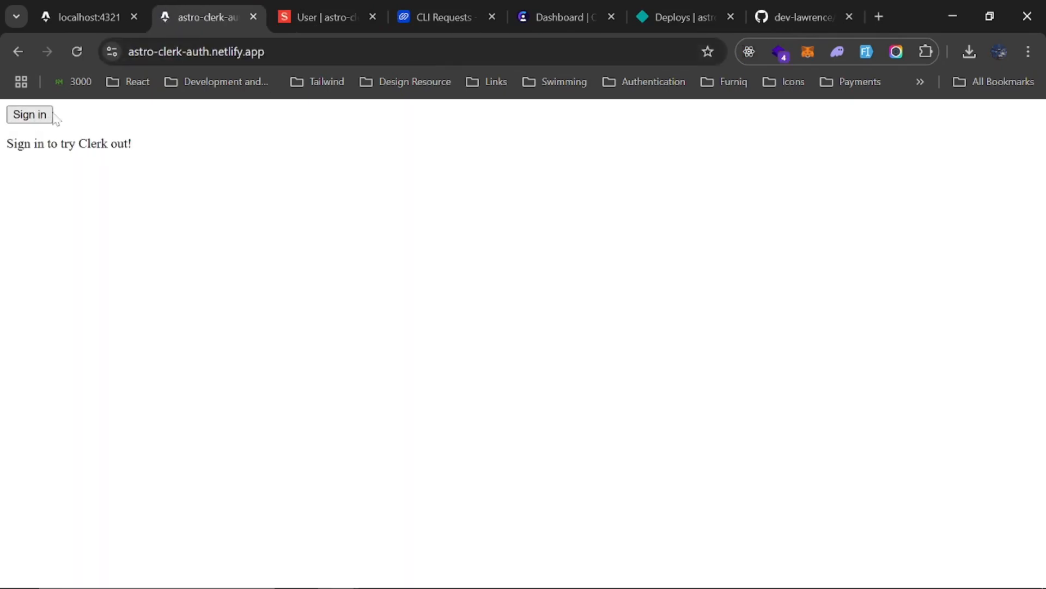
Compare the localhost:4321 address of the Sanity Studio user list with the deployed site's Netlify address
{"action": "left_click", "coordinate": [331, 12]}
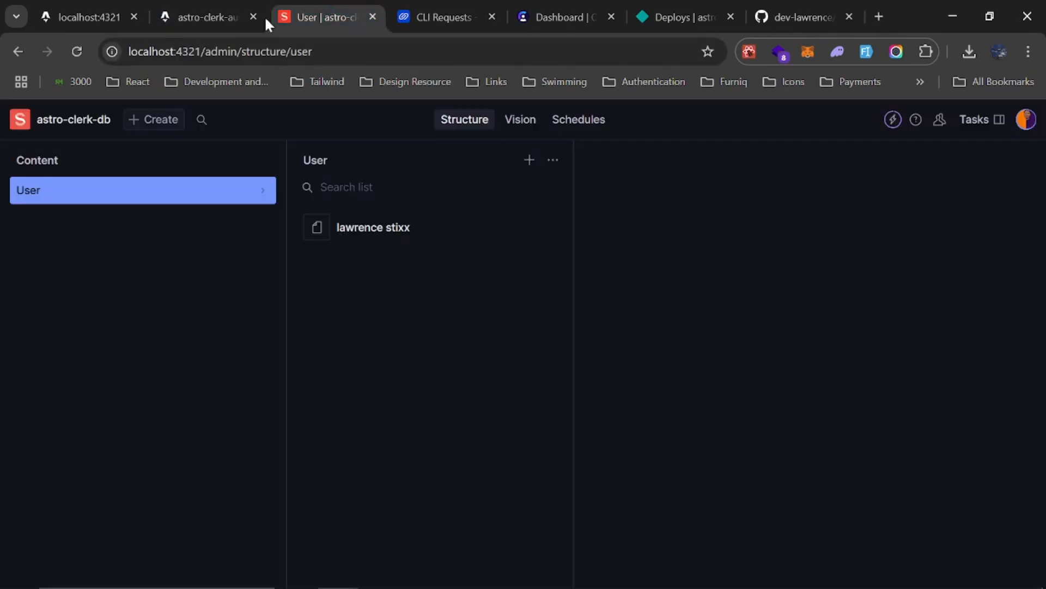
{"action": "left_click", "coordinate": [129, 51]}
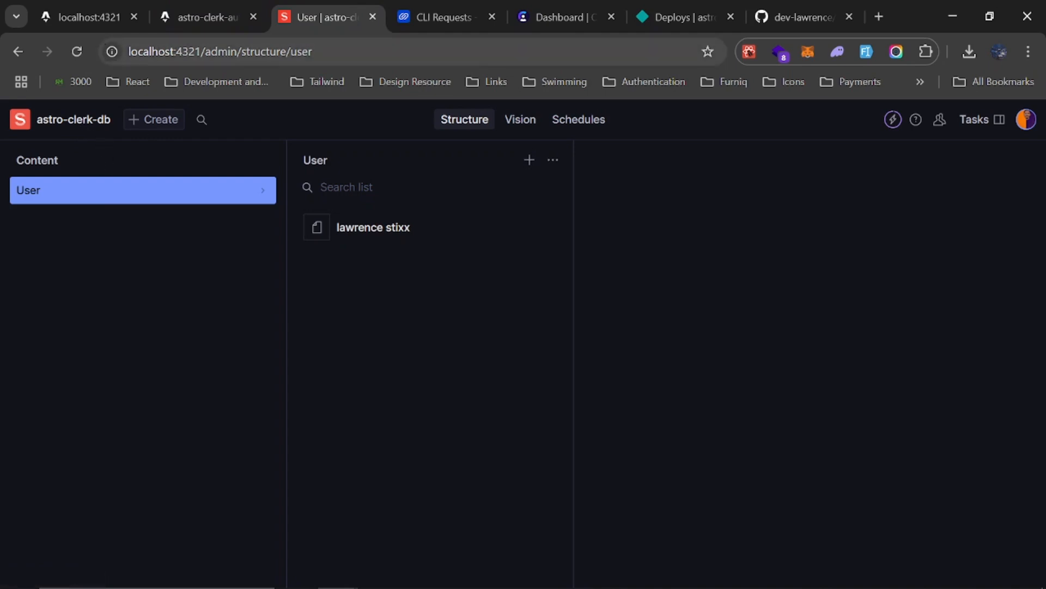
{"action": "left_click_drag", "start_coordinate": [129, 51], "coordinate": [205, 51]}
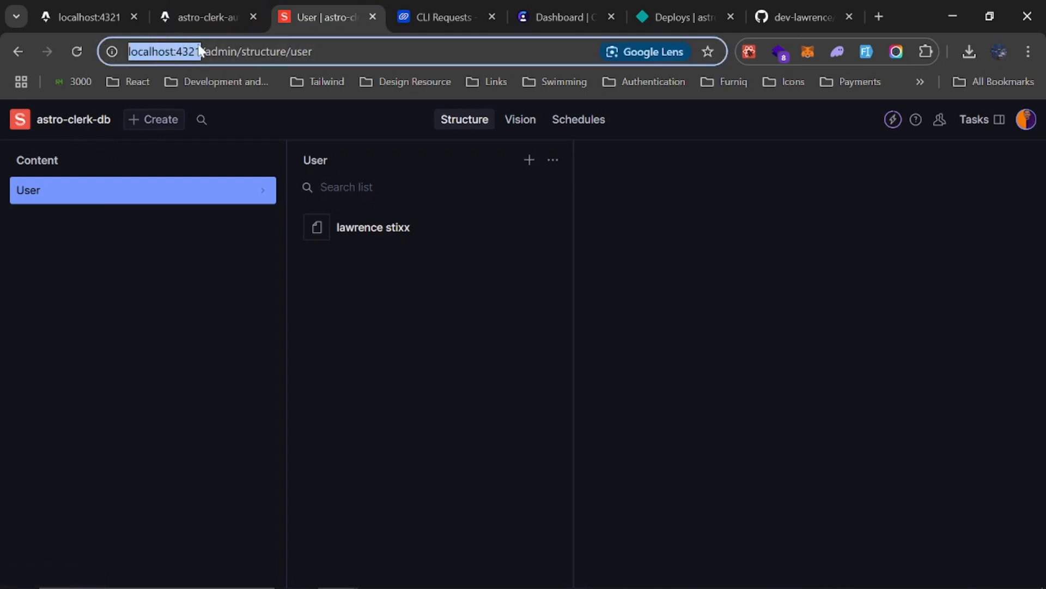
{"action": "left_click", "coordinate": [208, 12]}
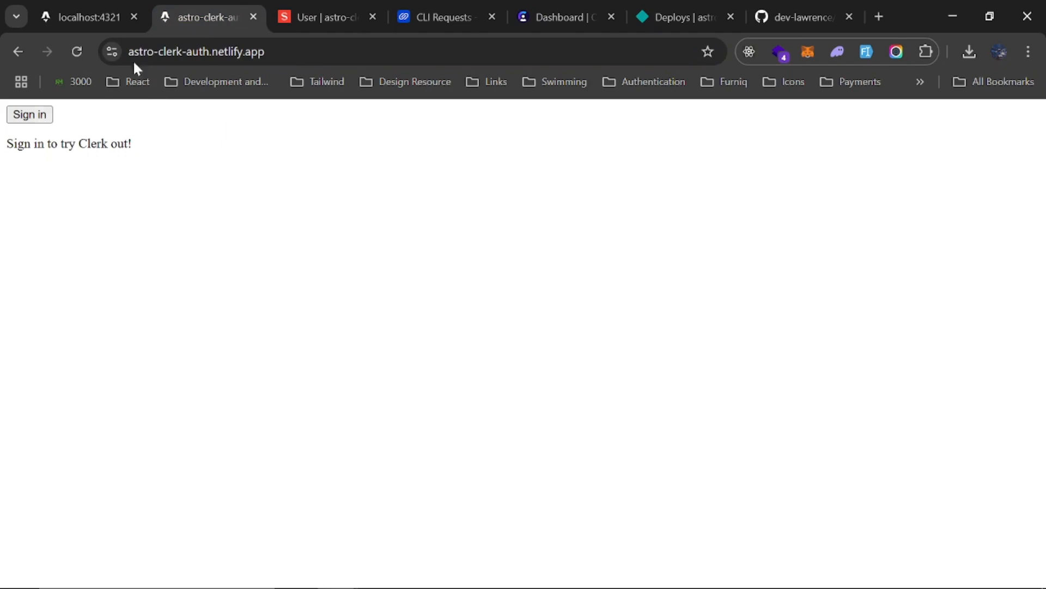
{"action": "left_click_drag", "start_coordinate": [140, 51], "coordinate": [267, 51]}
{"action": "left_click", "coordinate": [306, 3]}
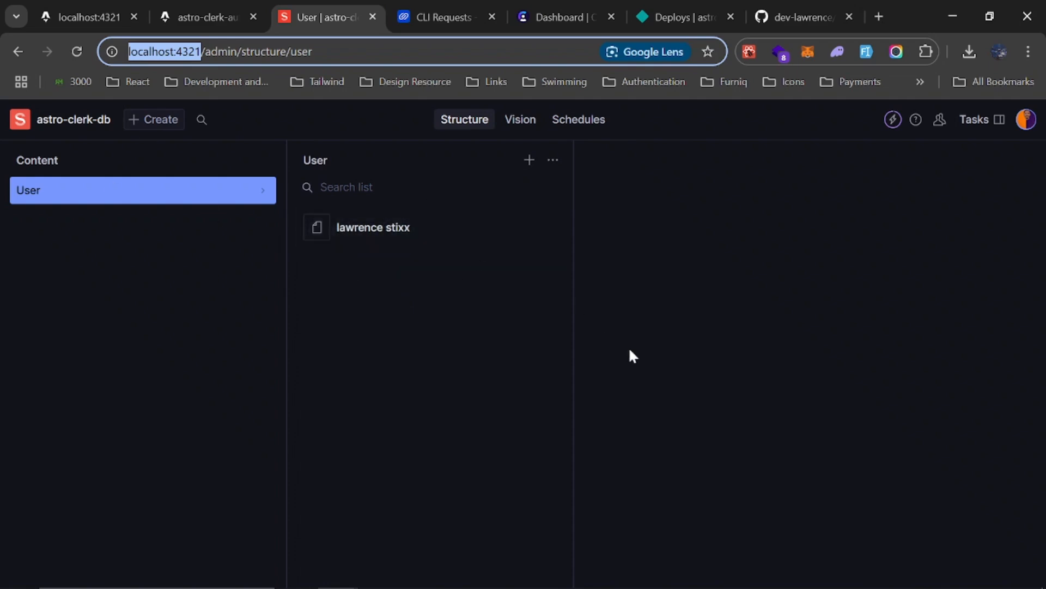
{"action": "left_click", "coordinate": [210, 10]}
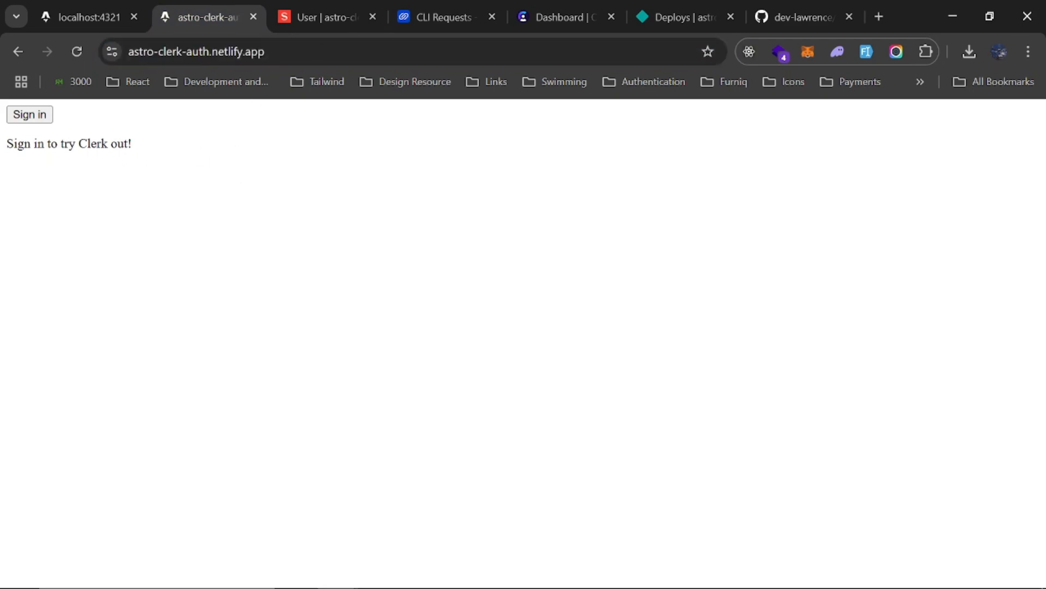
{"action": "left_click", "coordinate": [297, 15]}
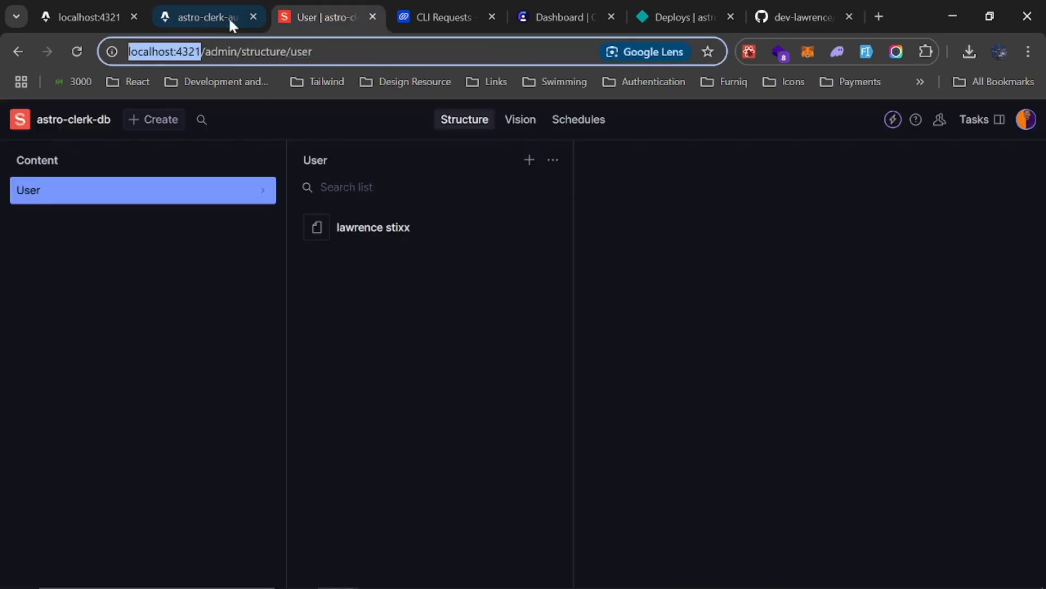
{"action": "left_click", "coordinate": [211, 16]}
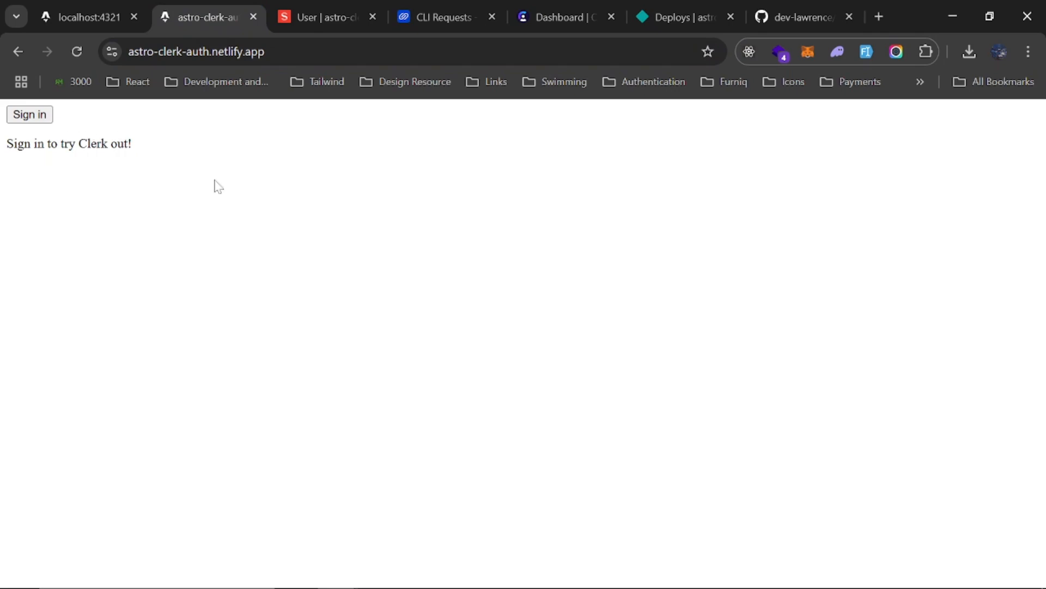
Sign in to the deployed site with Google and look over the account's profile details
{"action": "left_click", "coordinate": [41, 117]}
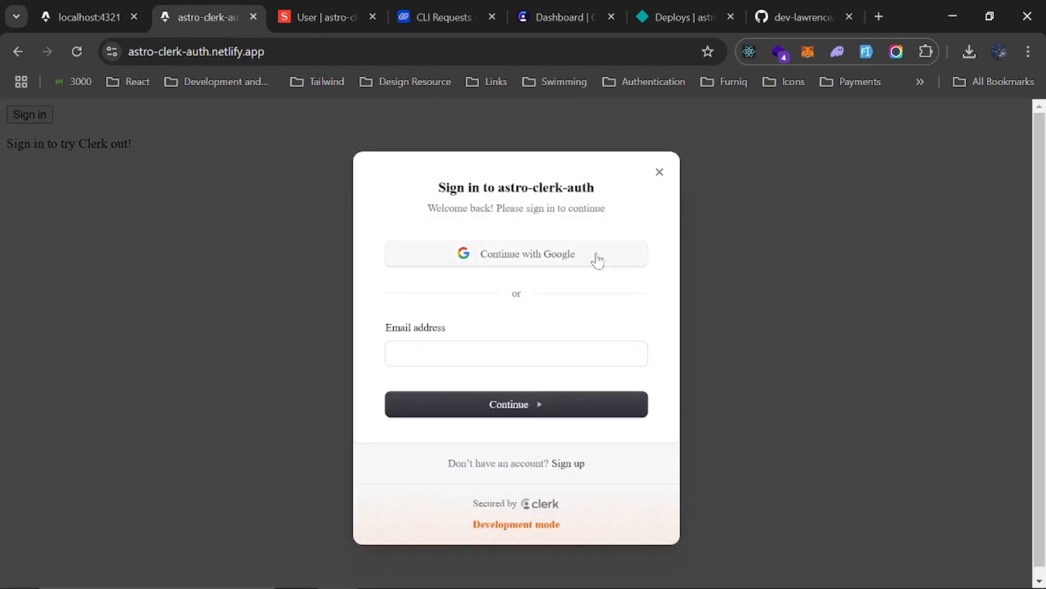
{"action": "left_click", "coordinate": [596, 262]}
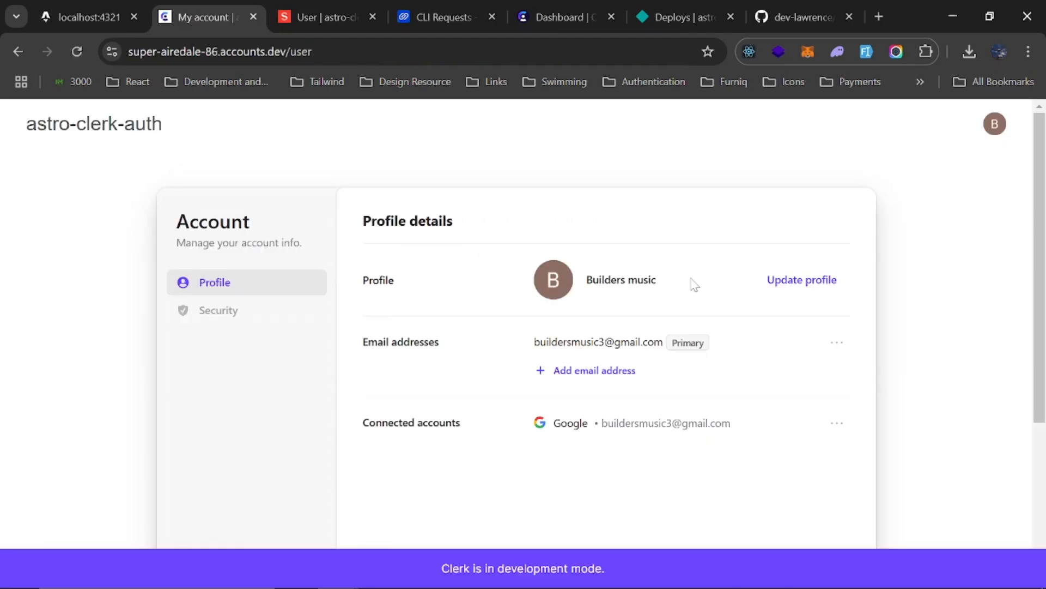
{"action": "scroll", "coordinate": [692, 281], "scroll_direction": "down", "scroll_amount": 2}
{"action": "scroll", "coordinate": [696, 285], "scroll_direction": "up", "scroll_amount": 2}
Open the newly synced user's document in the local Sanity Studio and review its fields
{"action": "left_click", "coordinate": [313, 15]}
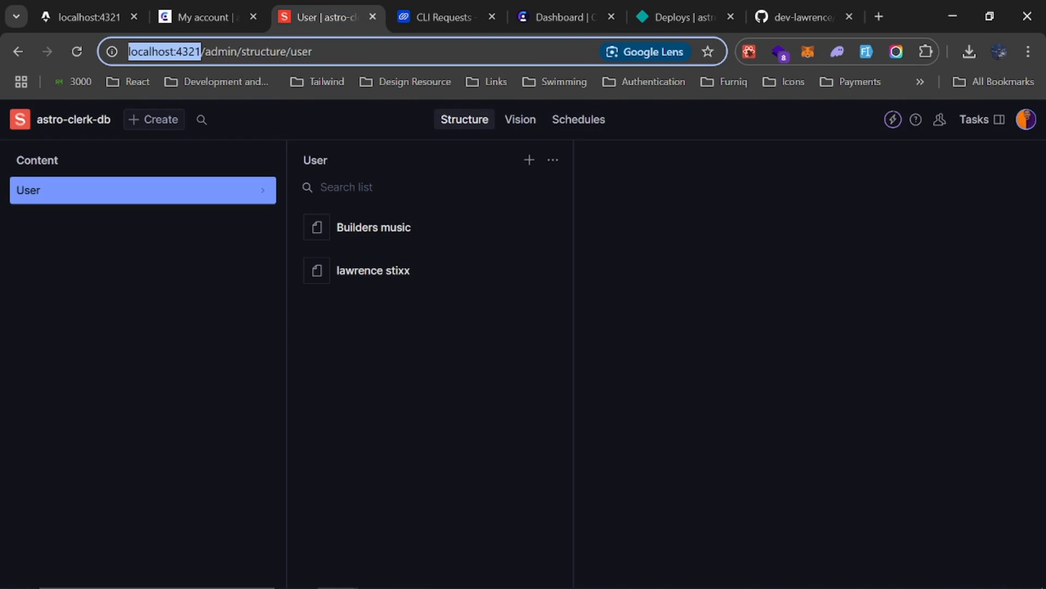
{"action": "left_click", "coordinate": [381, 236]}
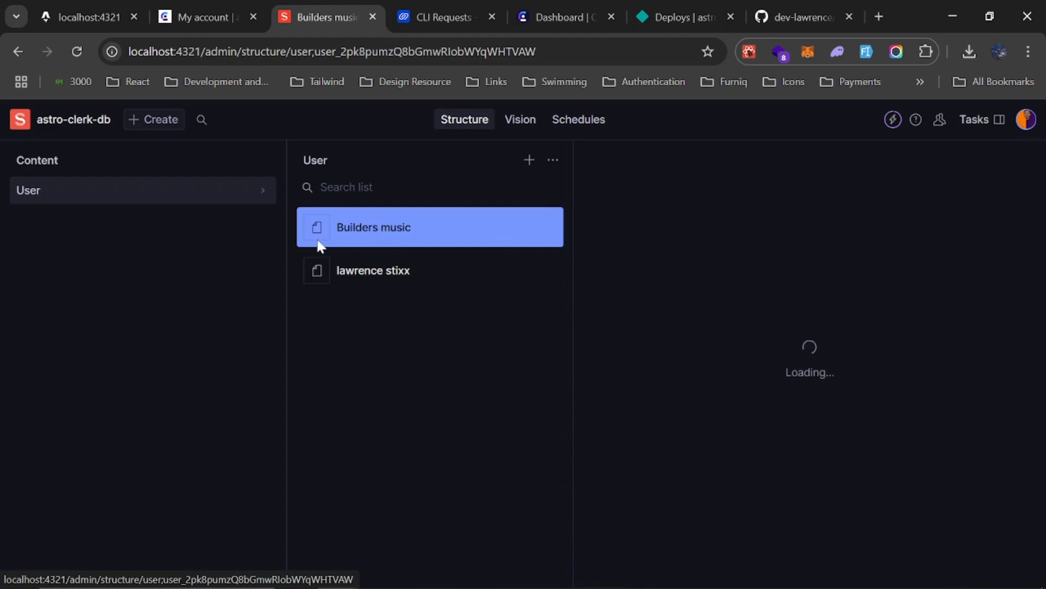
{"action": "scroll", "coordinate": [724, 267], "scroll_direction": "down", "scroll_amount": 4}
{"action": "scroll", "coordinate": [724, 267], "scroll_direction": "up", "scroll_amount": 4}
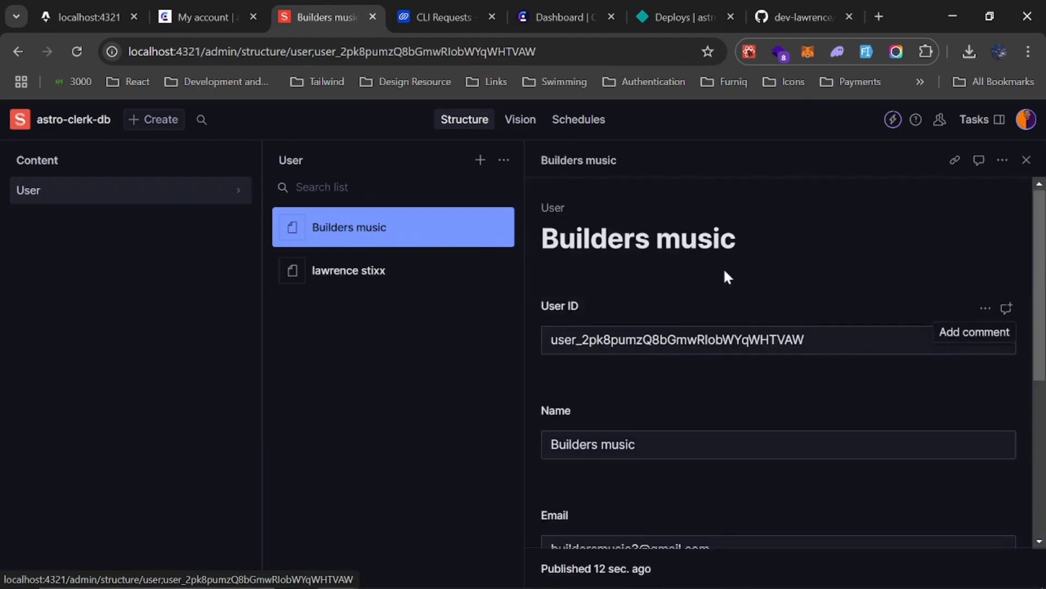
Open the latest astro-clerk-auth request in Hookdeck and examine its headers and body payload
{"action": "left_click", "coordinate": [438, 10]}
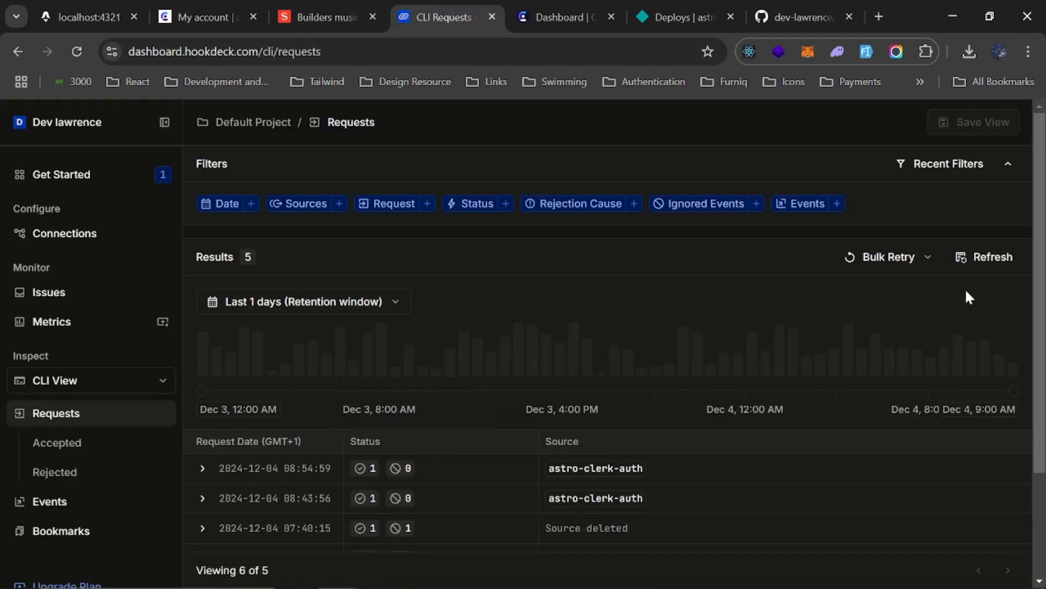
{"action": "scroll", "coordinate": [355, 381], "scroll_direction": "down", "scroll_amount": 2}
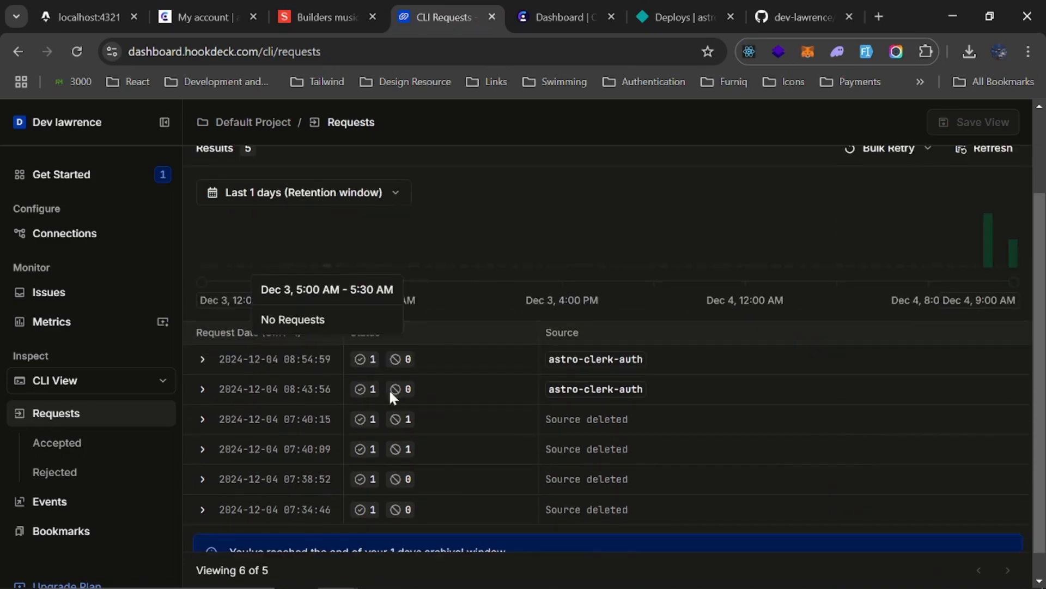
{"action": "left_click", "coordinate": [288, 364]}
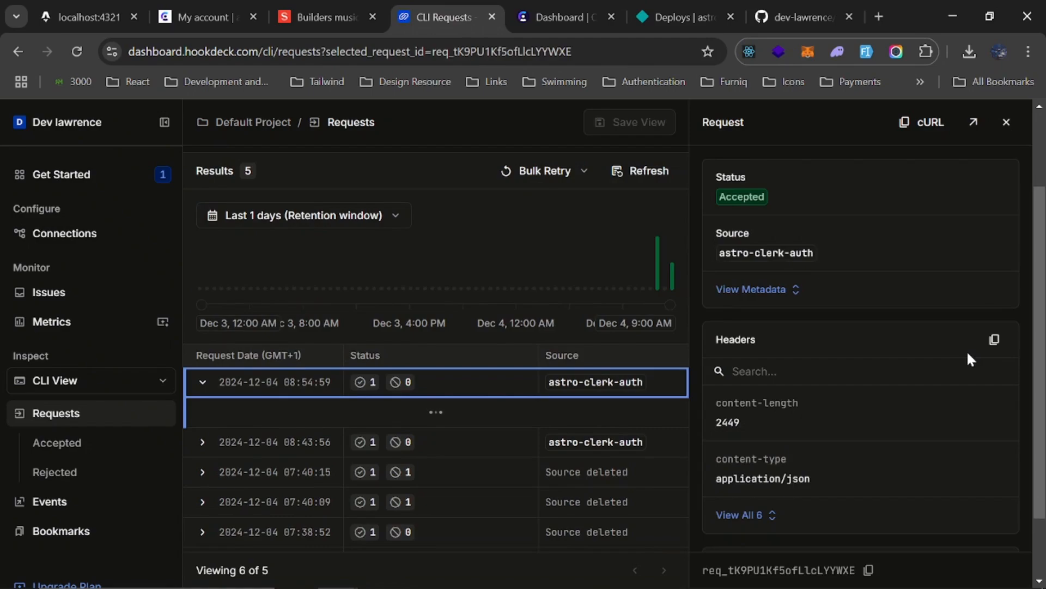
{"action": "scroll", "coordinate": [968, 354], "scroll_direction": "down", "scroll_amount": 15}
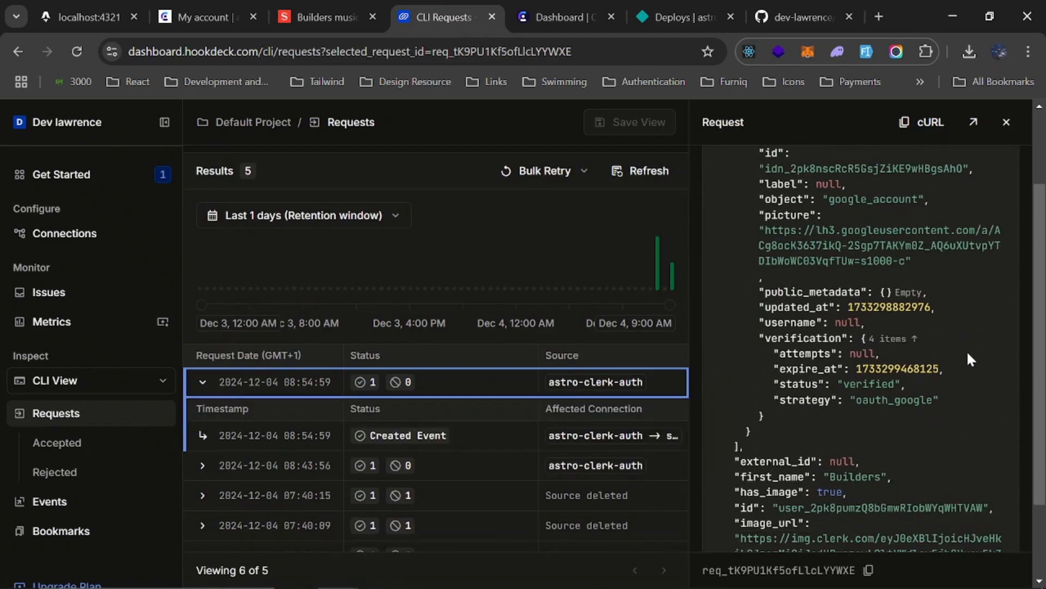
{"action": "scroll", "coordinate": [967, 351], "scroll_direction": "down", "scroll_amount": 3}
{"action": "scroll", "coordinate": [967, 350], "scroll_direction": "up", "scroll_amount": 12}
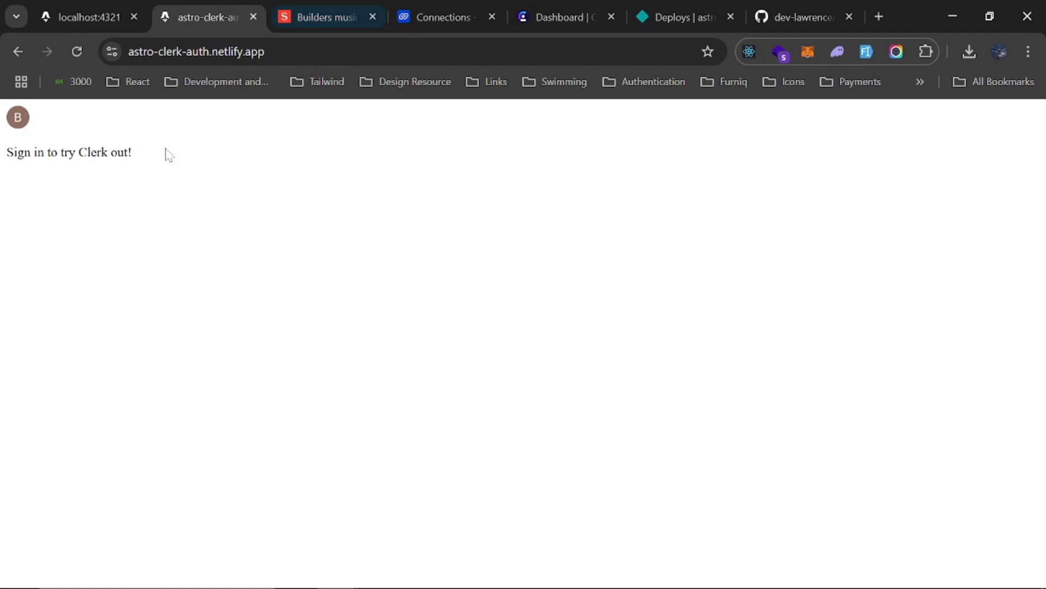
Recheck the Sanity user list and the webhook responses in the Hookdeck CLI window, minimizing that window when finished
{"action": "left_click", "coordinate": [306, 16]}
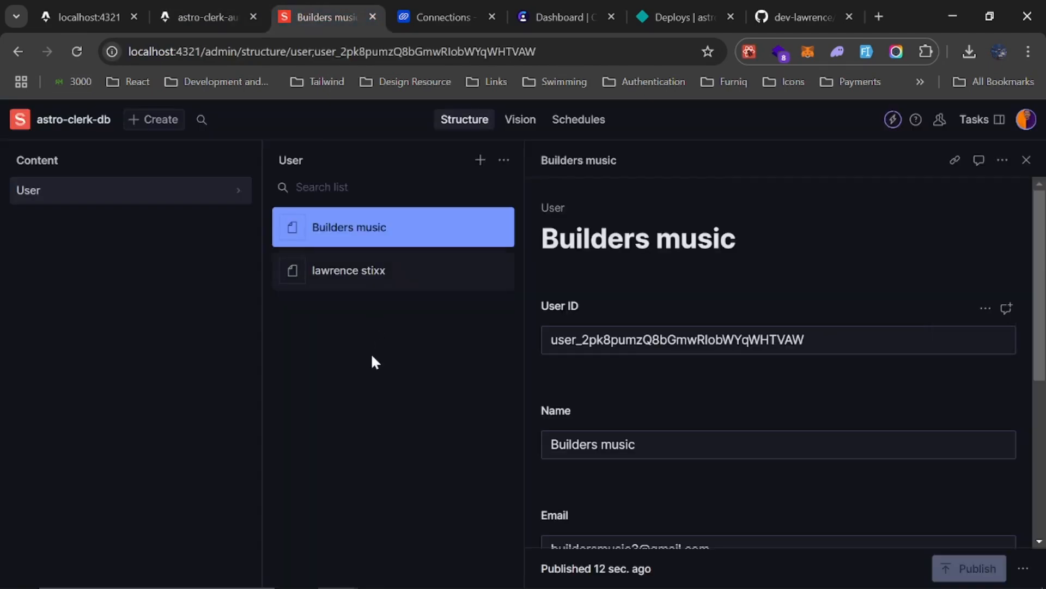
{"action": "left_click", "coordinate": [211, 8]}
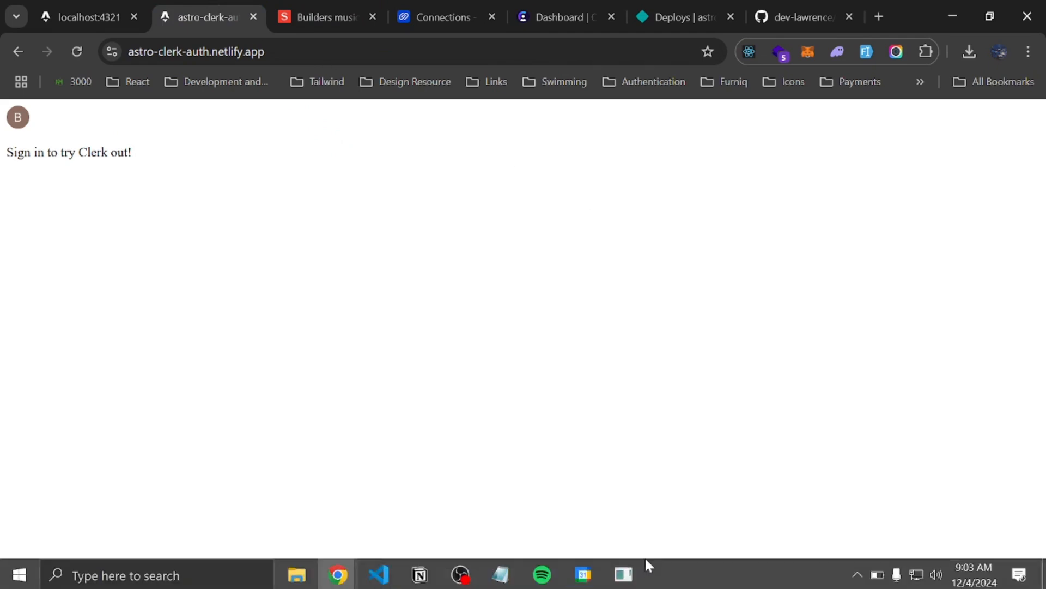
{"action": "left_click", "coordinate": [628, 581]}
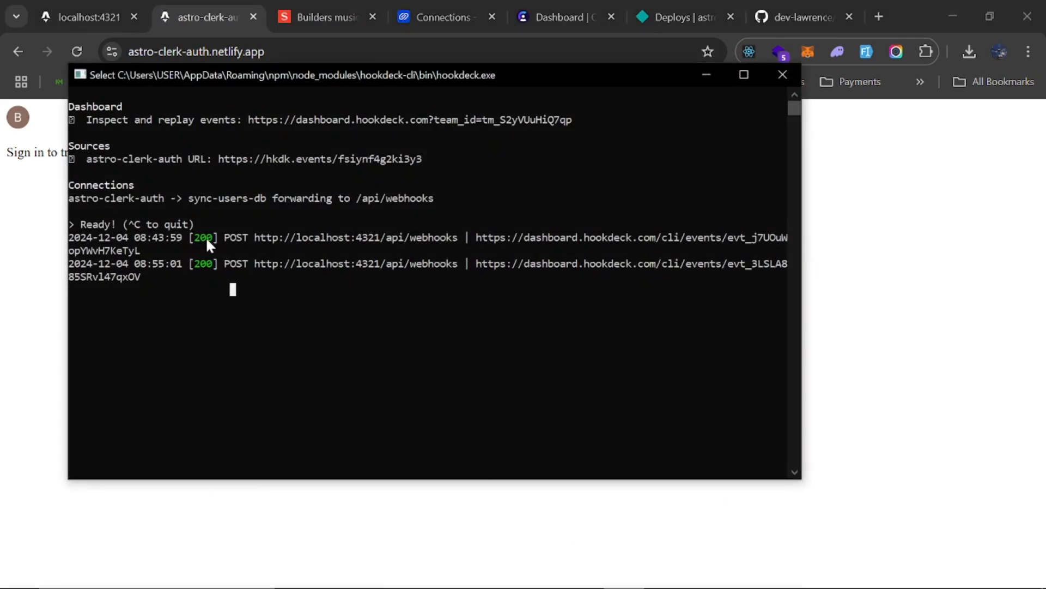
{"action": "left_click", "coordinate": [705, 75]}
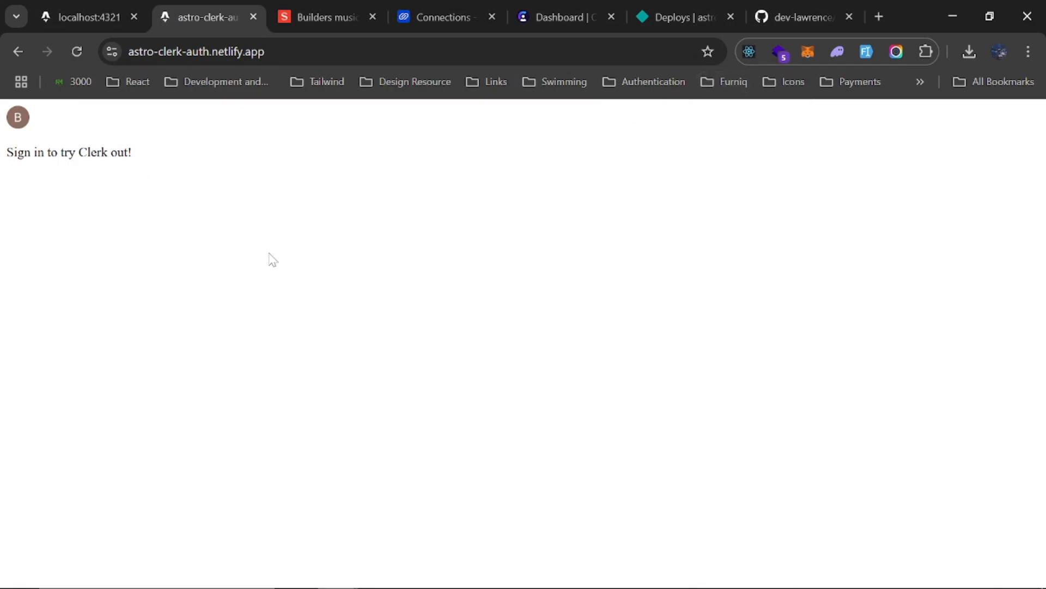
Review the Hookdeck connections list alongside the deployed site, finishing on the connections page
{"action": "left_click", "coordinate": [446, 11]}
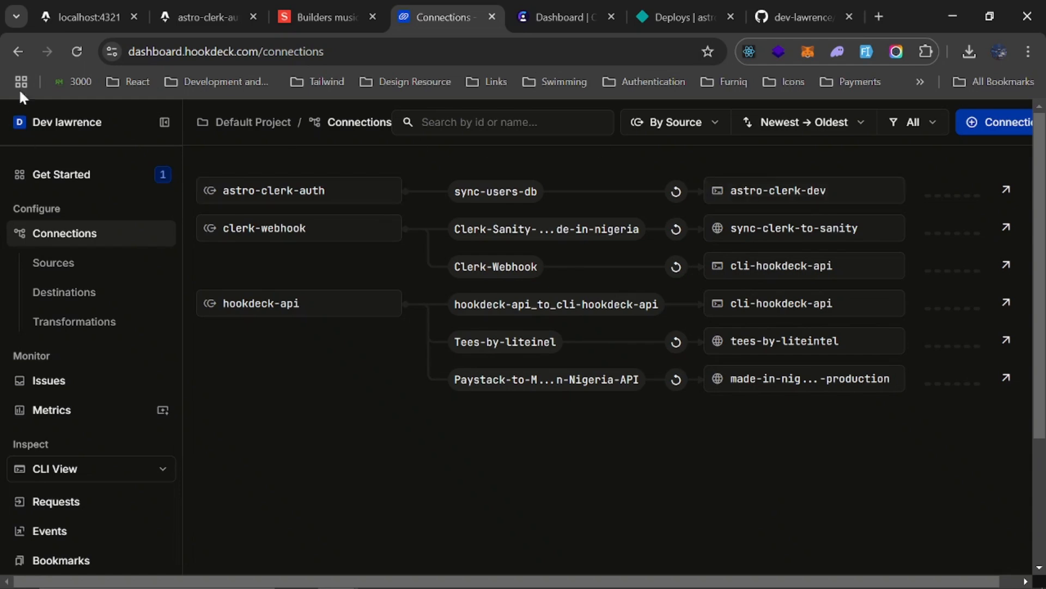
{"action": "left_click", "coordinate": [198, 12]}
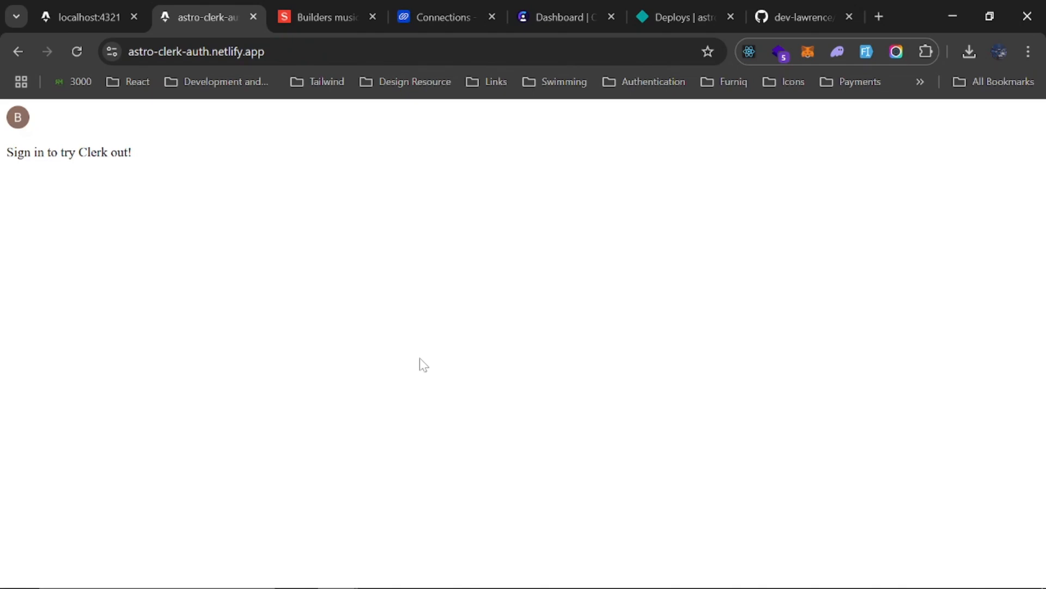
{"action": "left_click", "coordinate": [436, 16]}
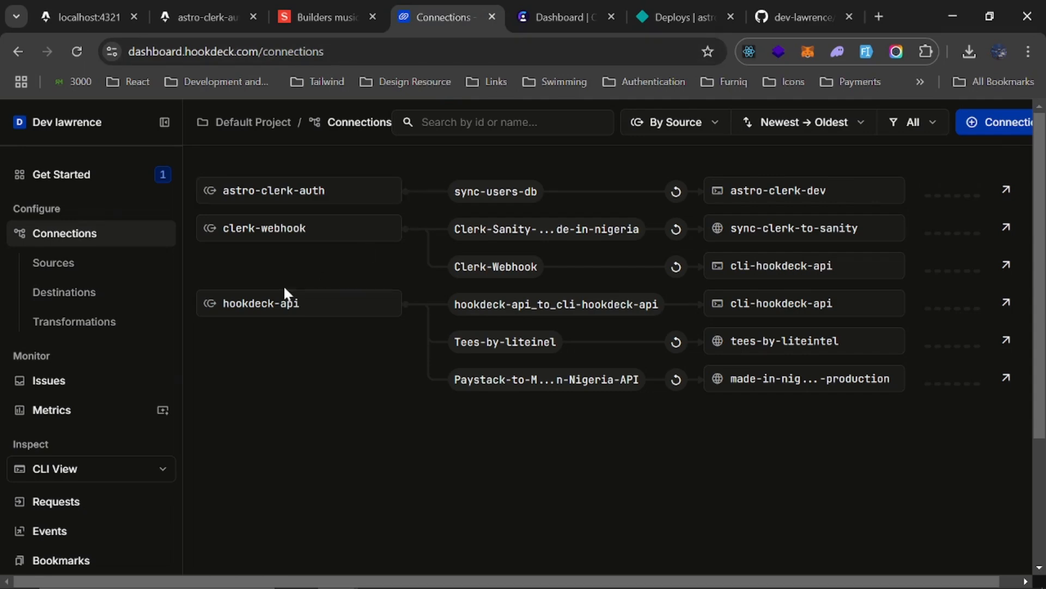